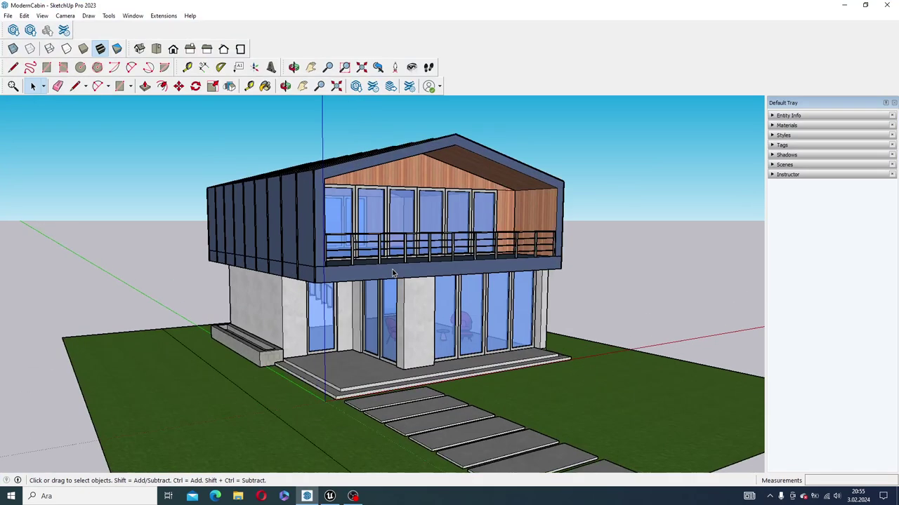
Orbit around the cabin and add the Outliner panel to the Default Tray.
{"action": "scroll", "coordinate": [446, 274], "scroll_direction": "down", "scroll_amount": 3}
{"action": "middle_click_drag", "start_coordinate": [442, 274], "coordinate": [430, 270]}
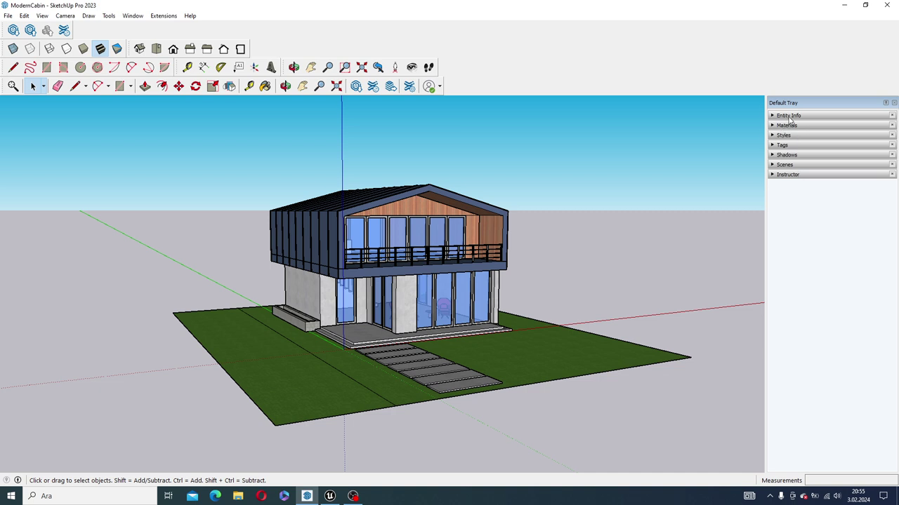
{"action": "left_click", "coordinate": [165, 17]}
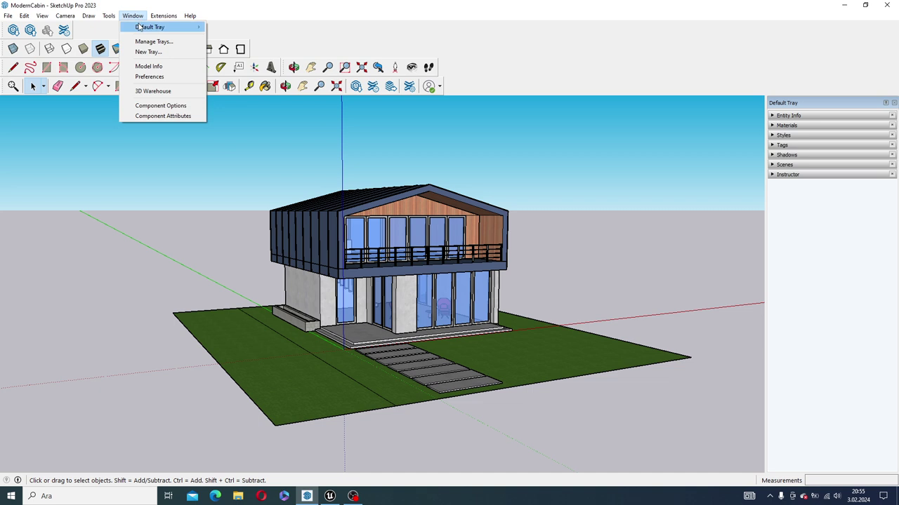
{"action": "mouse_move", "coordinate": [150, 27]}
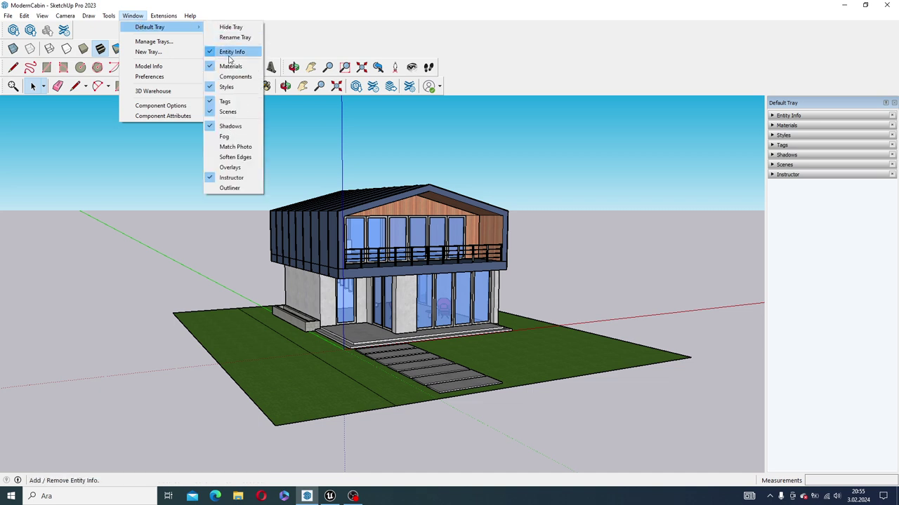
{"action": "left_click", "coordinate": [231, 188]}
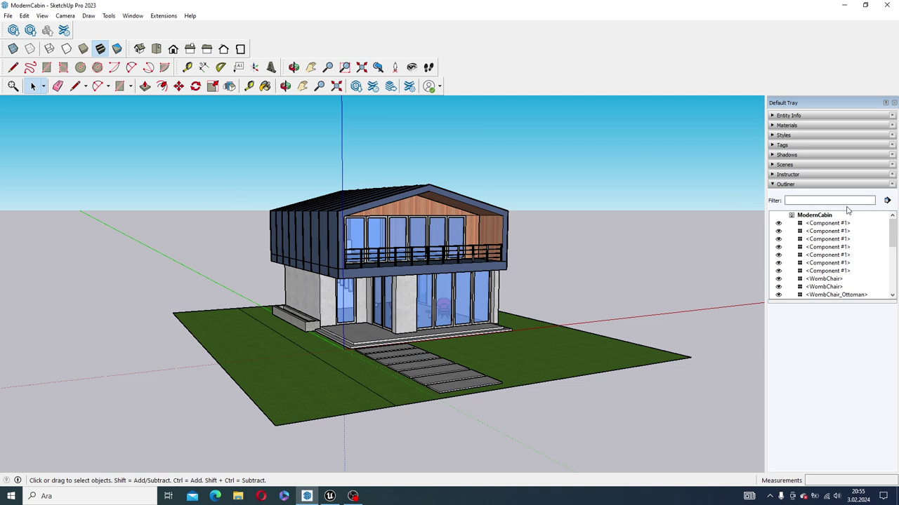
Scroll through the Outliner's list of the cabin's components and groups.
{"action": "scroll", "coordinate": [871, 253], "scroll_direction": "down", "scroll_amount": 5}
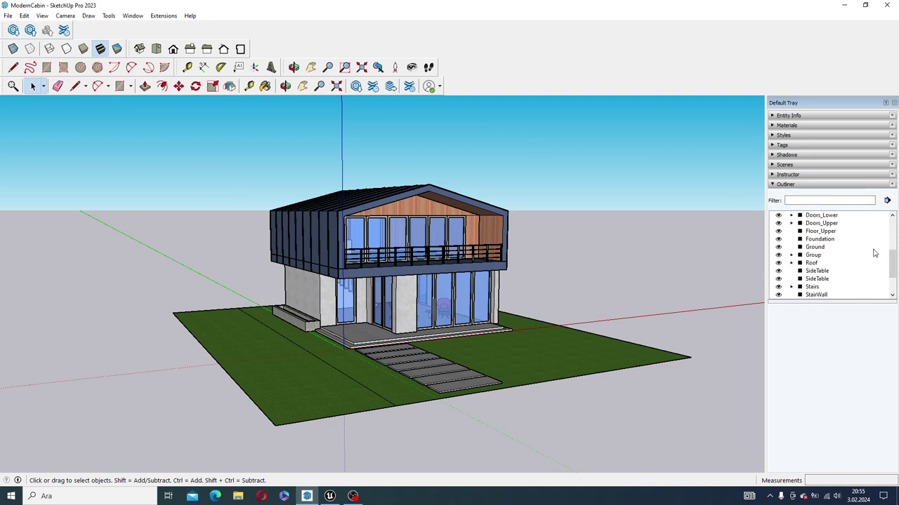
{"action": "scroll", "coordinate": [871, 253], "scroll_direction": "up", "scroll_amount": 3}
{"action": "scroll", "coordinate": [860, 251], "scroll_direction": "up", "scroll_amount": 2}
{"action": "scroll", "coordinate": [822, 233], "scroll_direction": "down", "scroll_amount": 3}
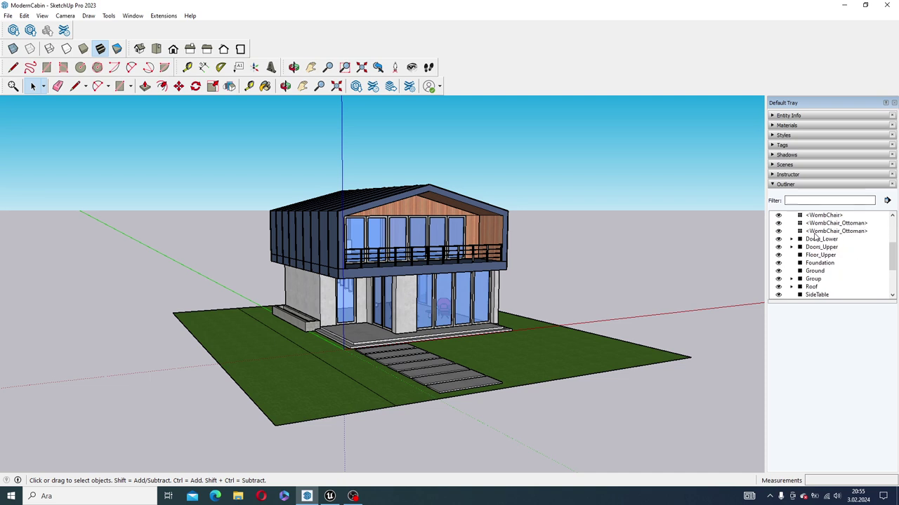
{"action": "scroll", "coordinate": [821, 233], "scroll_direction": "down", "scroll_amount": 3}
{"action": "scroll", "coordinate": [800, 235], "scroll_direction": "up", "scroll_amount": 6}
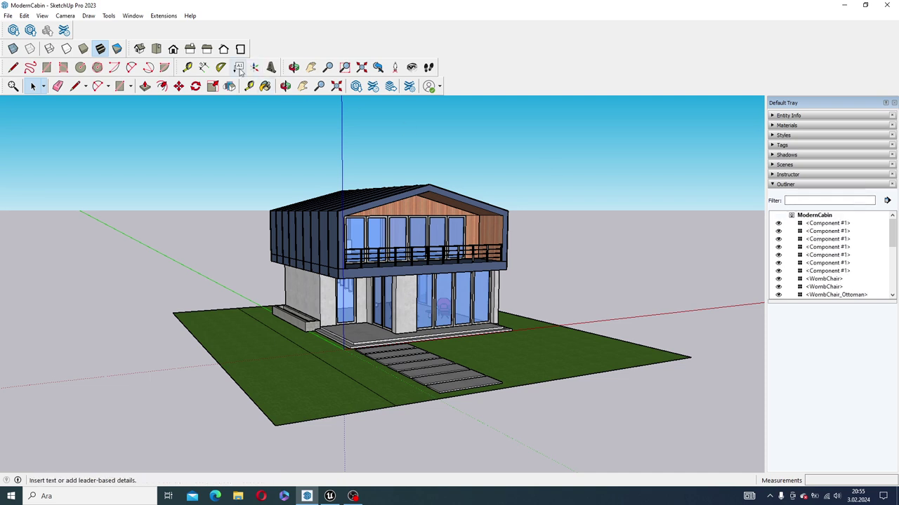
{"action": "left_click", "coordinate": [133, 16]}
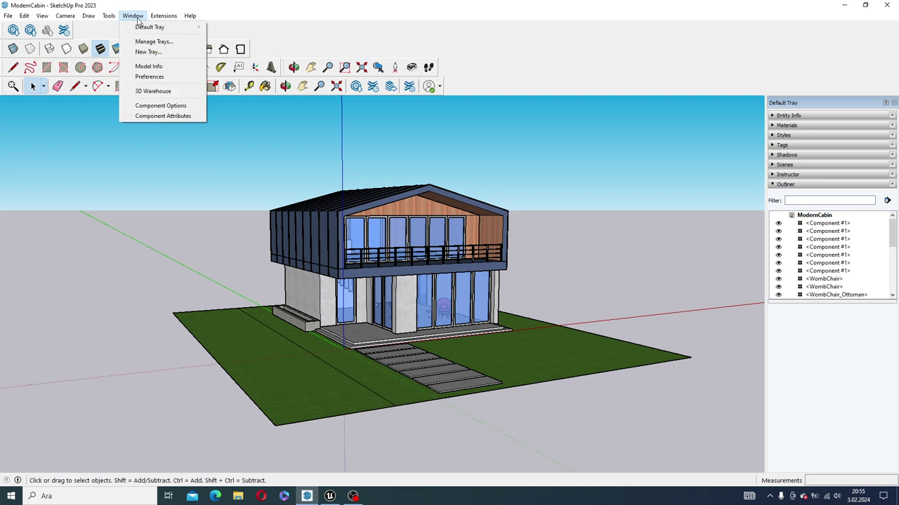
{"action": "mouse_move", "coordinate": [149, 27]}
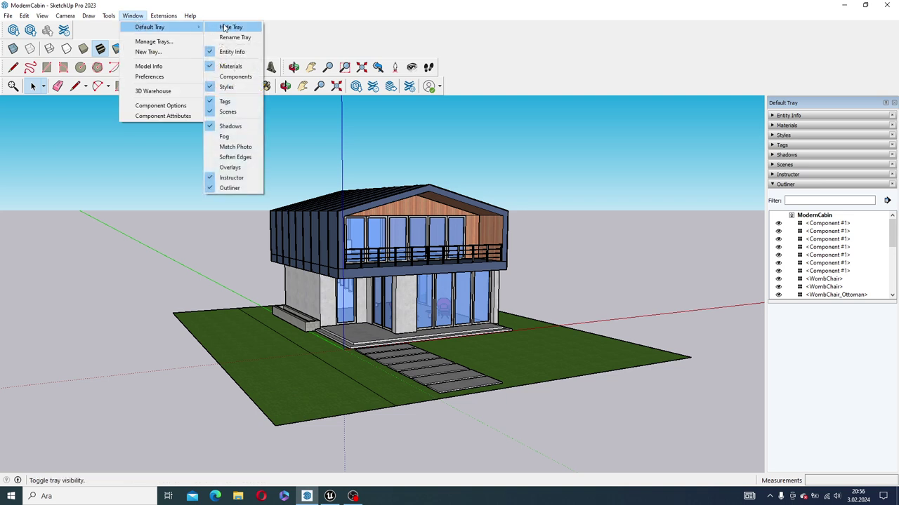
Add the Components panel to the tray and select the first and third stepping stones in the Outliner.
{"action": "left_click", "coordinate": [235, 77]}
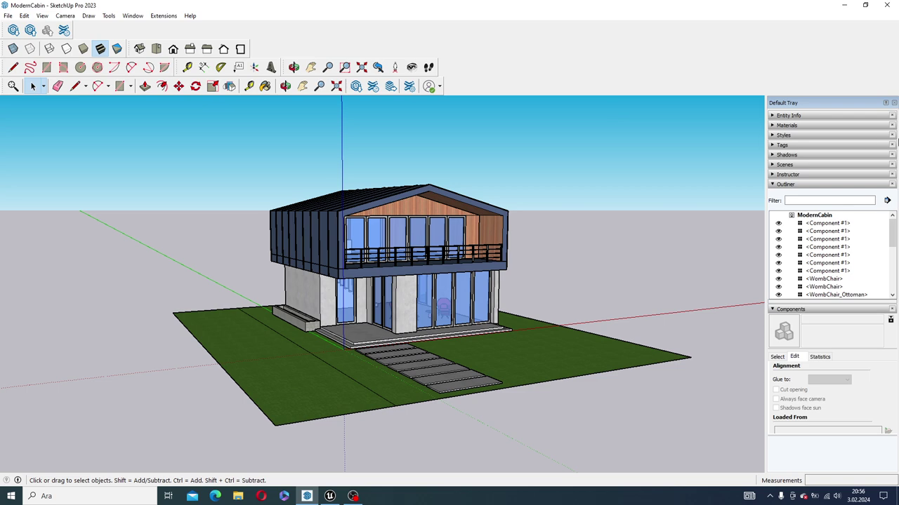
{"action": "left_click", "coordinate": [827, 223]}
{"action": "left_click", "coordinate": [827, 239]}
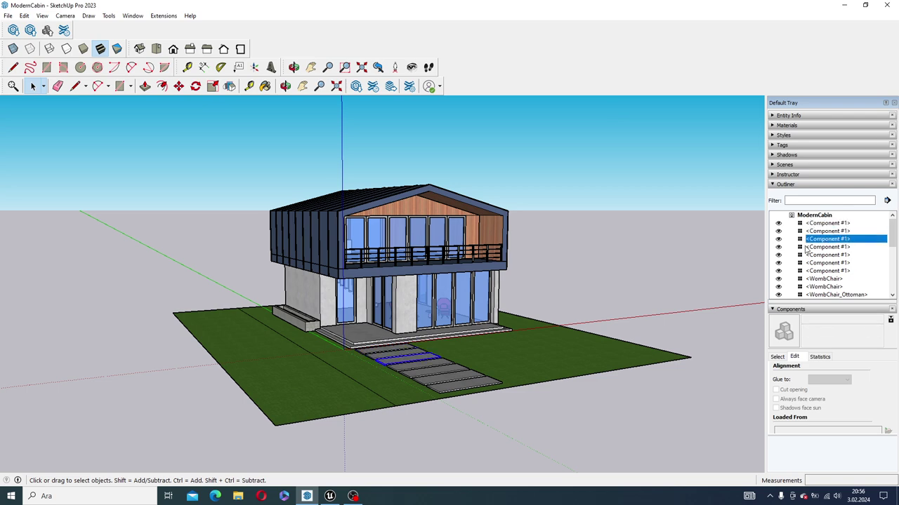
{"action": "scroll", "coordinate": [437, 351], "scroll_direction": "up", "scroll_amount": 3}
{"action": "scroll", "coordinate": [417, 408], "scroll_direction": "up", "scroll_amount": 2}
Select the fourth through last stepping stones, then the first one near the terrace, in the model.
{"action": "middle_click_drag", "start_coordinate": [416, 408], "coordinate": [430, 417]}
{"action": "left_click", "coordinate": [431, 418]}
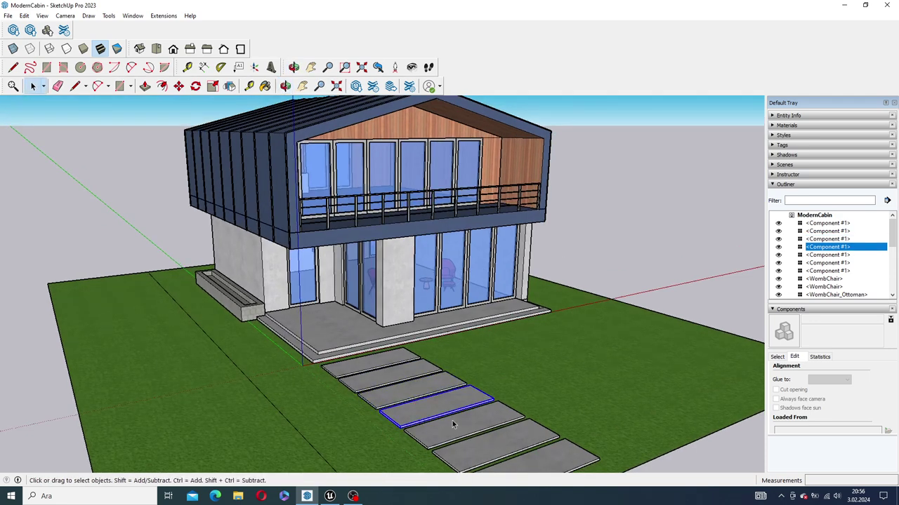
{"action": "left_click", "coordinate": [457, 431]}
{"action": "left_click", "coordinate": [511, 443]}
{"action": "left_click", "coordinate": [551, 459]}
{"action": "scroll", "coordinate": [431, 381], "scroll_direction": "down", "scroll_amount": 2}
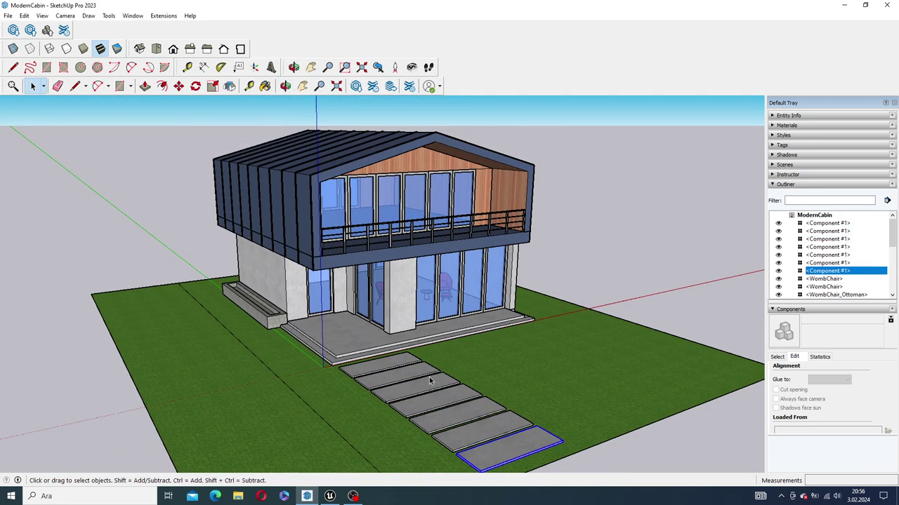
{"action": "left_click", "coordinate": [403, 370]}
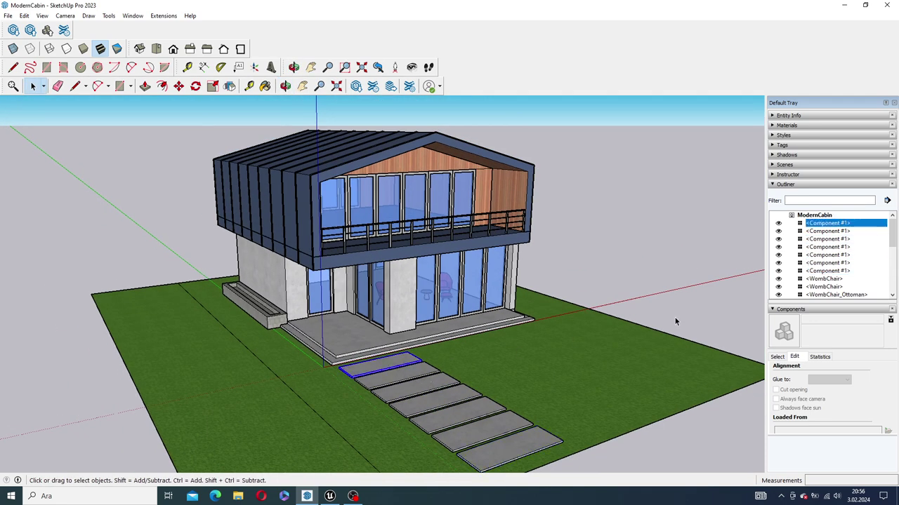
Select the lower wall Wall_Low_B, the upper front gable wall and the balcony railing group.
{"action": "left_click", "coordinate": [302, 293]}
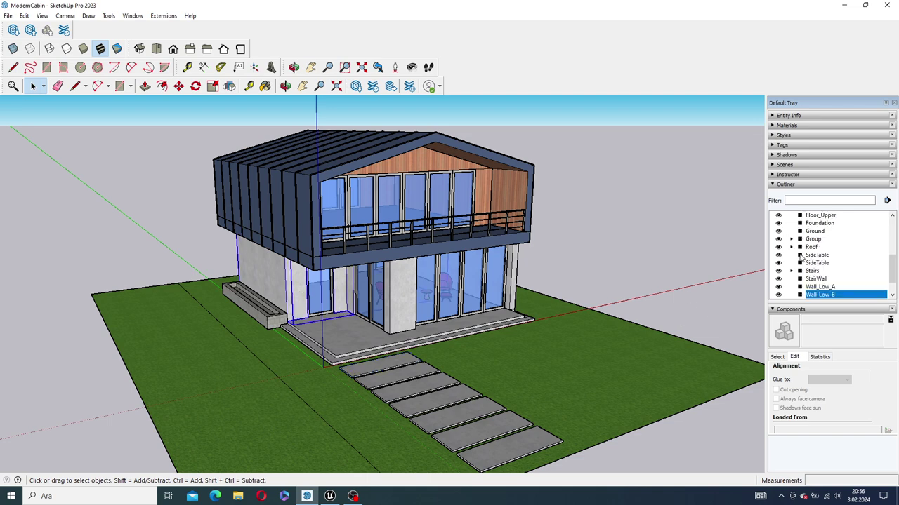
{"action": "left_click", "coordinate": [421, 161]}
{"action": "scroll", "coordinate": [791, 272], "scroll_direction": "up", "scroll_amount": 5}
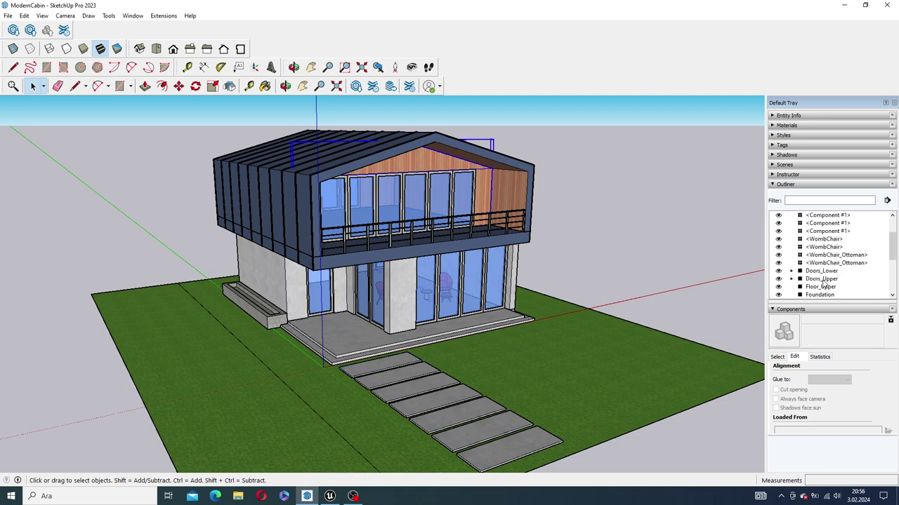
{"action": "scroll", "coordinate": [820, 275], "scroll_direction": "up", "scroll_amount": 3}
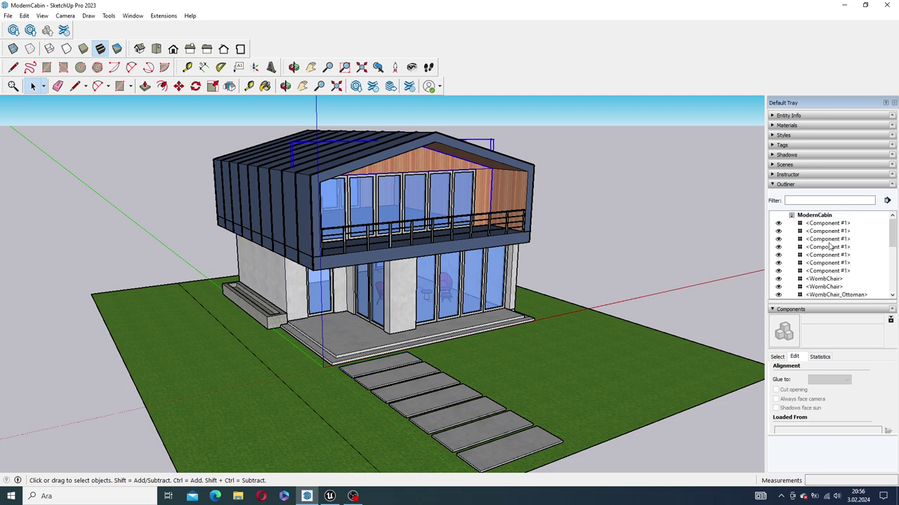
{"action": "left_click", "coordinate": [416, 231]}
{"action": "scroll", "coordinate": [835, 294], "scroll_direction": "down", "scroll_amount": 3}
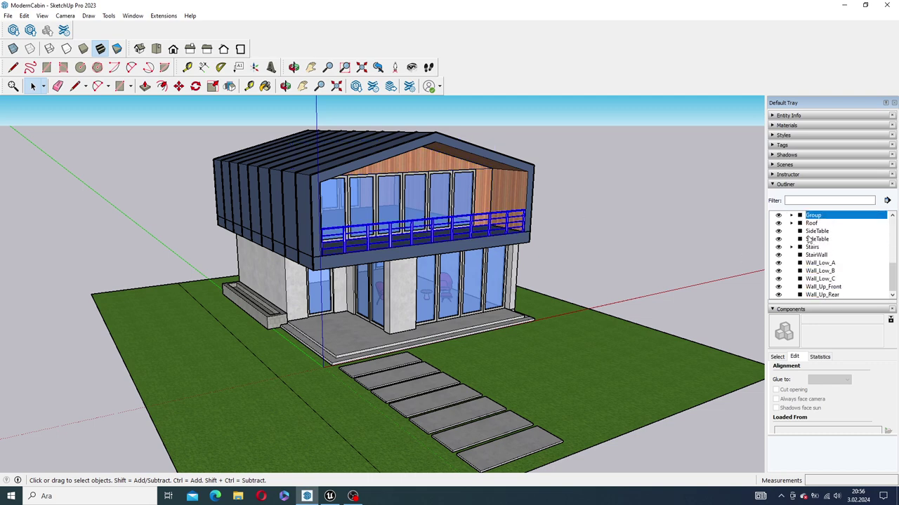
Expand and collapse Group to view its DeckRailing parts, then reselect the first stepping stone.
{"action": "left_click", "coordinate": [791, 216]}
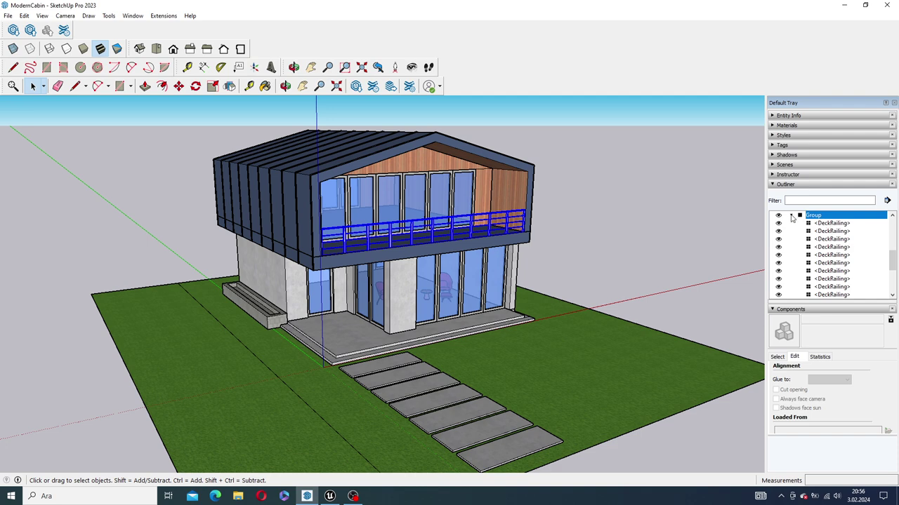
{"action": "left_click", "coordinate": [791, 216]}
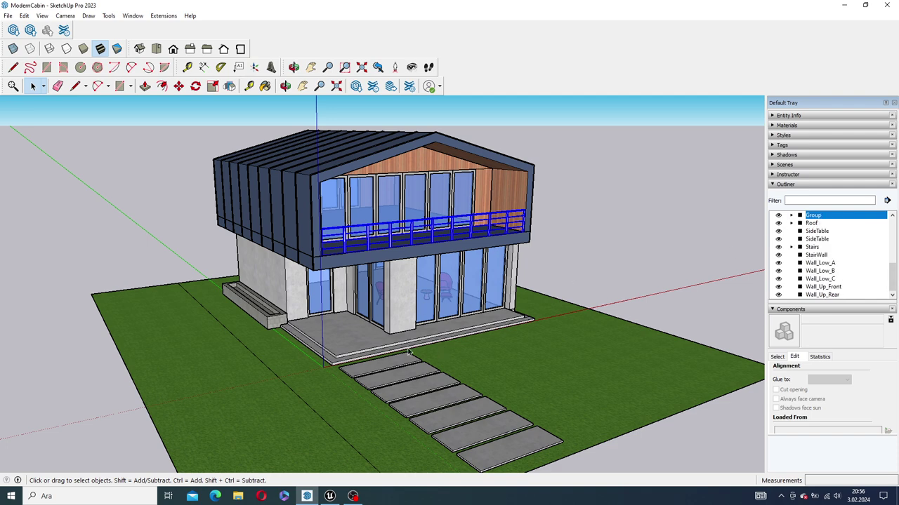
{"action": "left_click", "coordinate": [391, 363]}
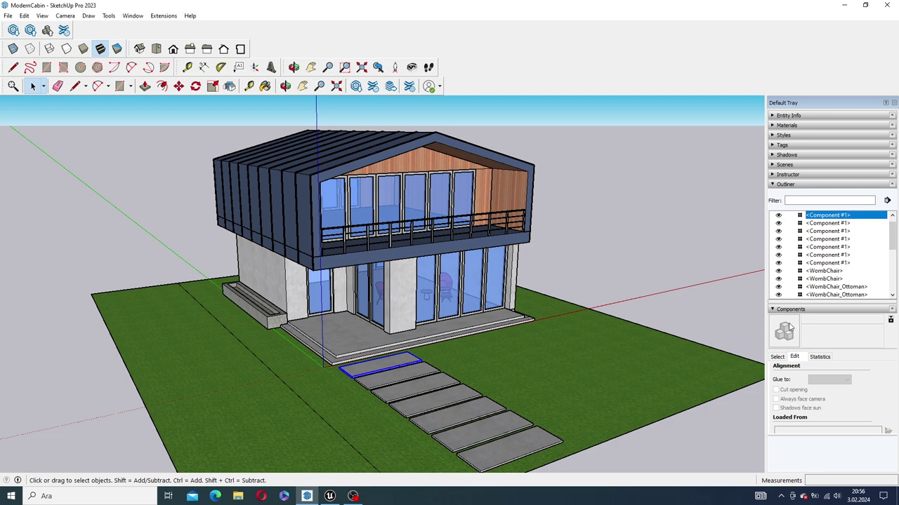
Switch the Components panel to the In Model list and scroll through the model's components.
{"action": "left_click", "coordinate": [778, 357]}
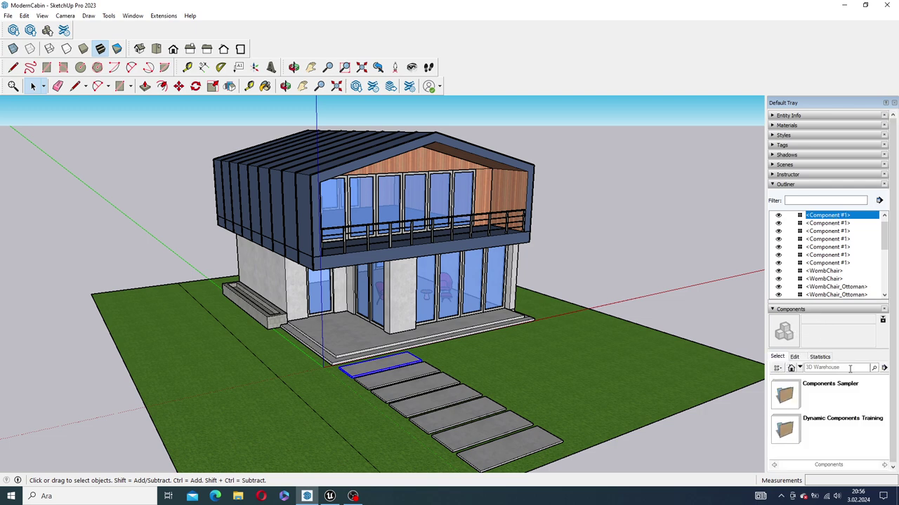
{"action": "left_click", "coordinate": [796, 370]}
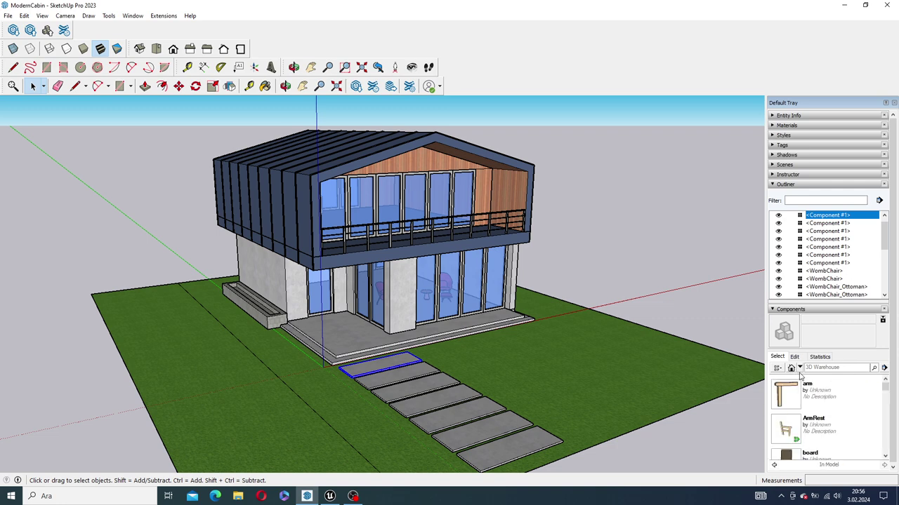
{"action": "scroll", "coordinate": [813, 409], "scroll_direction": "down", "scroll_amount": 3}
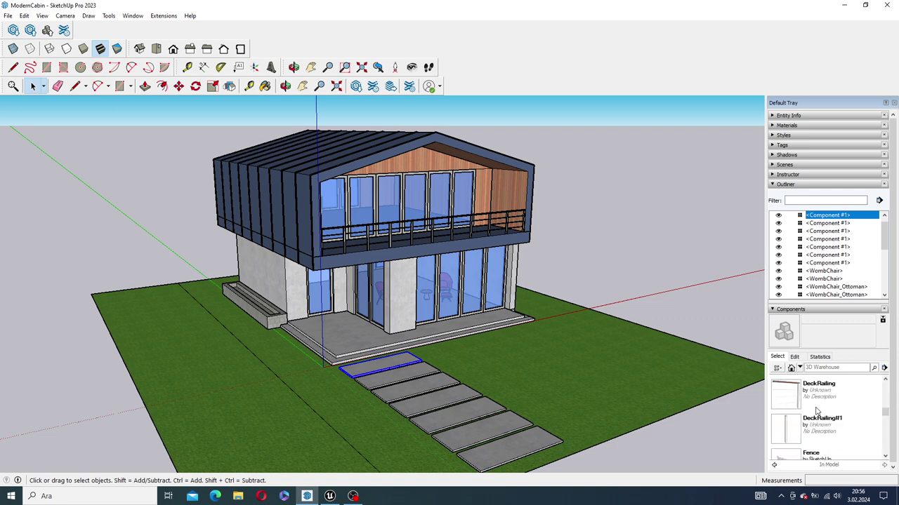
{"action": "scroll", "coordinate": [814, 410], "scroll_direction": "down", "scroll_amount": 3}
{"action": "scroll", "coordinate": [816, 410], "scroll_direction": "down", "scroll_amount": 3}
{"action": "scroll", "coordinate": [815, 411], "scroll_direction": "up", "scroll_amount": 3}
{"action": "scroll", "coordinate": [815, 409], "scroll_direction": "up", "scroll_amount": 3}
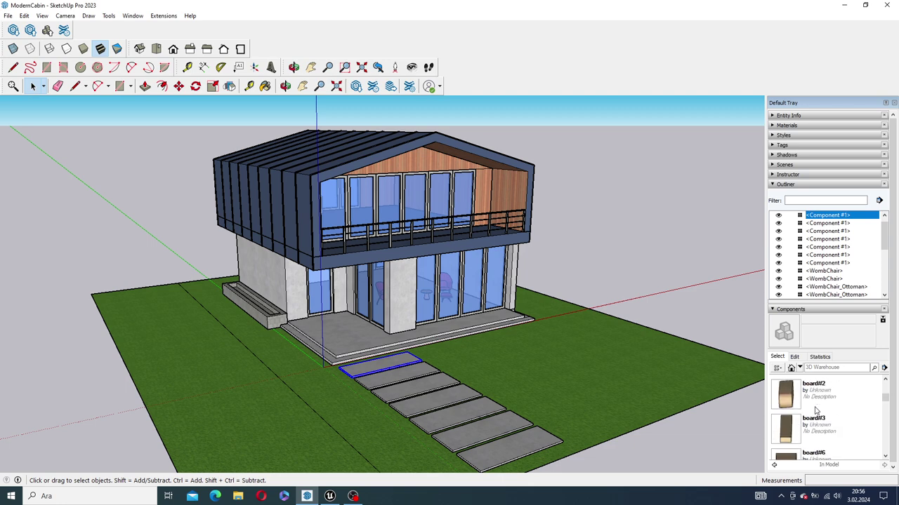
{"action": "scroll", "coordinate": [815, 408], "scroll_direction": "up", "scroll_amount": 3}
{"action": "scroll", "coordinate": [815, 408], "scroll_direction": "down", "scroll_amount": 2}
{"action": "scroll", "coordinate": [814, 408], "scroll_direction": "down", "scroll_amount": 1}
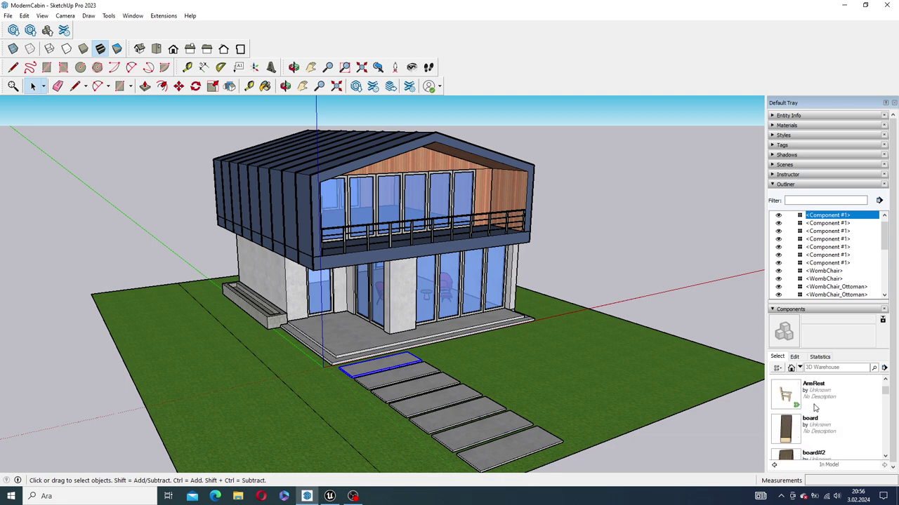
{"action": "scroll", "coordinate": [815, 408], "scroll_direction": "down", "scroll_amount": 2}
{"action": "scroll", "coordinate": [815, 408], "scroll_direction": "down", "scroll_amount": 2}
{"action": "scroll", "coordinate": [814, 408], "scroll_direction": "up", "scroll_amount": 4}
{"action": "scroll", "coordinate": [815, 408], "scroll_direction": "up", "scroll_amount": 3}
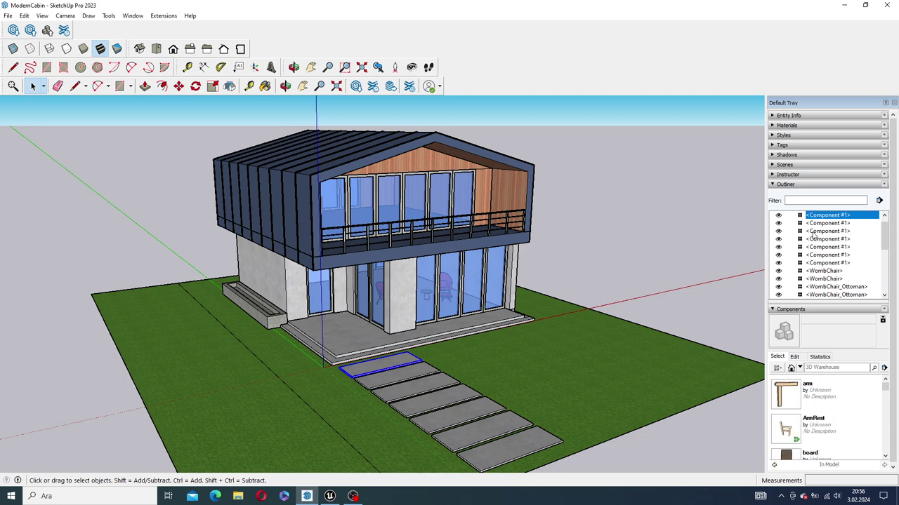
Select the second and third stepping stones in the Outliner.
{"action": "left_click", "coordinate": [829, 223]}
{"action": "left_click", "coordinate": [828, 232]}
{"action": "scroll", "coordinate": [832, 410], "scroll_direction": "down", "scroll_amount": 2}
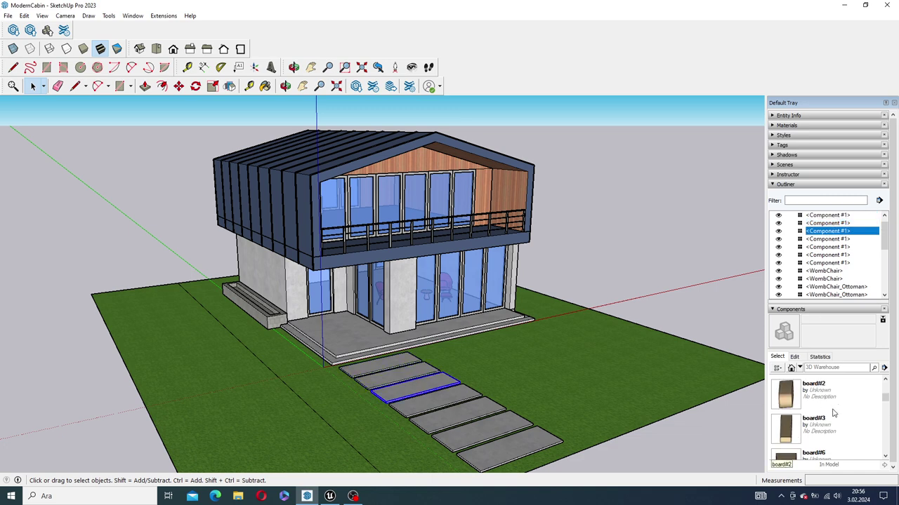
{"action": "scroll", "coordinate": [834, 414], "scroll_direction": "down", "scroll_amount": 1}
{"action": "scroll", "coordinate": [835, 416], "scroll_direction": "down", "scroll_amount": 2}
Pick Component #1 and board#6 from the in-model components, cancelling each placement.
{"action": "left_click", "coordinate": [834, 418]}
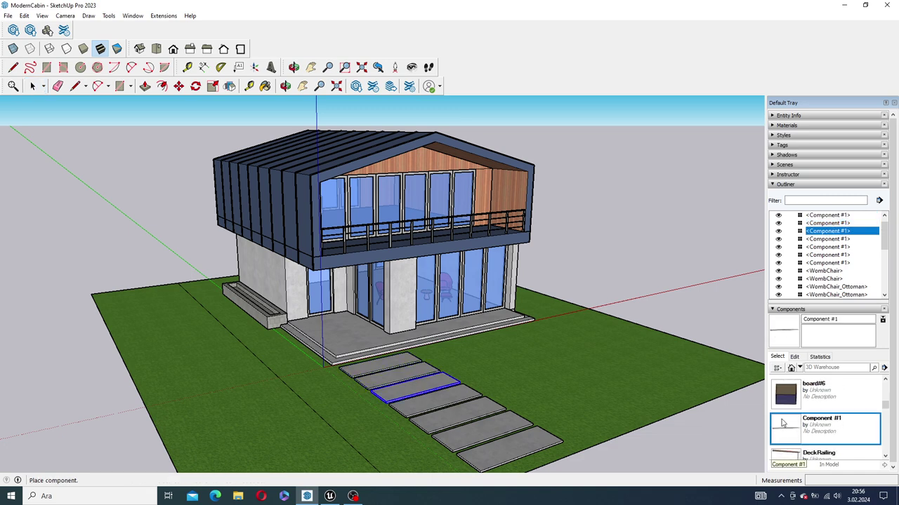
{"action": "key", "text": "Escape"}
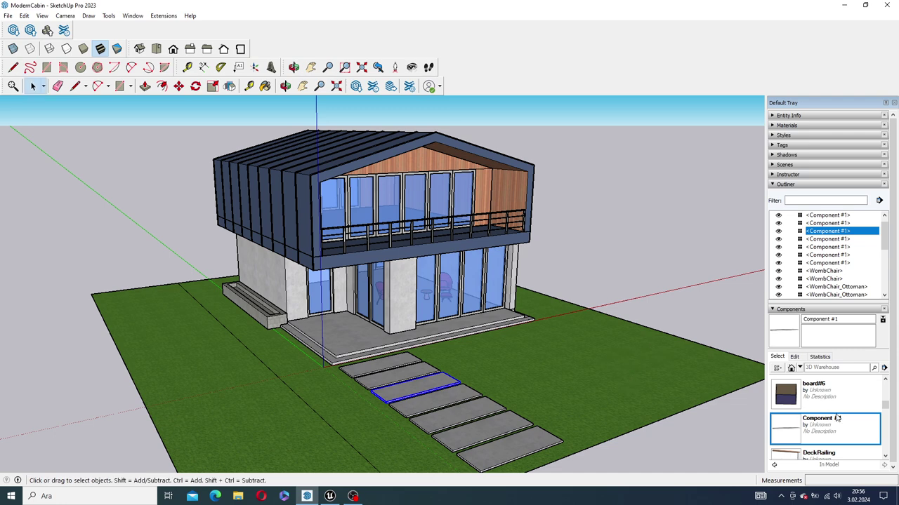
{"action": "left_click", "coordinate": [833, 400]}
{"action": "left_click", "coordinate": [834, 425]}
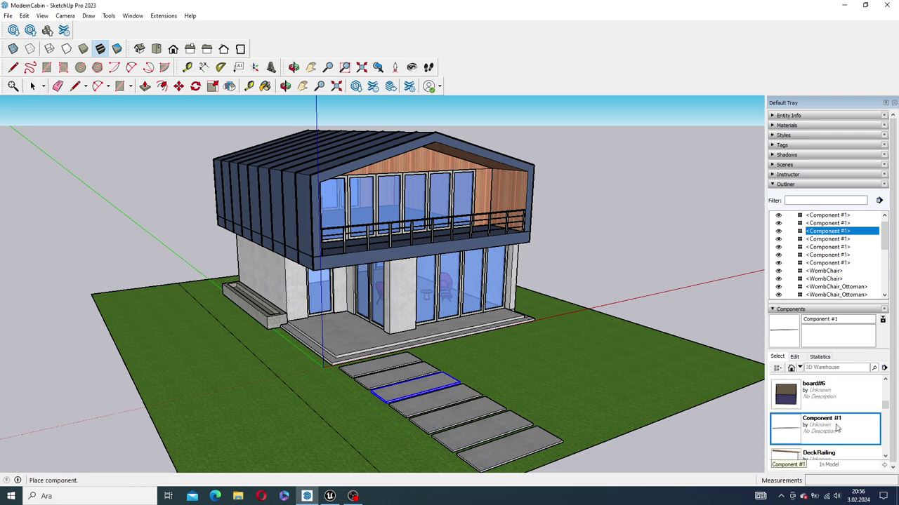
{"action": "key", "text": "Escape"}
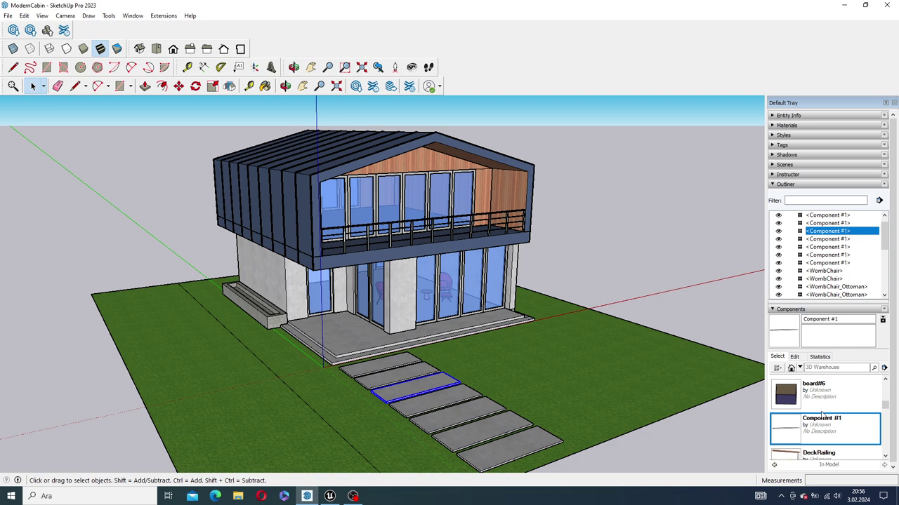
Open the details menu of the In Model component list.
{"action": "scroll", "coordinate": [821, 414], "scroll_direction": "down", "scroll_amount": 2}
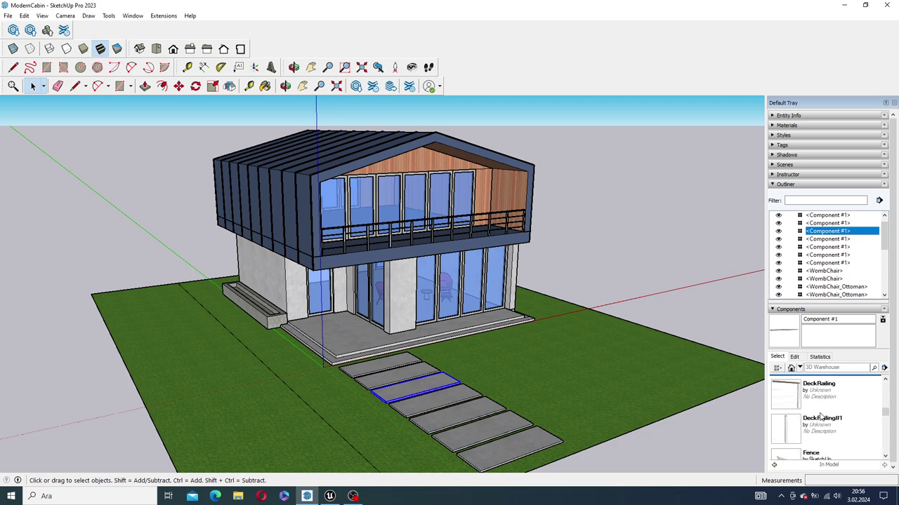
{"action": "scroll", "coordinate": [820, 416], "scroll_direction": "up", "scroll_amount": 2}
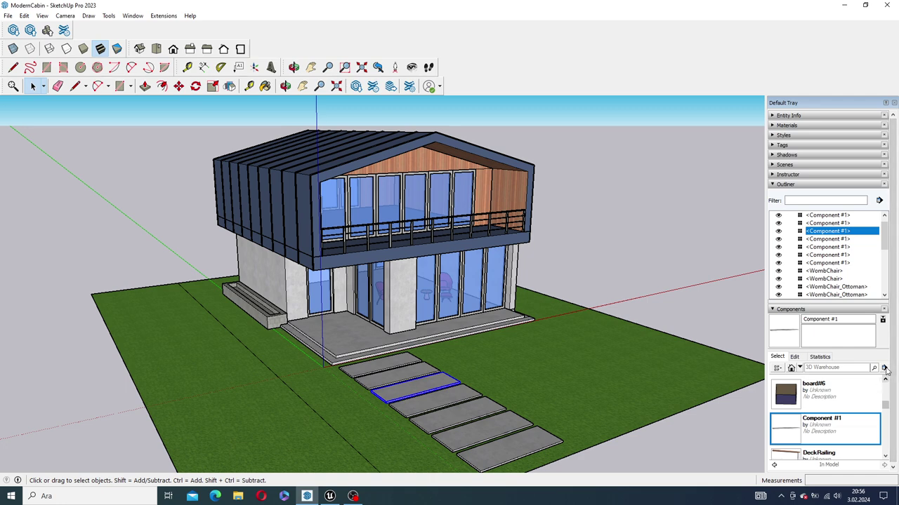
{"action": "left_click", "coordinate": [884, 369]}
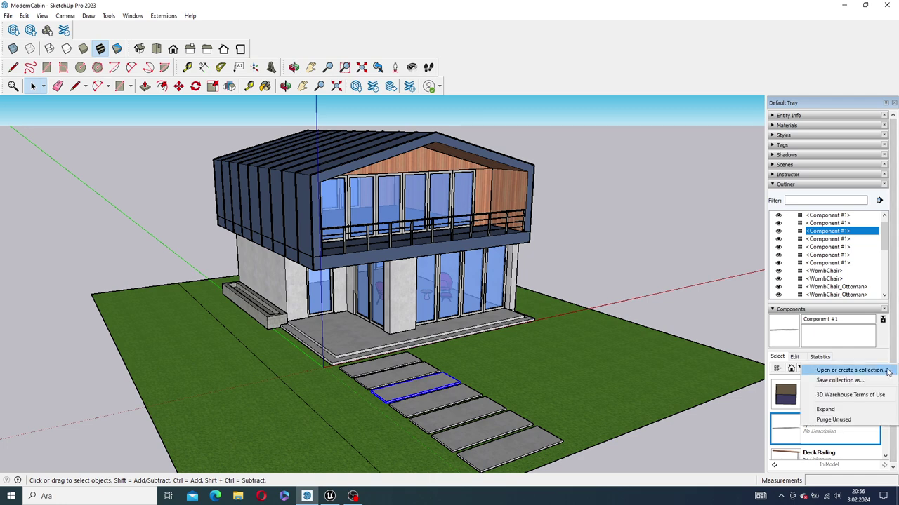
Purge unused components from the model and review the remaining list.
{"action": "left_click", "coordinate": [848, 420]}
{"action": "scroll", "coordinate": [825, 421], "scroll_direction": "down", "scroll_amount": 1}
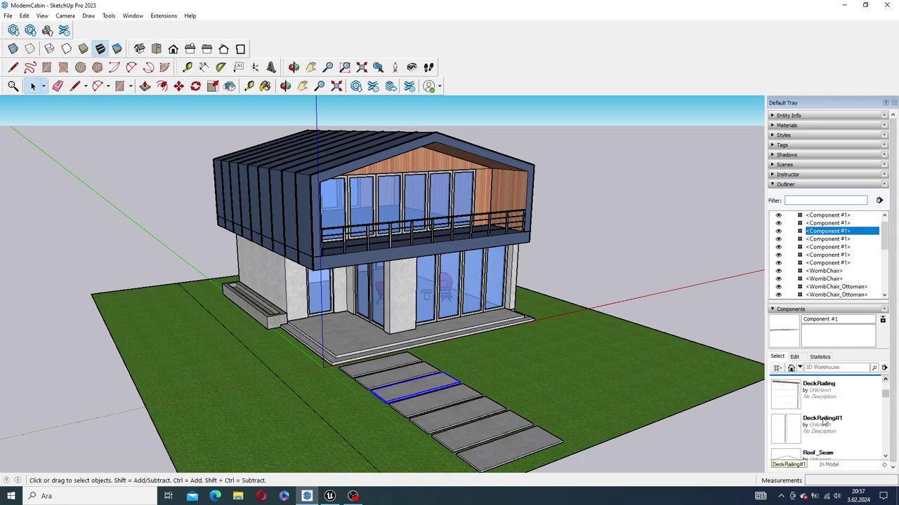
{"action": "scroll", "coordinate": [823, 421], "scroll_direction": "down", "scroll_amount": 1}
{"action": "scroll", "coordinate": [823, 421], "scroll_direction": "down", "scroll_amount": 2}
{"action": "scroll", "coordinate": [823, 421], "scroll_direction": "down", "scroll_amount": 2}
{"action": "scroll", "coordinate": [822, 421], "scroll_direction": "down", "scroll_amount": 1}
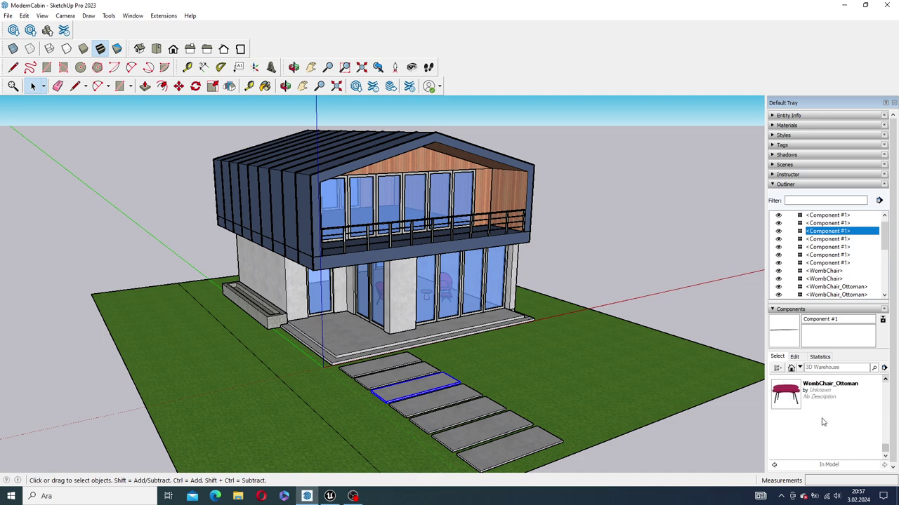
{"action": "scroll", "coordinate": [823, 421], "scroll_direction": "up", "scroll_amount": 1}
{"action": "scroll", "coordinate": [822, 422], "scroll_direction": "up", "scroll_amount": 5}
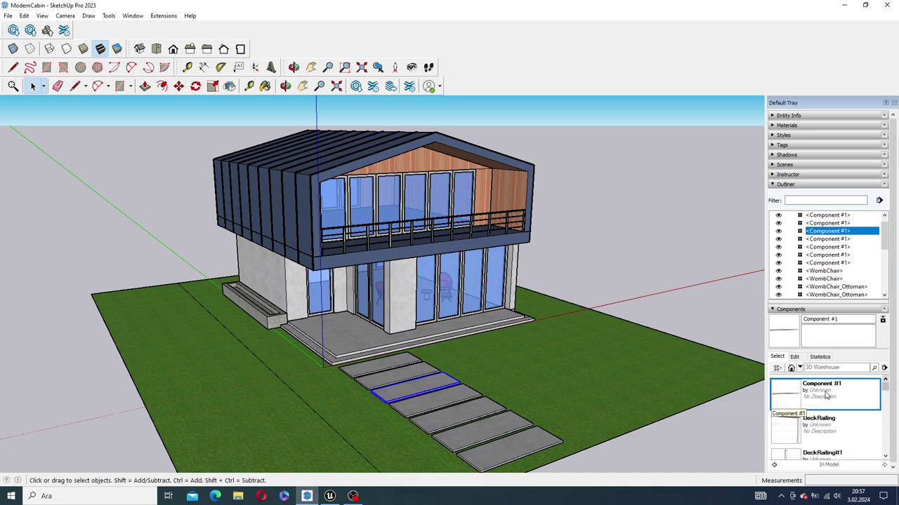
Rename the Component #1 paver component to BigPaver.
{"action": "left_click", "coordinate": [828, 395]}
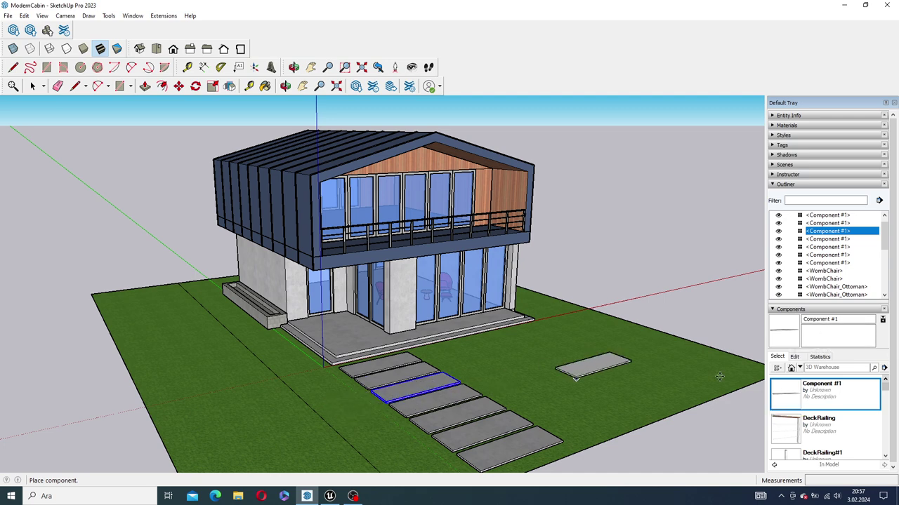
{"action": "right_click", "coordinate": [814, 407]}
{"action": "left_click", "coordinate": [807, 429]}
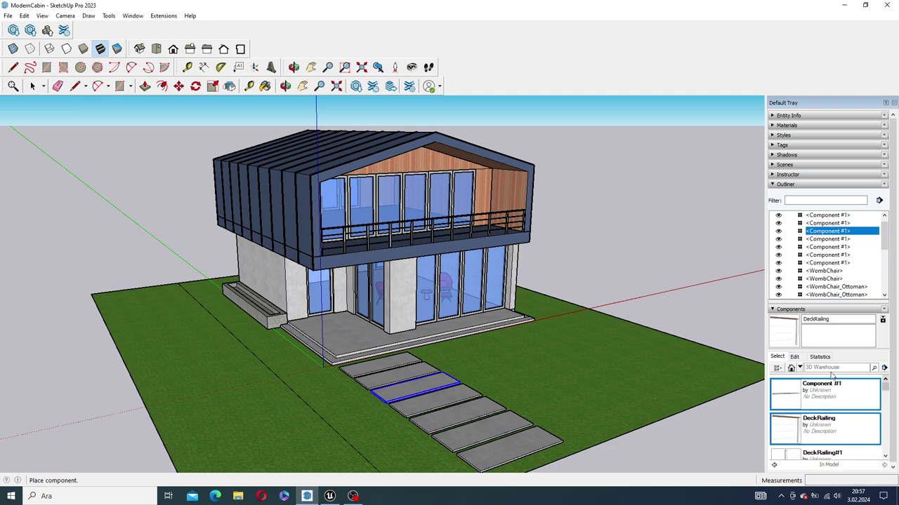
{"action": "left_click", "coordinate": [829, 405]}
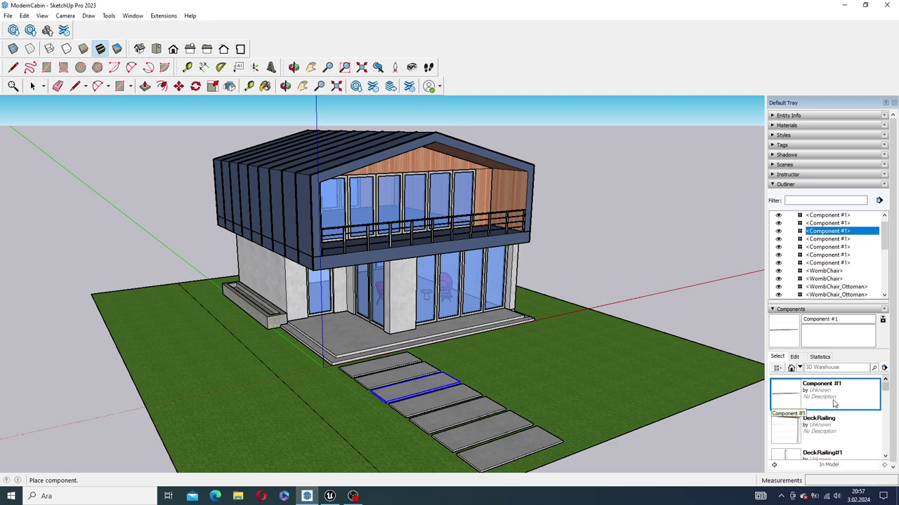
{"action": "left_click", "coordinate": [830, 339]}
{"action": "left_click_drag", "start_coordinate": [804, 319], "coordinate": [839, 320]}
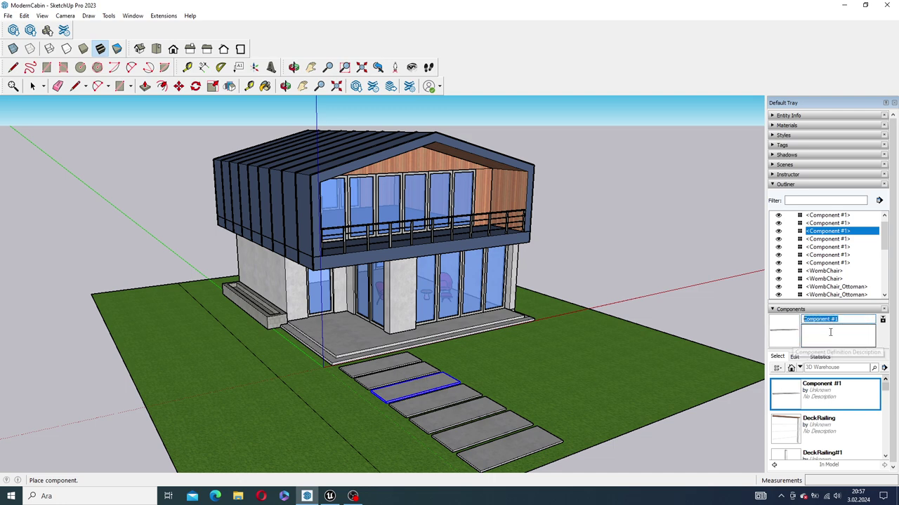
{"action": "type", "text": "b"}
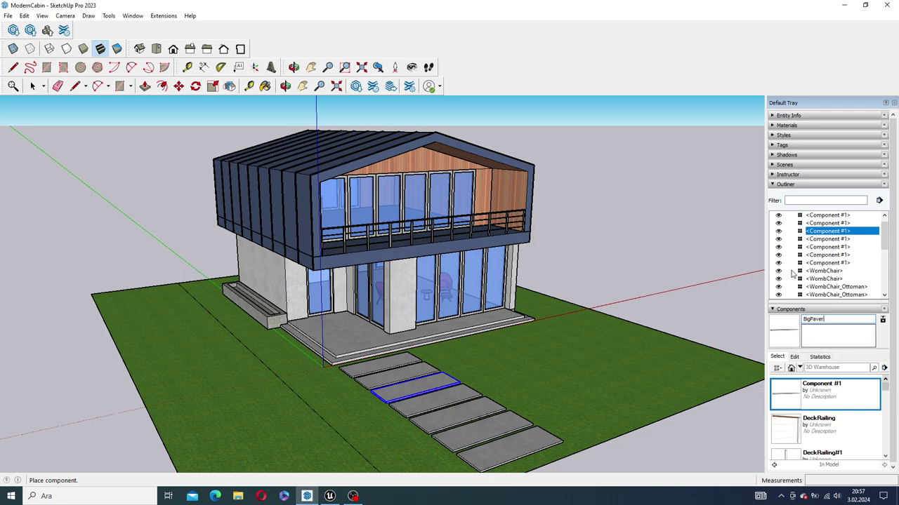
{"action": "key", "text": "Return"}
Cancel the accidental floating paver copy and select a BigPaver paver on the walkway.
{"action": "key", "text": "m"}
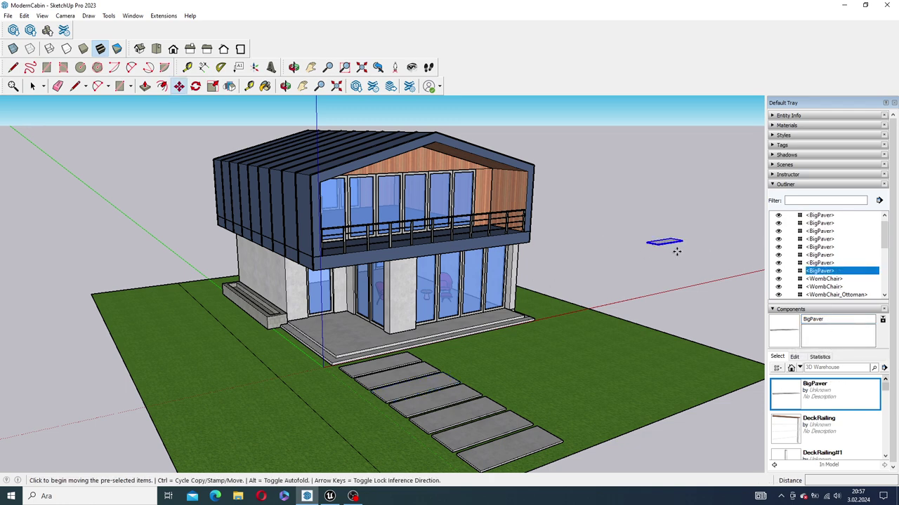
{"action": "key", "text": "ctrl"}
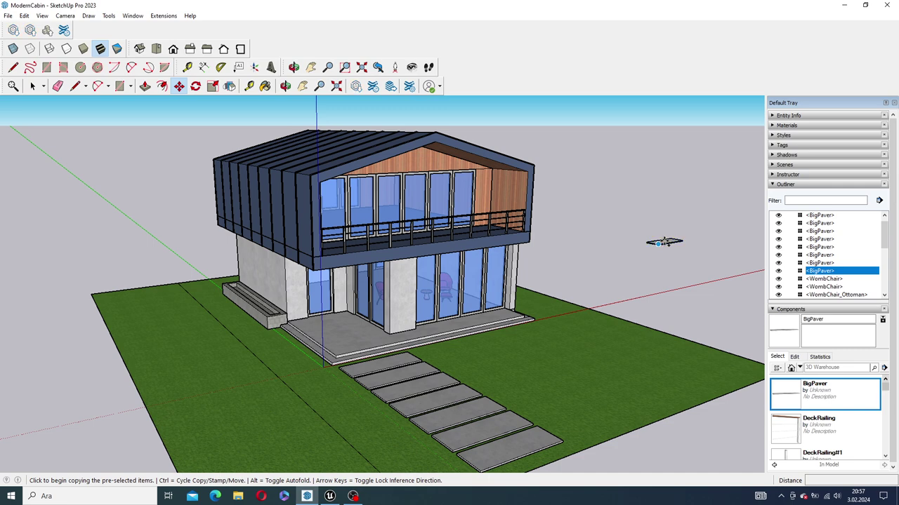
{"action": "key", "text": "Escape"}
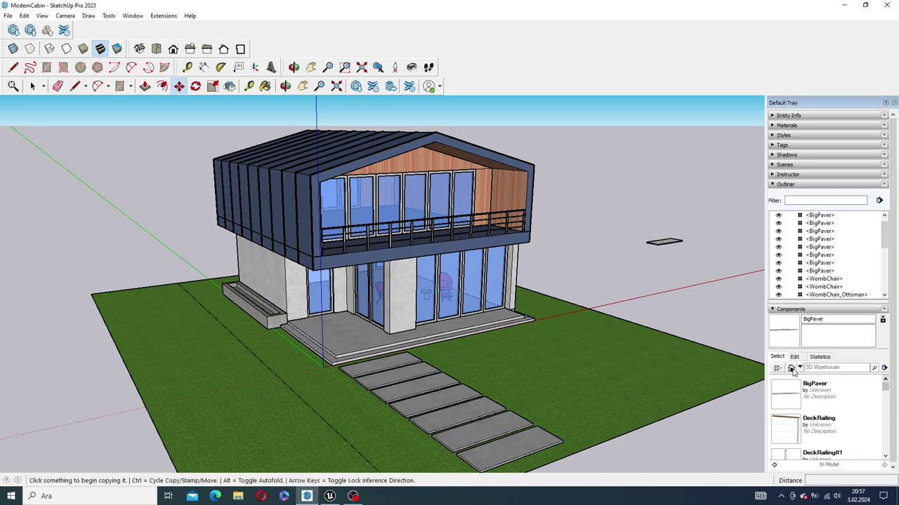
{"action": "key", "text": "Escape"}
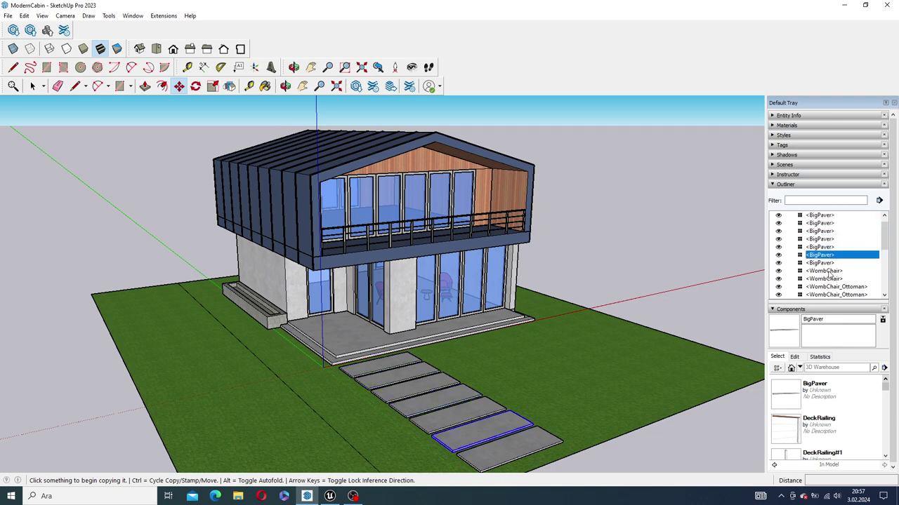
{"action": "left_click", "coordinate": [820, 255]}
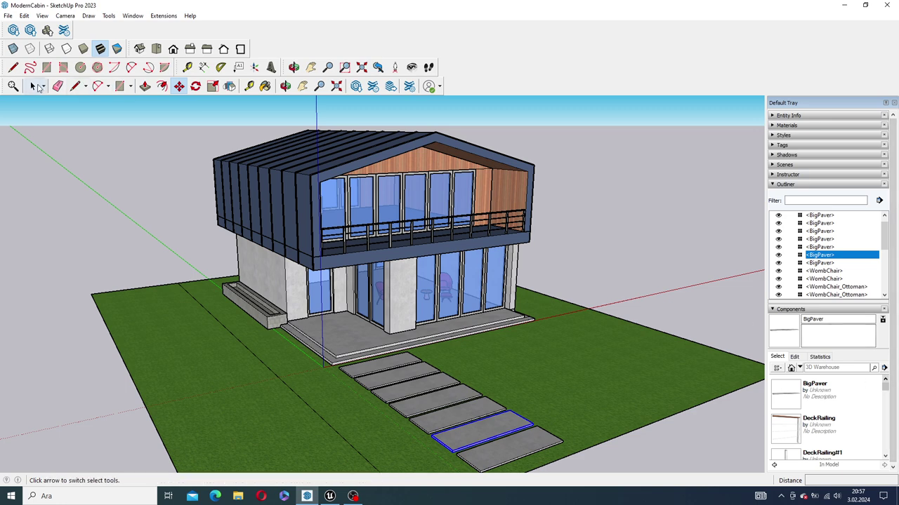
With the Select tool, click each of the seven walkway pavers from the house outward.
{"action": "left_click", "coordinate": [36, 86]}
{"action": "left_click", "coordinate": [389, 364]}
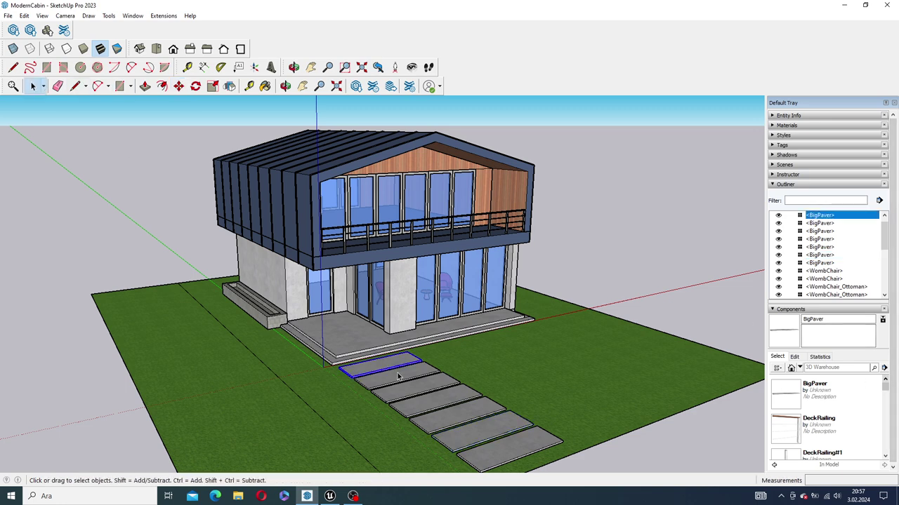
{"action": "left_click", "coordinate": [401, 380]}
{"action": "left_click", "coordinate": [420, 390]}
{"action": "left_click", "coordinate": [432, 402]}
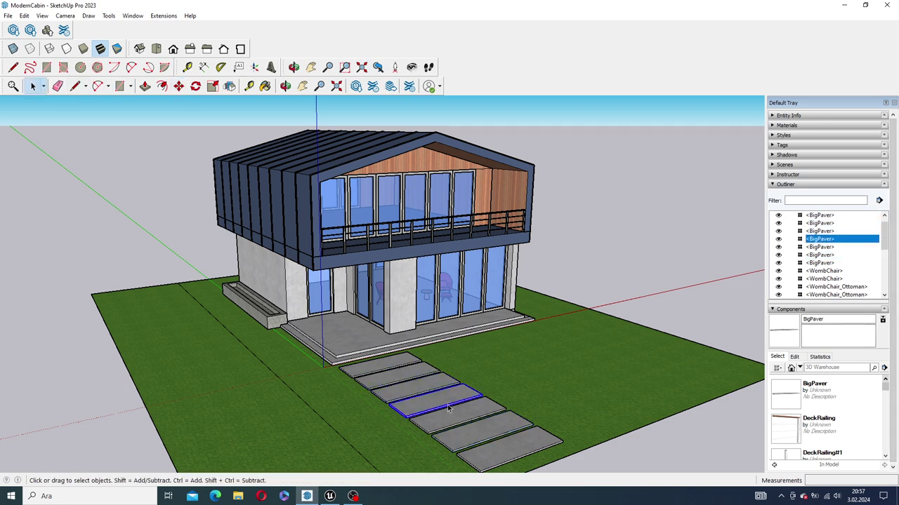
{"action": "left_click", "coordinate": [458, 413]}
{"action": "left_click", "coordinate": [486, 426]}
{"action": "left_click", "coordinate": [520, 443]}
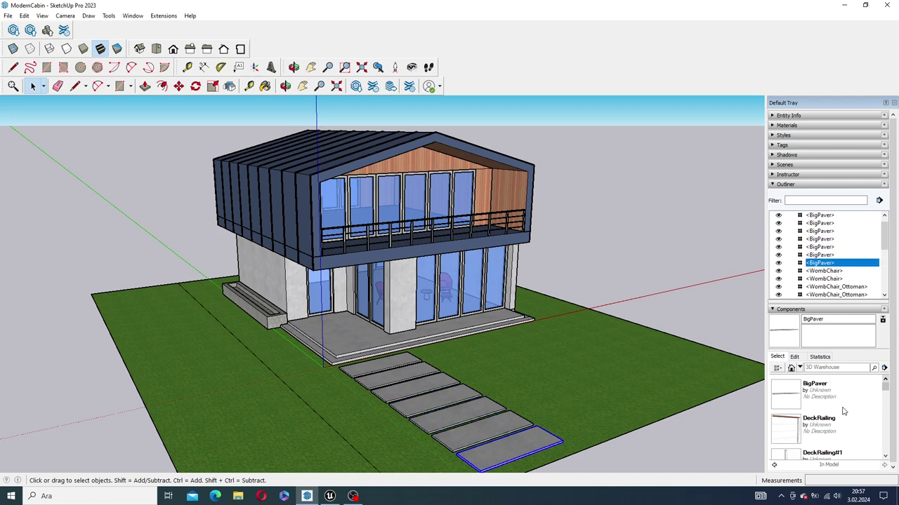
Cancel the accidental WombChair placement from the Components list.
{"action": "scroll", "coordinate": [831, 432], "scroll_direction": "down", "scroll_amount": 5}
{"action": "scroll", "coordinate": [831, 432], "scroll_direction": "down", "scroll_amount": 3}
{"action": "scroll", "coordinate": [831, 431], "scroll_direction": "up", "scroll_amount": 2}
{"action": "scroll", "coordinate": [830, 432], "scroll_direction": "down", "scroll_amount": 1}
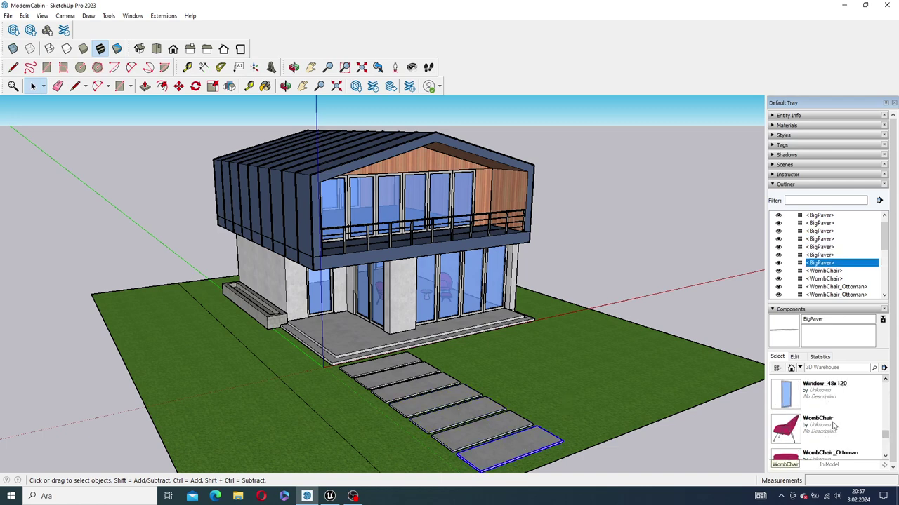
{"action": "left_click", "coordinate": [826, 425]}
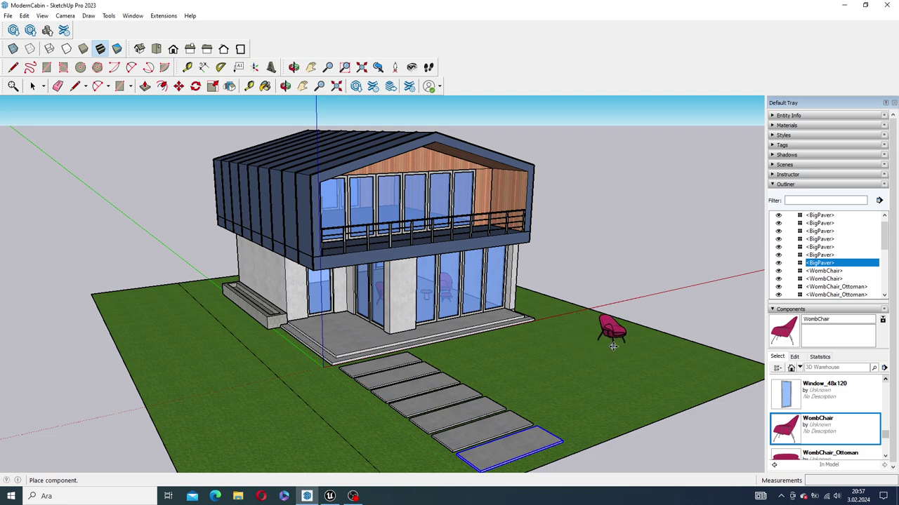
{"action": "key", "text": "Escape"}
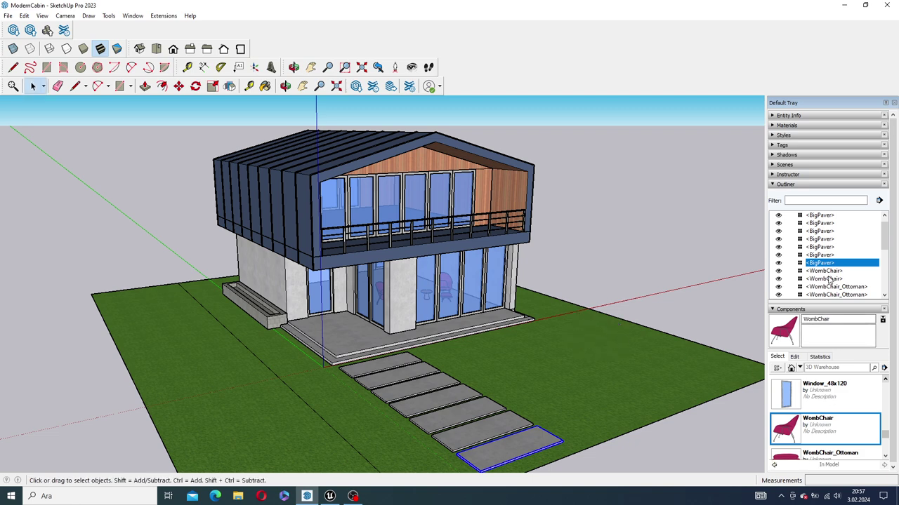
{"action": "scroll", "coordinate": [835, 270], "scroll_direction": "up", "scroll_amount": 1}
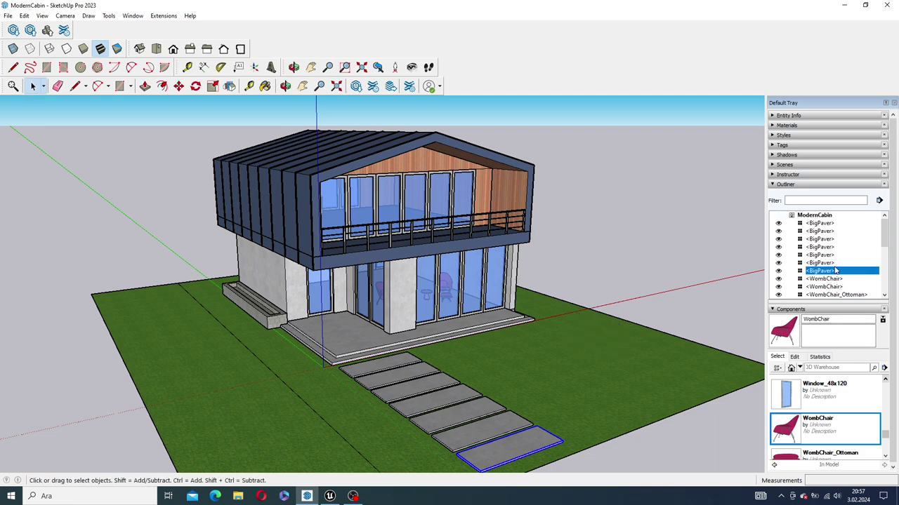
Shift-select all seven BigPaver rows in the Outliner.
{"action": "left_click", "coordinate": [820, 224]}
{"action": "left_click", "coordinate": [823, 231]}
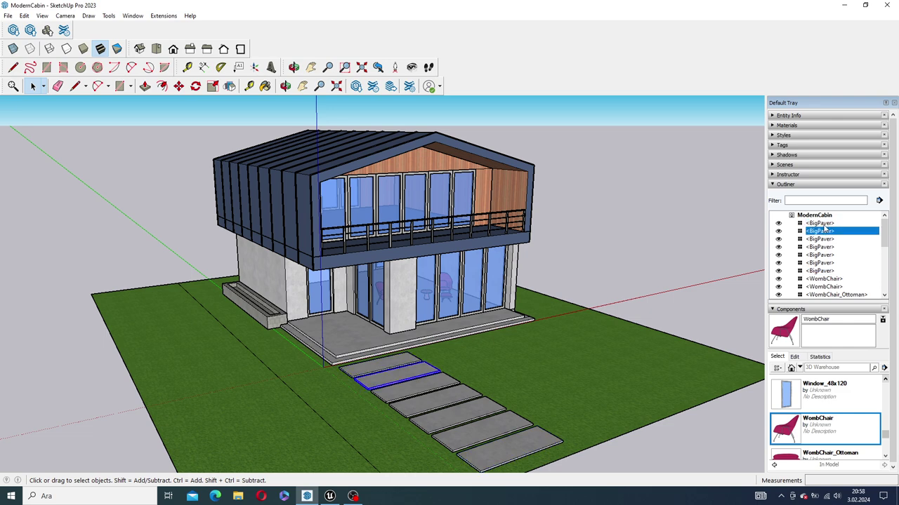
{"action": "left_click", "coordinate": [824, 223]}
{"action": "left_click", "coordinate": [830, 232], "text": "shift"}
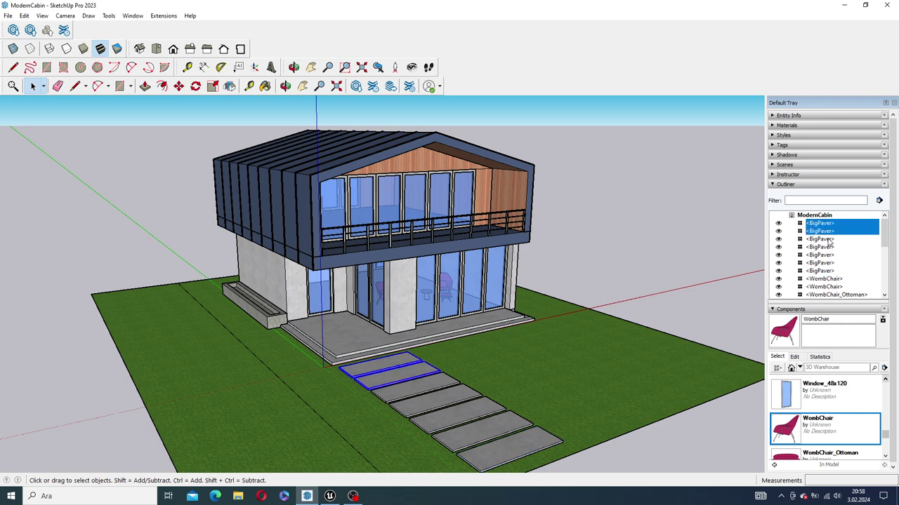
{"action": "left_click", "coordinate": [828, 239], "text": "shift"}
{"action": "left_click", "coordinate": [829, 247], "text": "shift"}
{"action": "left_click", "coordinate": [829, 255], "text": "shift"}
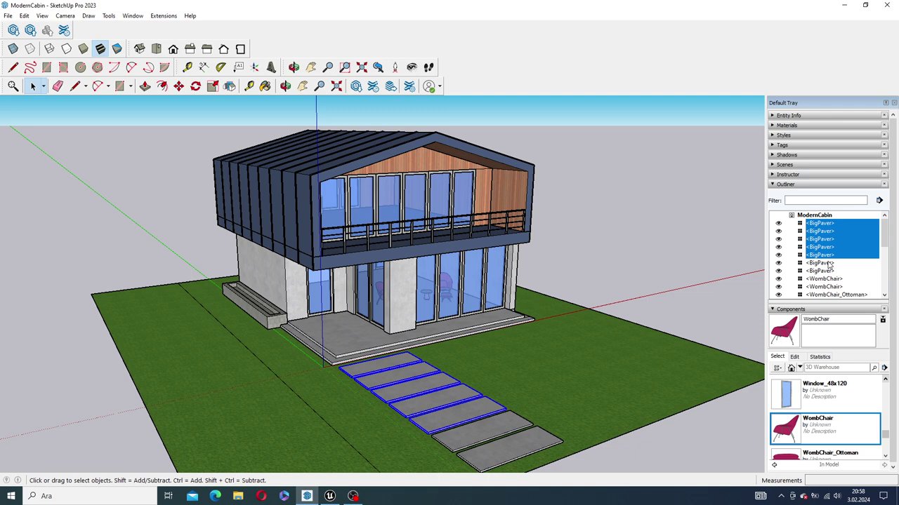
{"action": "left_click", "coordinate": [830, 263], "text": "shift"}
{"action": "left_click", "coordinate": [838, 271], "text": "shift"}
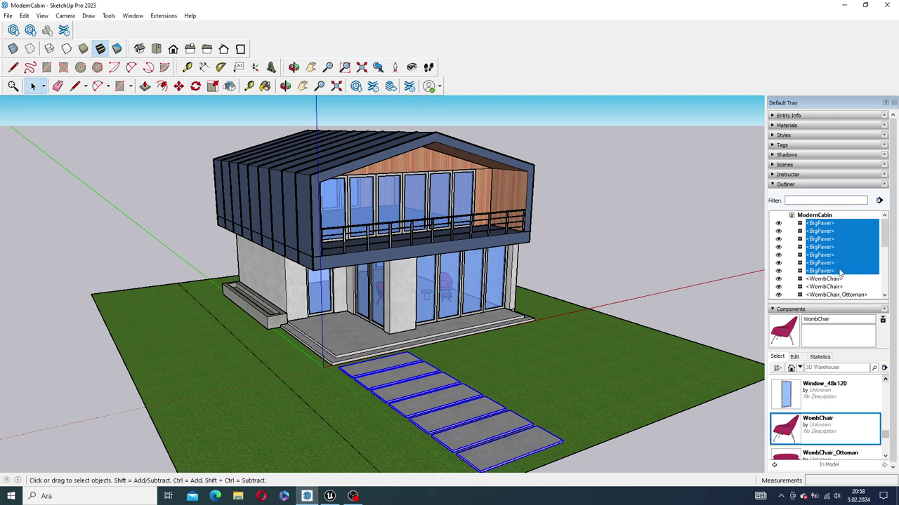
Group the seven selected BigPaver pavers together.
{"action": "right_click", "coordinate": [827, 224]}
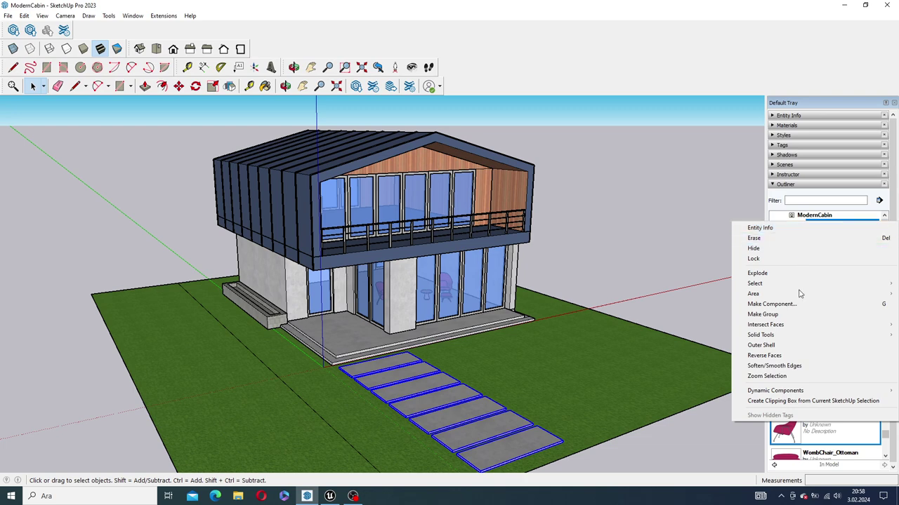
{"action": "left_click", "coordinate": [763, 314]}
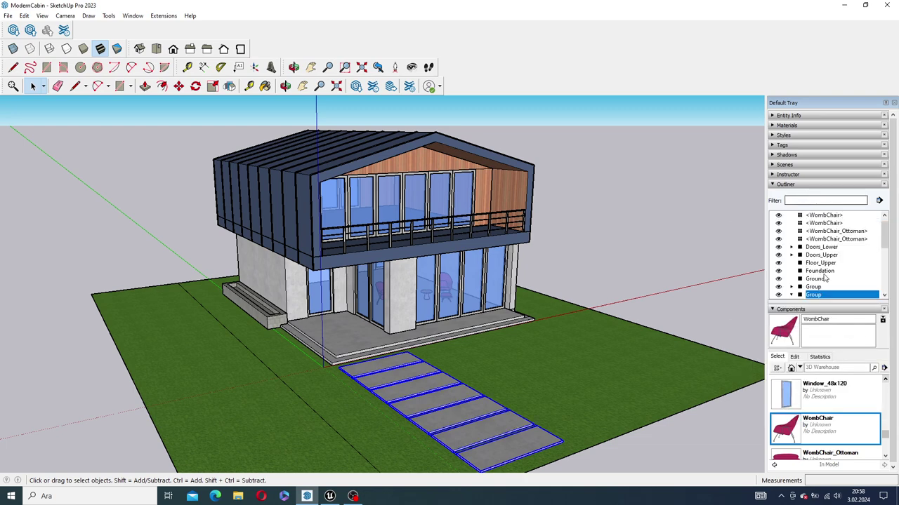
{"action": "double_click", "coordinate": [821, 295]}
{"action": "scroll", "coordinate": [821, 288], "scroll_direction": "down", "scroll_amount": 1}
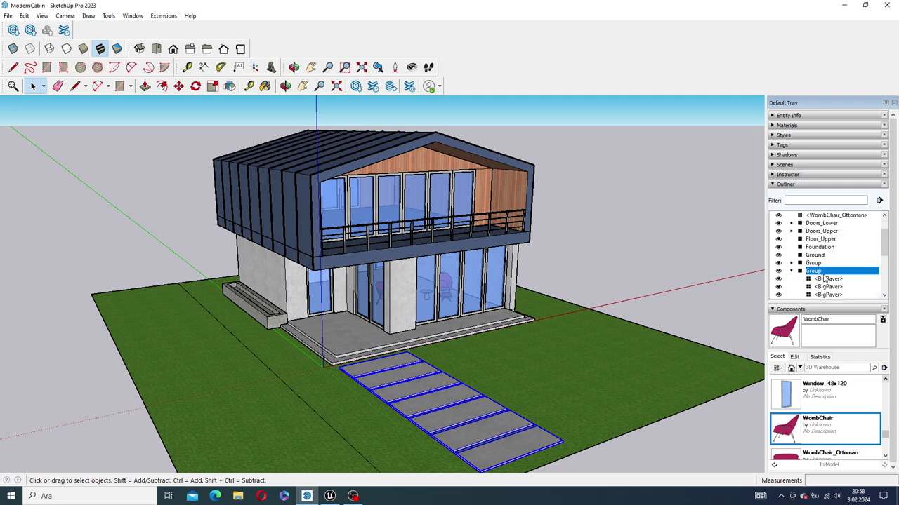
{"action": "scroll", "coordinate": [828, 279], "scroll_direction": "down", "scroll_amount": 1}
{"action": "scroll", "coordinate": [826, 258], "scroll_direction": "down", "scroll_amount": 1}
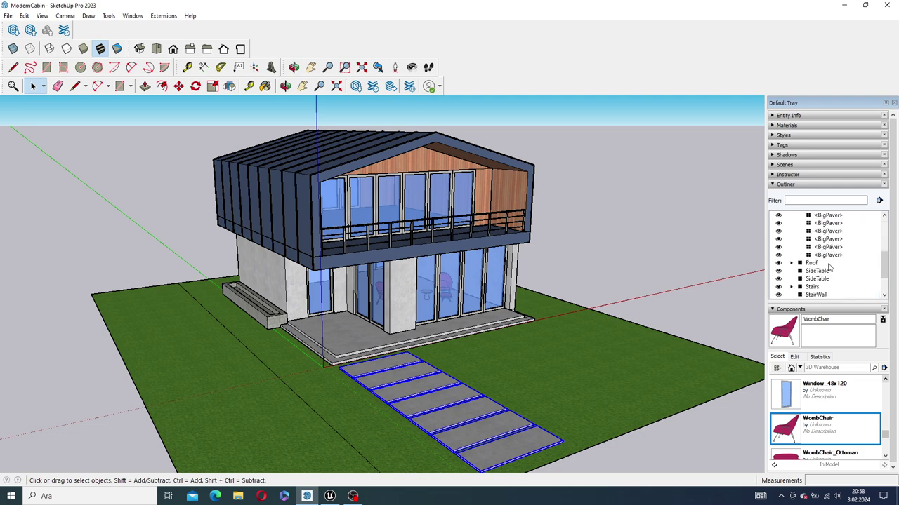
Rename the new paver group to Pavers and collapse it in the Outliner.
{"action": "right_click", "coordinate": [818, 226]}
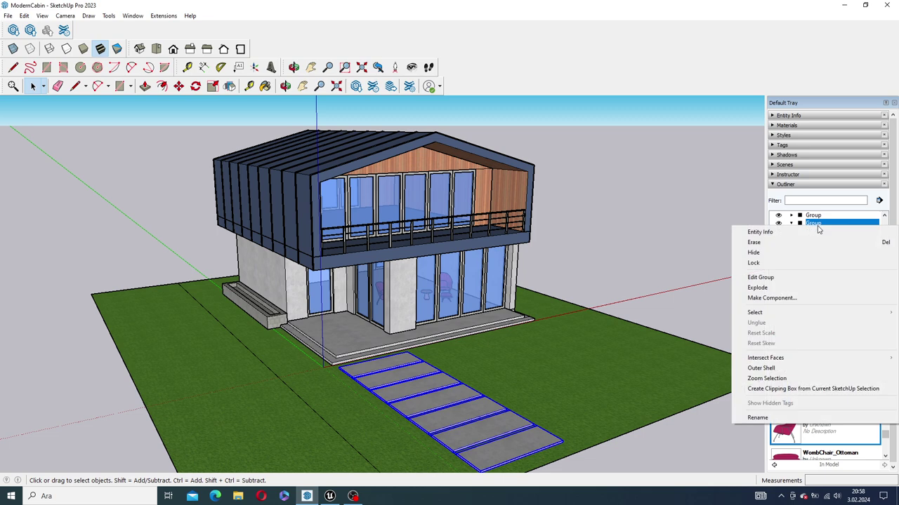
{"action": "left_click", "coordinate": [827, 420]}
{"action": "type", "text": "Pavers"}
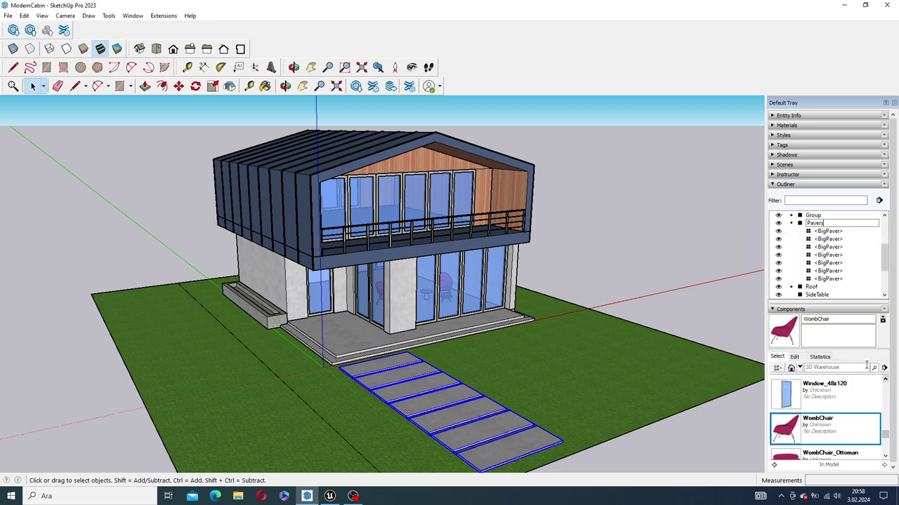
{"action": "key", "text": "Return"}
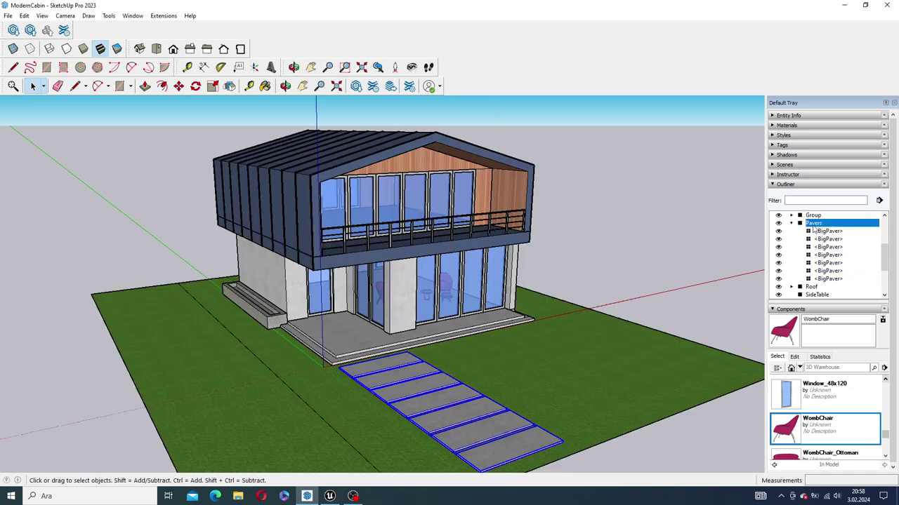
{"action": "left_click", "coordinate": [792, 223]}
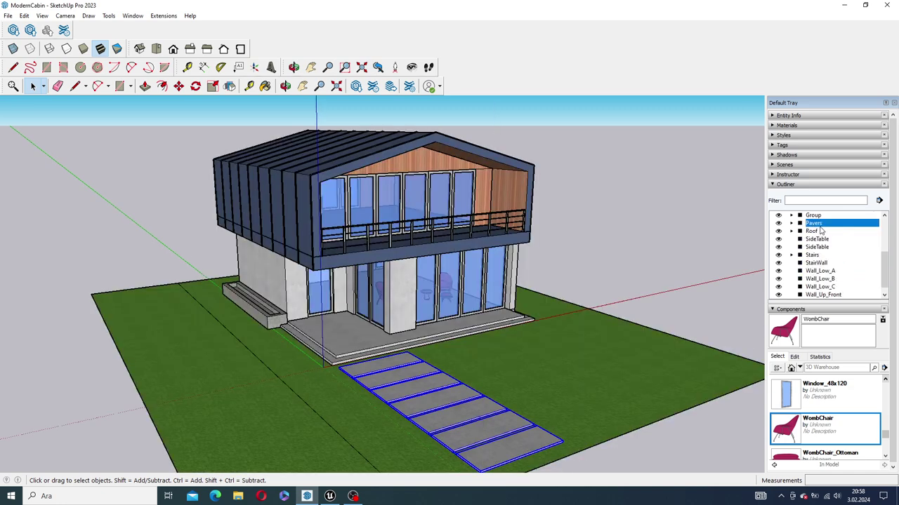
Rename the balcony DeckRailing group to UpperRailing and check its contents in the Outliner.
{"action": "left_click", "coordinate": [807, 218]}
{"action": "left_click", "coordinate": [792, 215]}
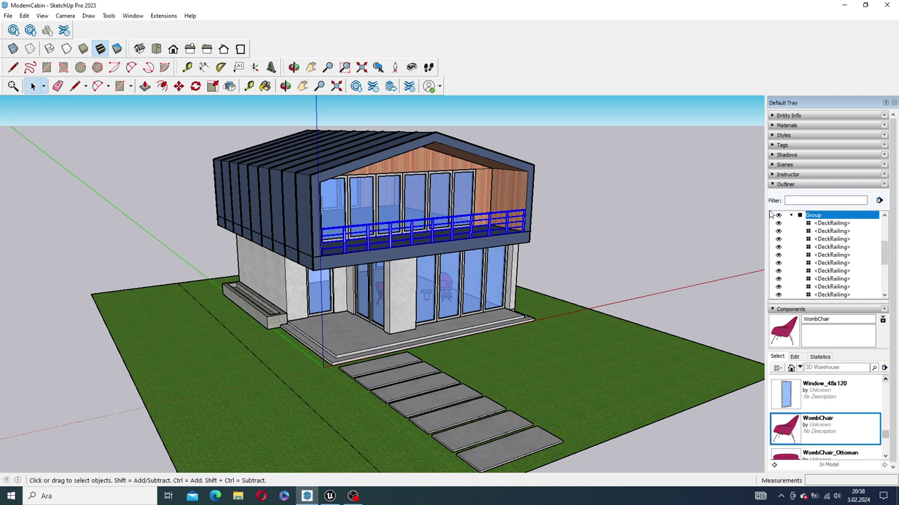
{"action": "left_click", "coordinate": [792, 215]}
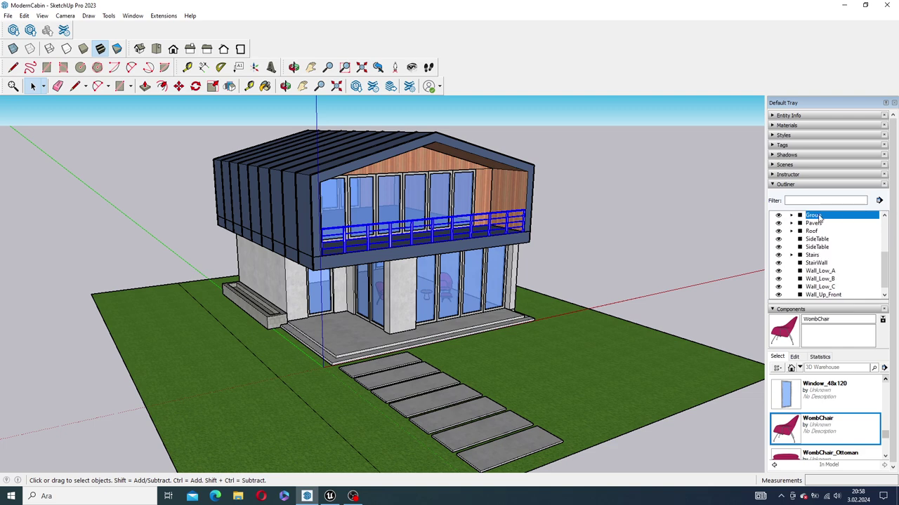
{"action": "right_click", "coordinate": [820, 219]}
{"action": "left_click", "coordinate": [800, 395]}
{"action": "type", "text": "UpperRailing"}
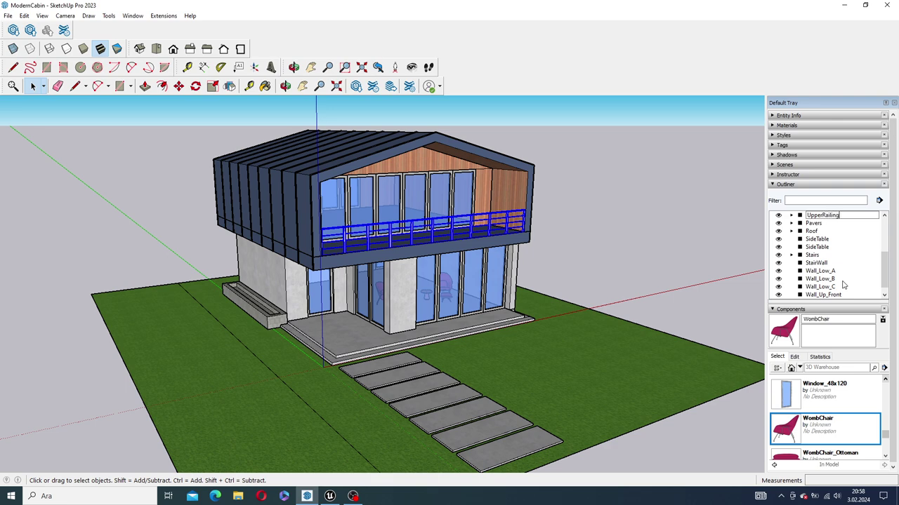
{"action": "left_click", "coordinate": [737, 225]}
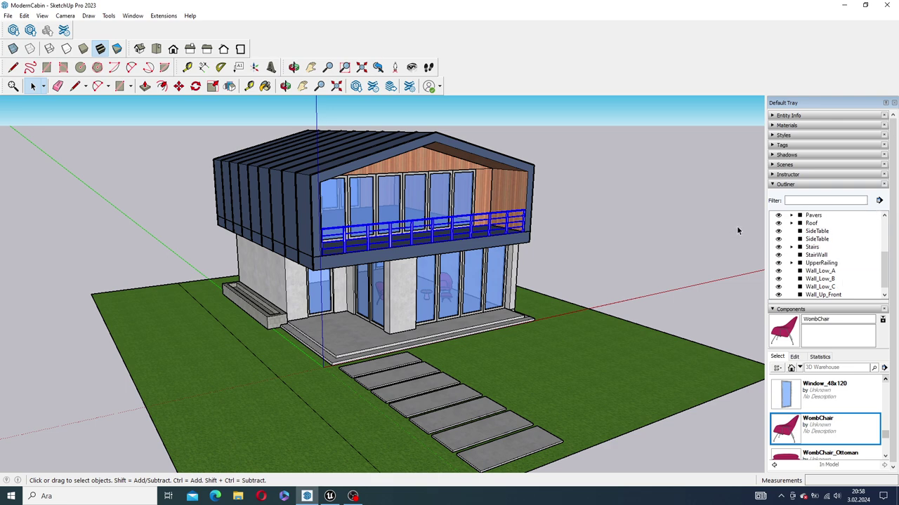
{"action": "left_click", "coordinate": [833, 264]}
{"action": "left_click", "coordinate": [791, 263]}
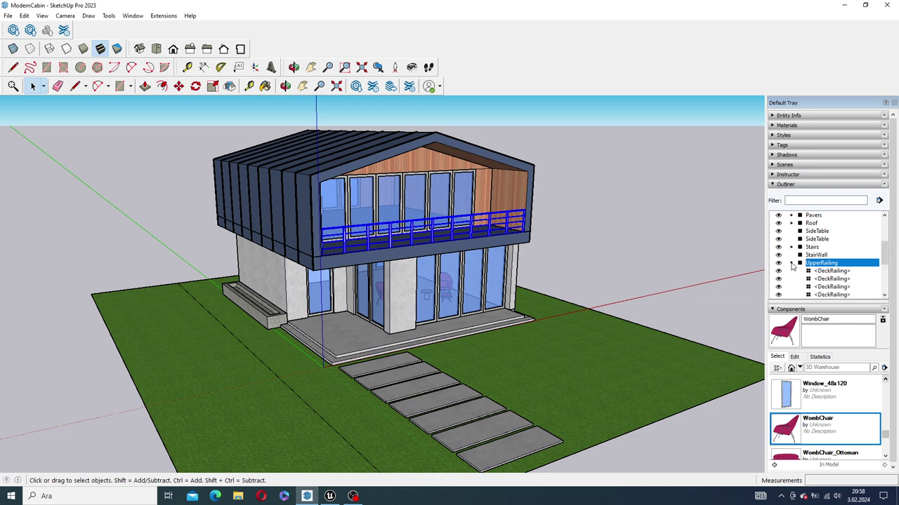
{"action": "left_click", "coordinate": [791, 263]}
{"action": "scroll", "coordinate": [812, 271], "scroll_direction": "up", "scroll_amount": 1}
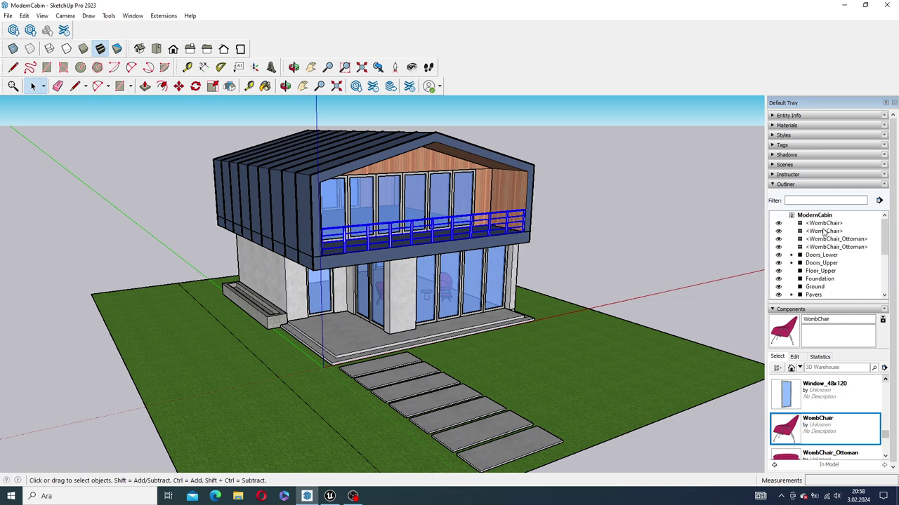
Select the two WombChairs, two WombChair_Ottomans and two SideTables in the Outliner.
{"action": "left_click", "coordinate": [822, 224]}
{"action": "left_click", "coordinate": [827, 232]}
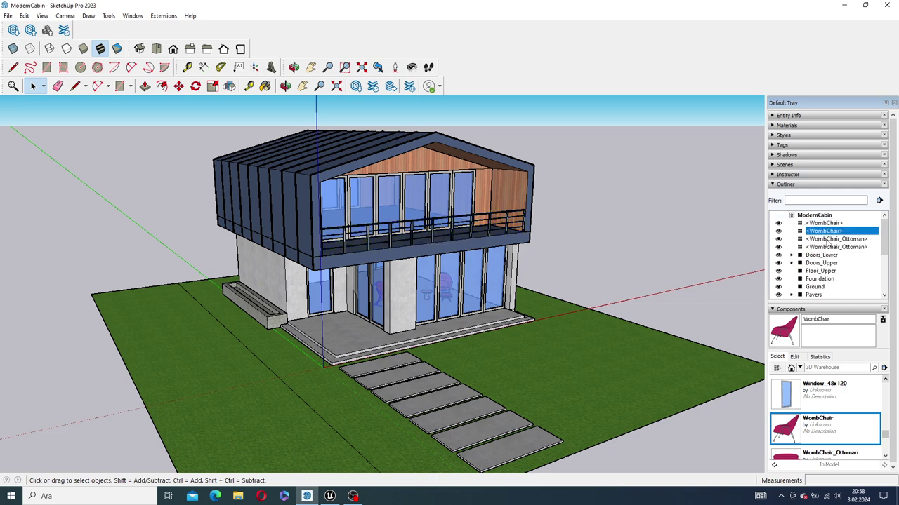
{"action": "left_click", "coordinate": [830, 239]}
{"action": "left_click", "coordinate": [831, 247]}
{"action": "scroll", "coordinate": [832, 251], "scroll_direction": "down", "scroll_amount": 5}
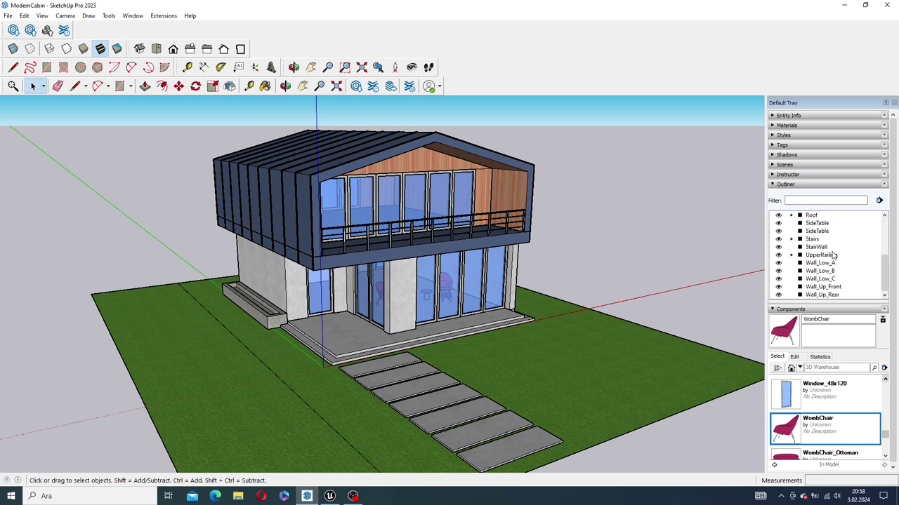
{"action": "left_click", "coordinate": [821, 225]}
{"action": "left_click", "coordinate": [824, 232]}
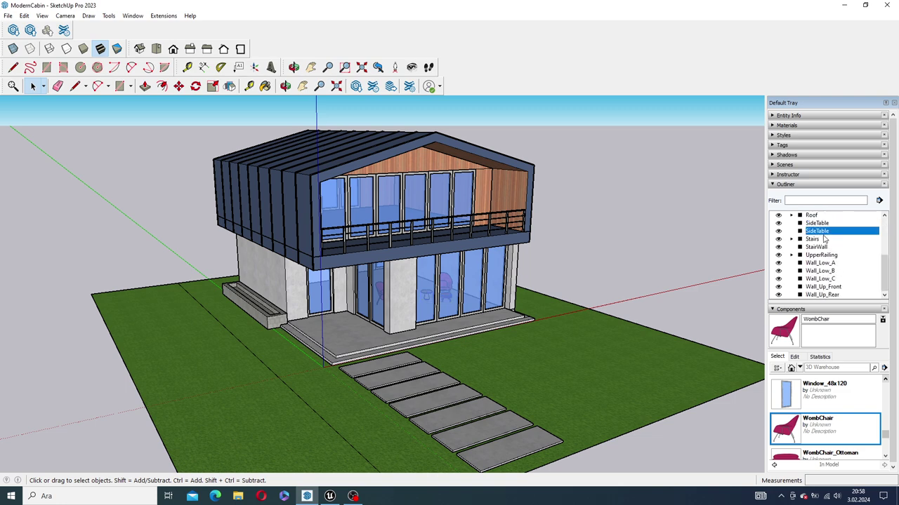
{"action": "scroll", "coordinate": [826, 444], "scroll_direction": "down", "scroll_amount": 1}
{"action": "left_click", "coordinate": [829, 432]}
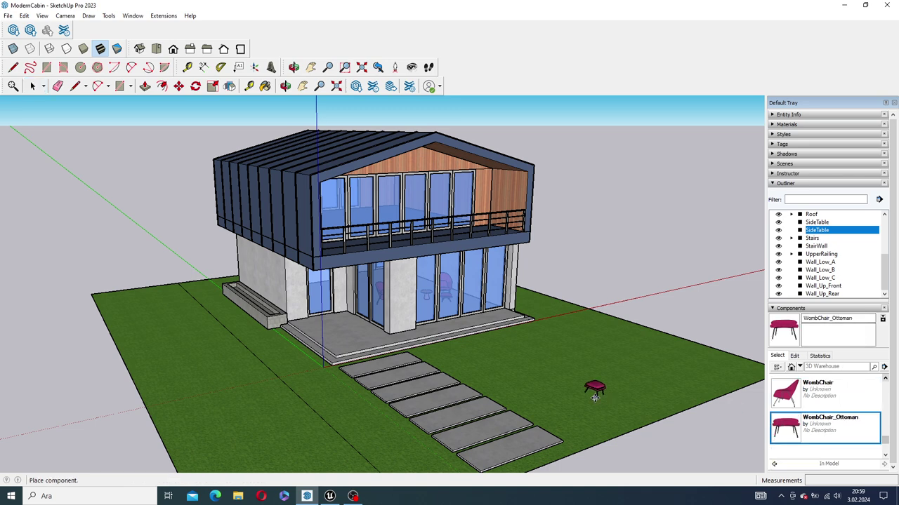
{"action": "left_click", "coordinate": [779, 394]}
{"action": "key", "text": "space"}
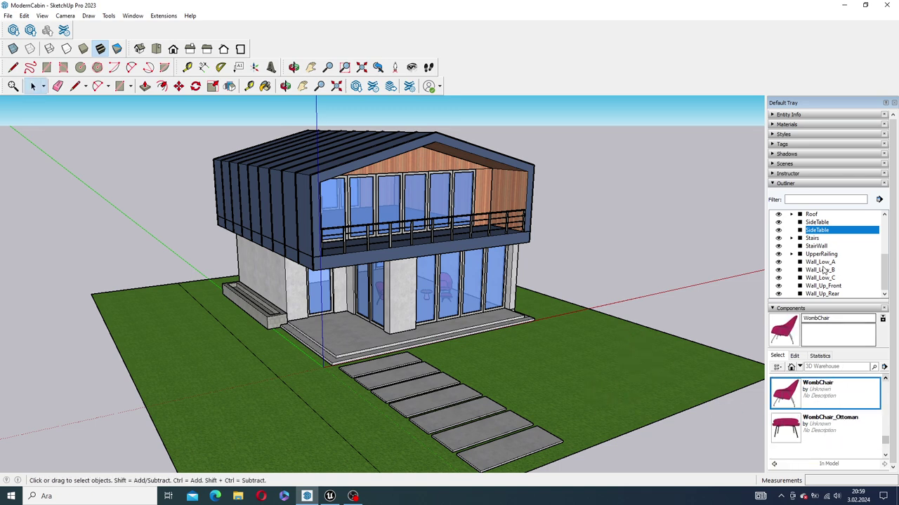
{"action": "scroll", "coordinate": [846, 263], "scroll_direction": "up", "scroll_amount": 2}
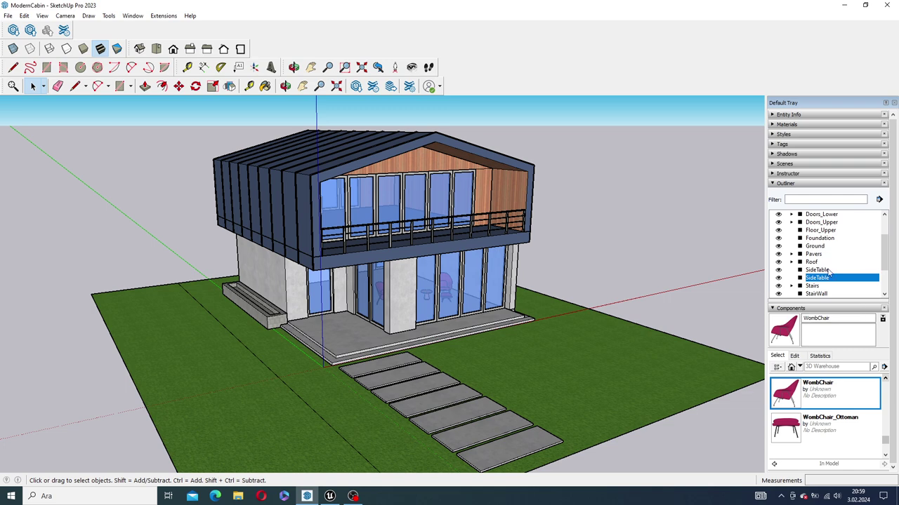
{"action": "scroll", "coordinate": [838, 272], "scroll_direction": "up", "scroll_amount": 2}
Reselect the WombChairs through the ottomans and tables and combine them with Make Group.
{"action": "left_click", "coordinate": [825, 223]}
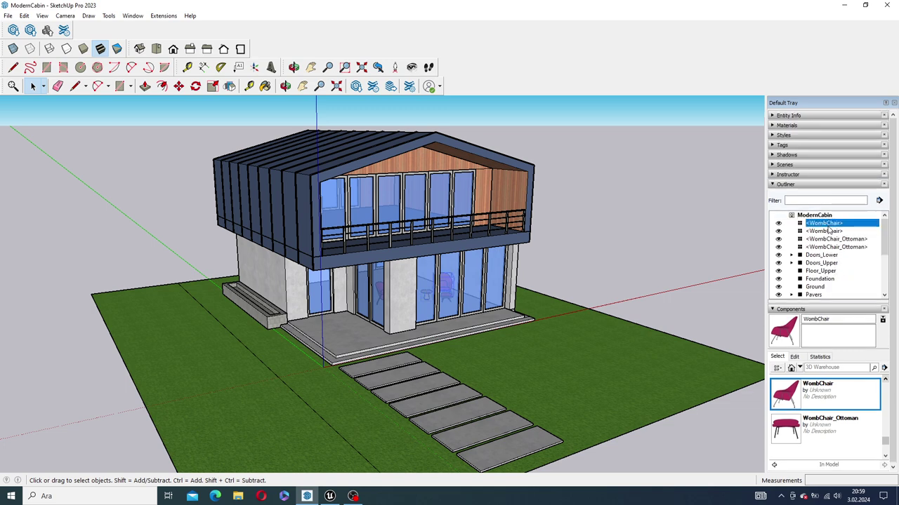
{"action": "left_click", "coordinate": [836, 247], "text": "shift"}
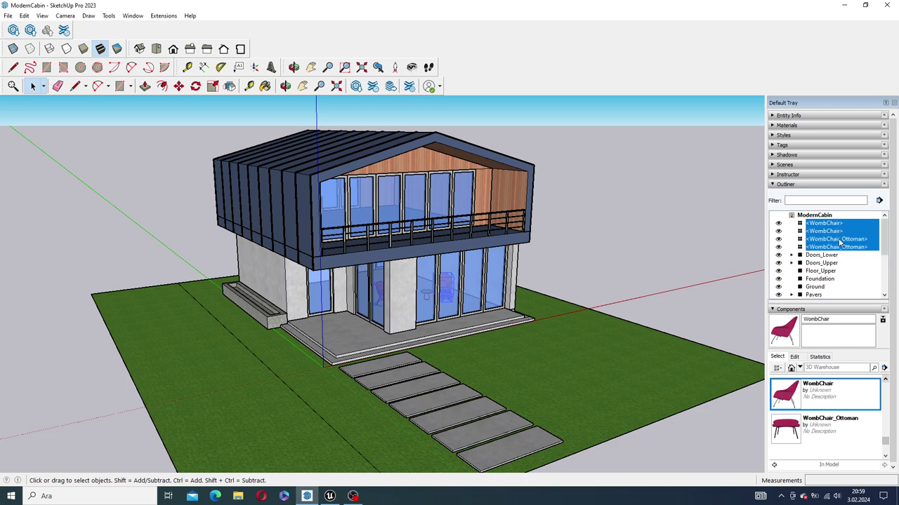
{"action": "scroll", "coordinate": [835, 250], "scroll_direction": "down", "scroll_amount": 2}
{"action": "scroll", "coordinate": [832, 253], "scroll_direction": "down", "scroll_amount": 1}
{"action": "scroll", "coordinate": [828, 249], "scroll_direction": "up", "scroll_amount": 2}
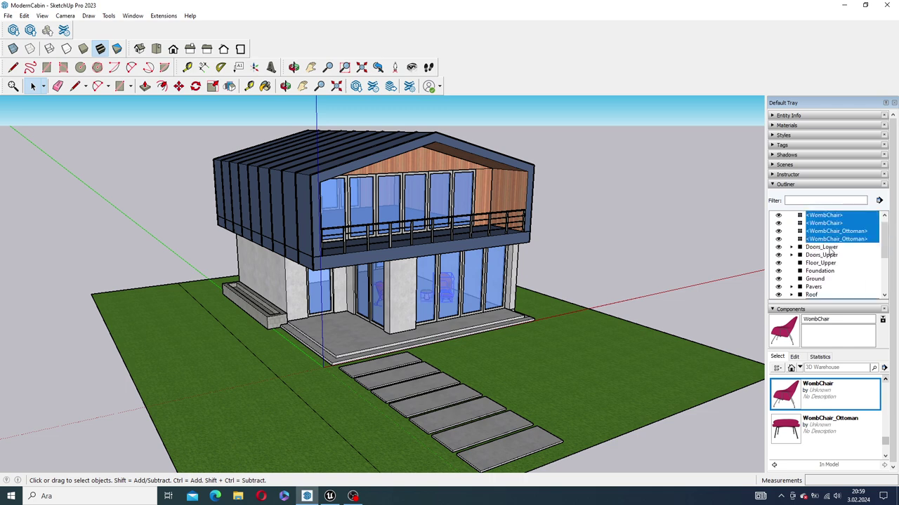
{"action": "scroll", "coordinate": [836, 246], "scroll_direction": "down", "scroll_amount": 1}
{"action": "scroll", "coordinate": [836, 253], "scroll_direction": "down", "scroll_amount": 2}
{"action": "scroll", "coordinate": [834, 263], "scroll_direction": "up", "scroll_amount": 3}
{"action": "scroll", "coordinate": [836, 259], "scroll_direction": "up", "scroll_amount": 1}
{"action": "scroll", "coordinate": [836, 258], "scroll_direction": "down", "scroll_amount": 3}
{"action": "scroll", "coordinate": [835, 259], "scroll_direction": "up", "scroll_amount": 3}
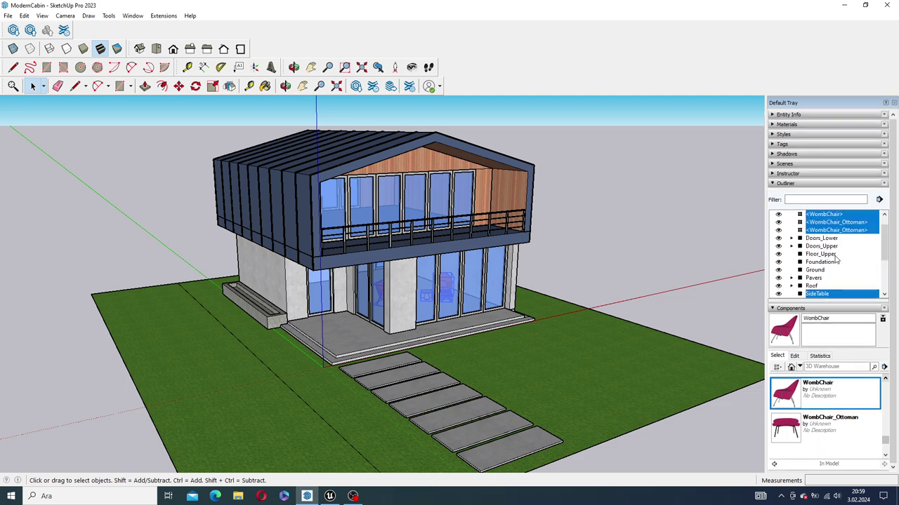
{"action": "scroll", "coordinate": [821, 252], "scroll_direction": "down", "scroll_amount": 2}
{"action": "scroll", "coordinate": [818, 250], "scroll_direction": "up", "scroll_amount": 3}
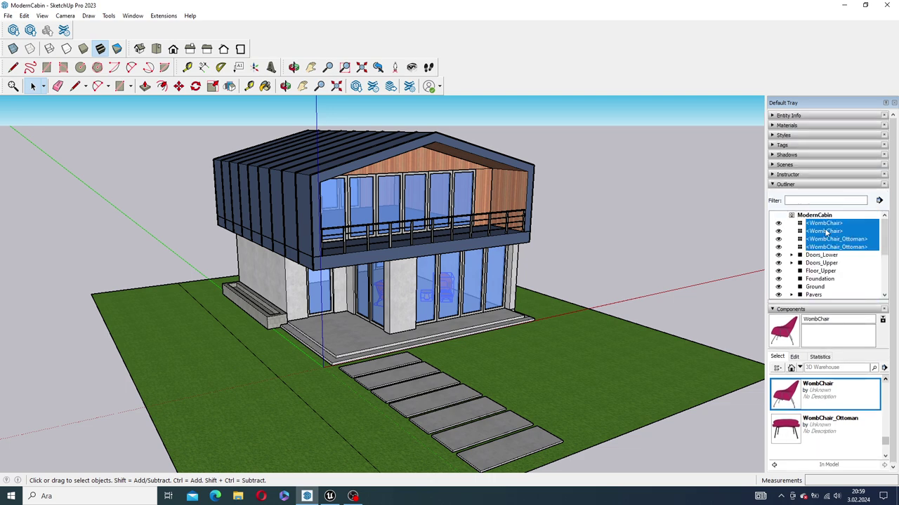
{"action": "right_click", "coordinate": [835, 226]}
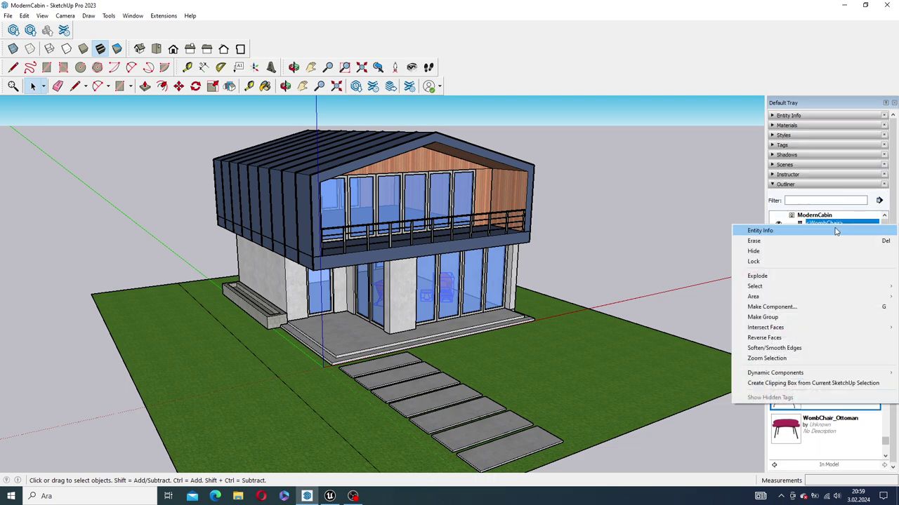
{"action": "left_click", "coordinate": [806, 320]}
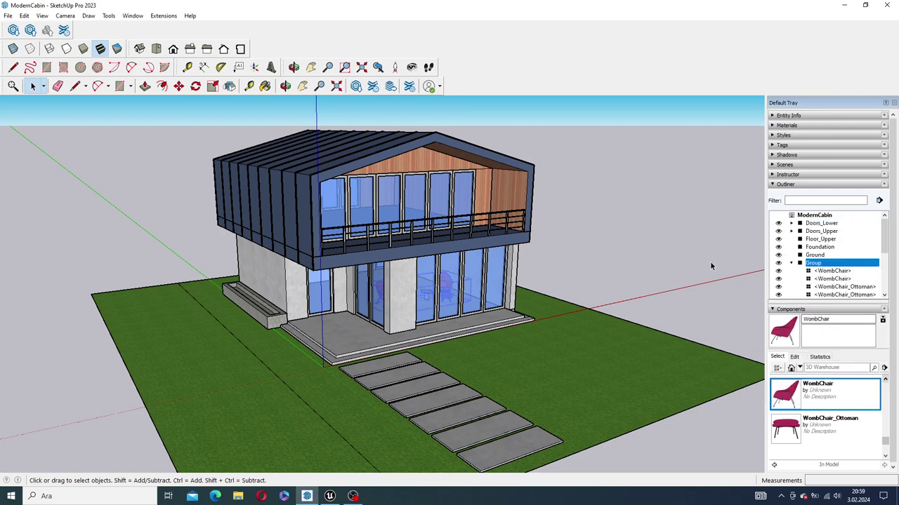
Rename the new group to Furniture.
{"action": "left_click", "coordinate": [830, 262]}
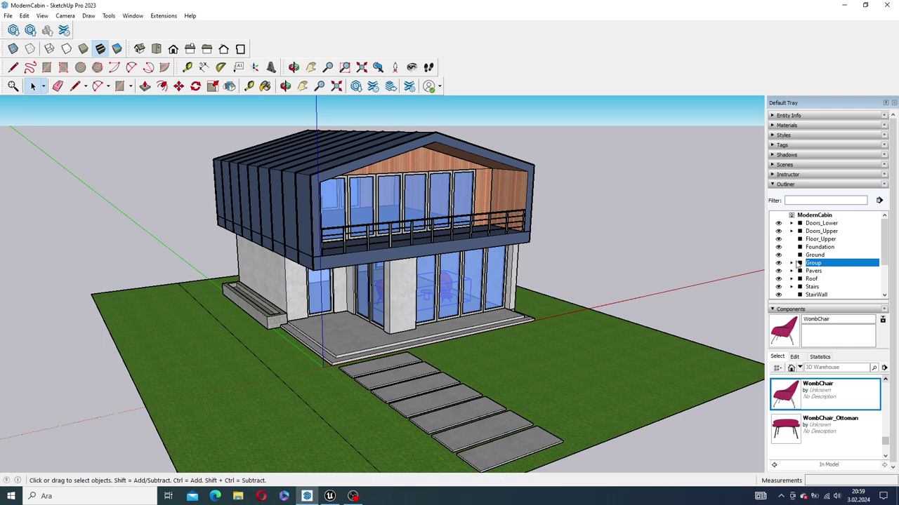
{"action": "left_click", "coordinate": [791, 263]}
{"action": "scroll", "coordinate": [800, 261], "scroll_direction": "down", "scroll_amount": 1}
{"action": "left_click", "coordinate": [791, 239]}
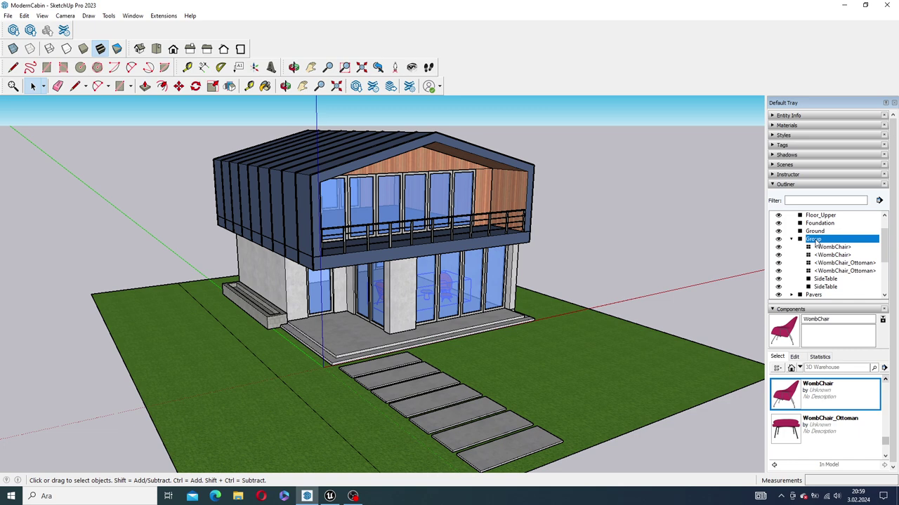
{"action": "right_click", "coordinate": [816, 240]}
{"action": "left_click", "coordinate": [750, 420]}
{"action": "type", "text": "Furniture"}
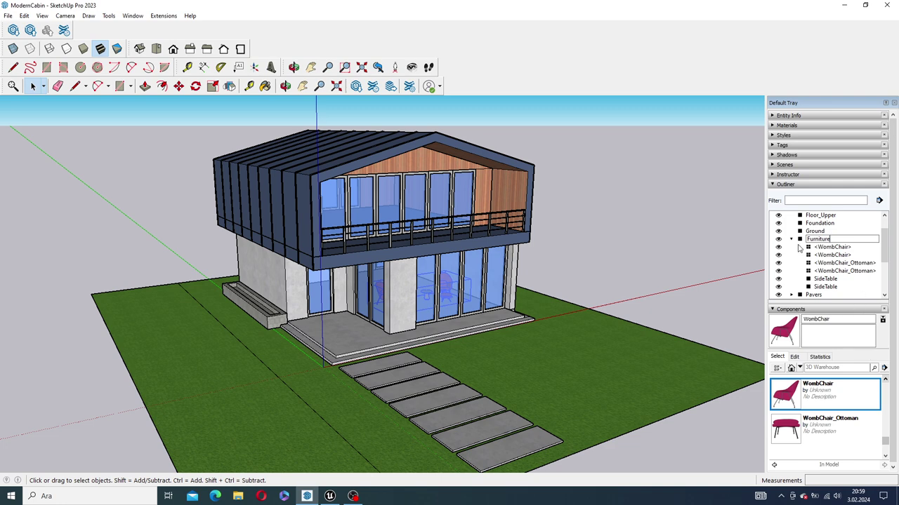
{"action": "left_click", "coordinate": [792, 240]}
{"action": "left_click", "coordinate": [815, 240]}
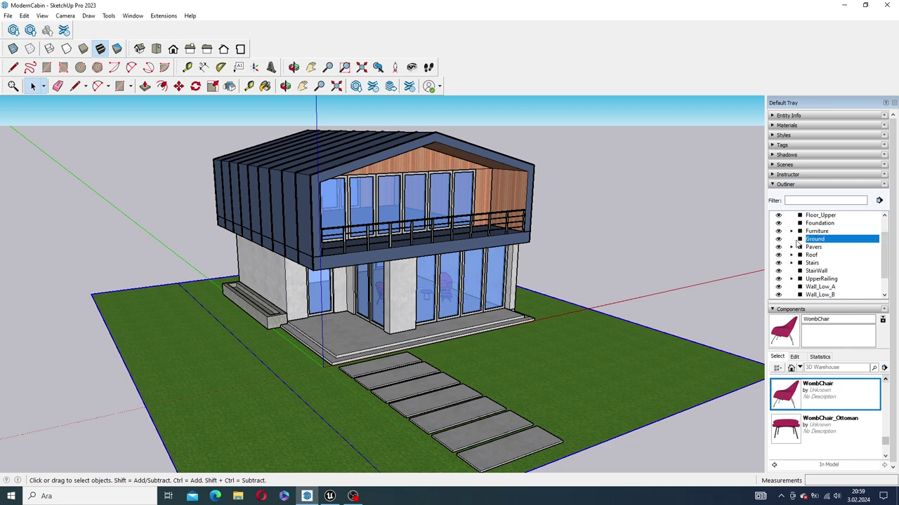
{"action": "left_click", "coordinate": [811, 256]}
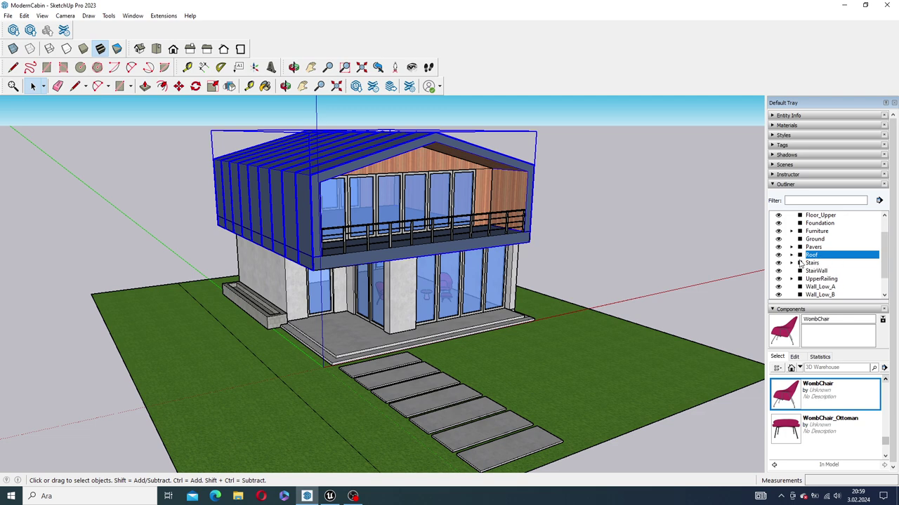
{"action": "left_click", "coordinate": [812, 264]}
{"action": "left_click", "coordinate": [816, 271]}
{"action": "scroll", "coordinate": [827, 276], "scroll_direction": "down", "scroll_amount": 1}
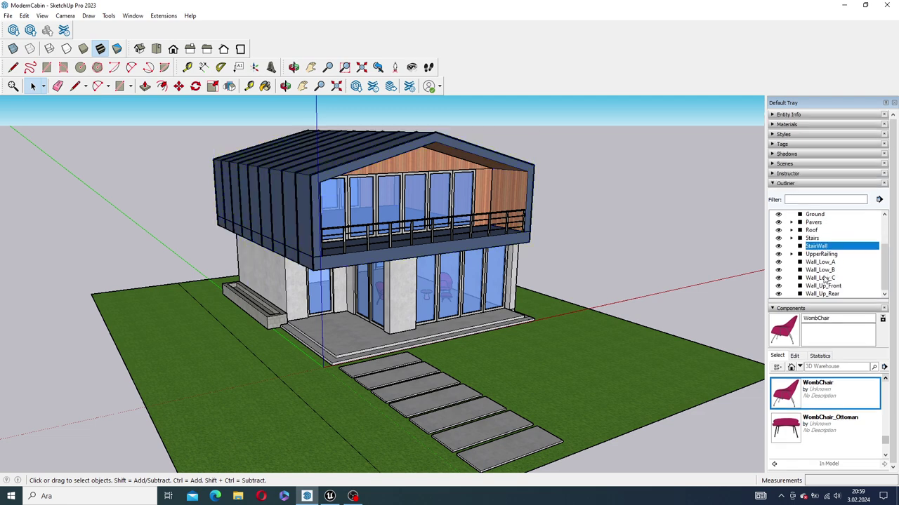
{"action": "left_click", "coordinate": [821, 270]}
{"action": "left_click", "coordinate": [821, 262]}
{"action": "scroll", "coordinate": [824, 267], "scroll_direction": "up", "scroll_amount": 2}
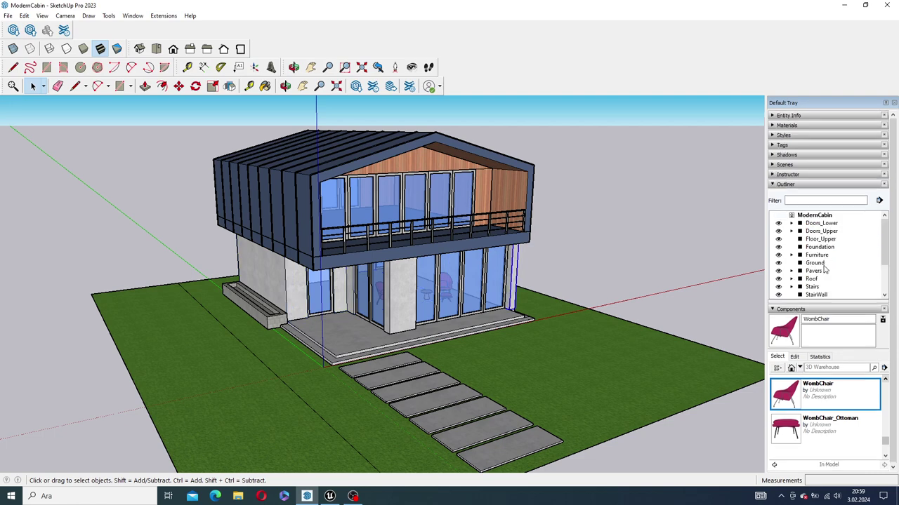
{"action": "left_click", "coordinate": [821, 223]}
{"action": "left_click", "coordinate": [818, 239]}
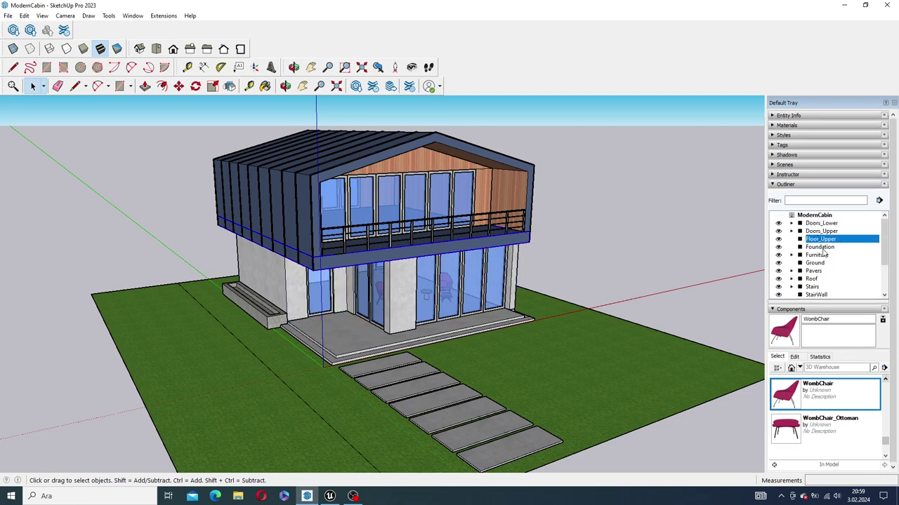
{"action": "left_click", "coordinate": [820, 247]}
{"action": "left_click", "coordinate": [822, 255]}
{"action": "left_click", "coordinate": [820, 262]}
{"action": "left_click", "coordinate": [819, 271]}
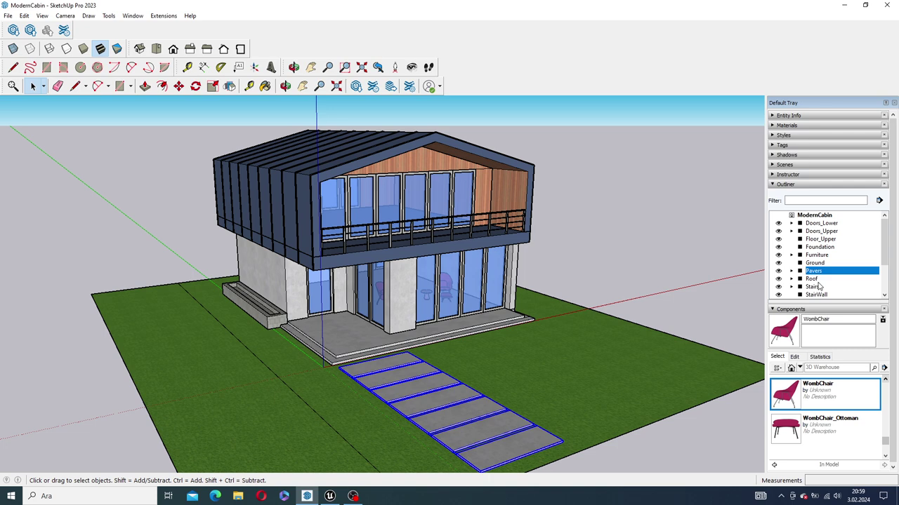
{"action": "left_click", "coordinate": [818, 279]}
{"action": "scroll", "coordinate": [804, 254], "scroll_direction": "down", "scroll_amount": 2}
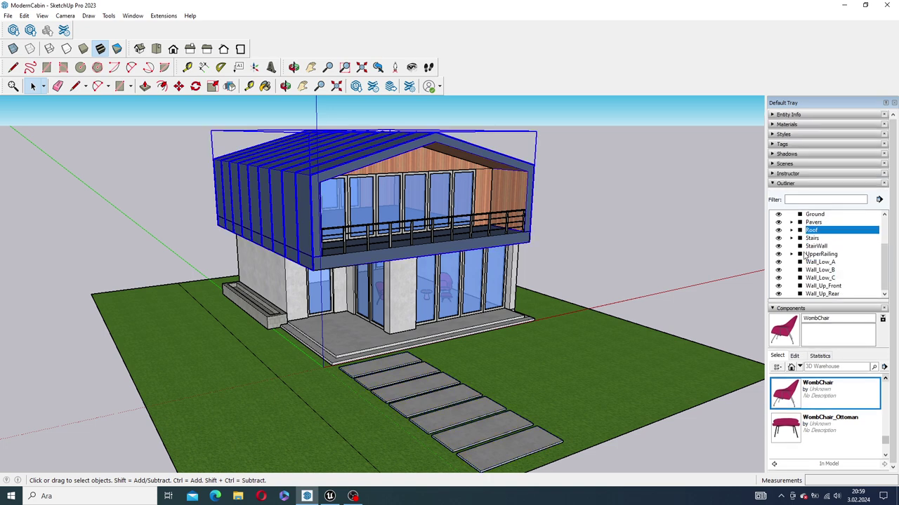
{"action": "scroll", "coordinate": [804, 257], "scroll_direction": "up", "scroll_amount": 1}
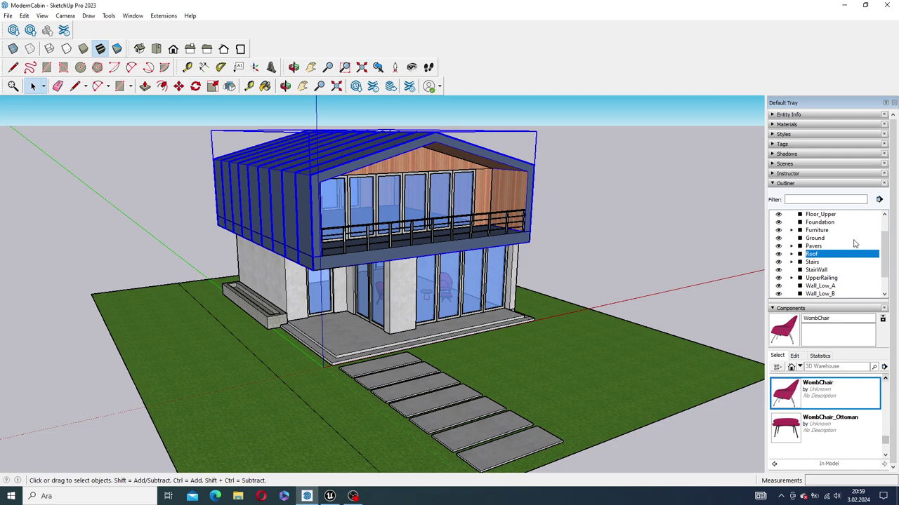
Zoom in on the brick planter beside the front steps and select its faces.
{"action": "left_click", "coordinate": [555, 274]}
{"action": "scroll", "coordinate": [245, 343], "scroll_direction": "up", "scroll_amount": 3}
{"action": "scroll", "coordinate": [340, 279], "scroll_direction": "up", "scroll_amount": 3}
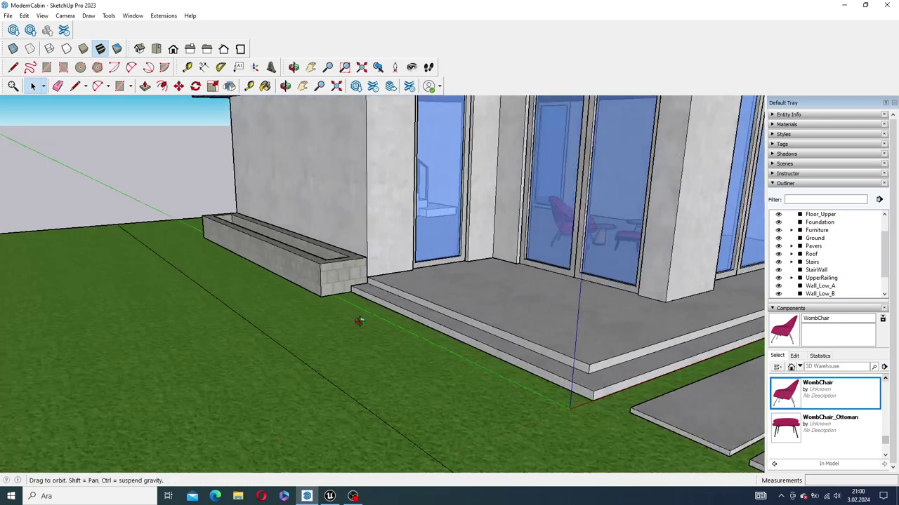
{"action": "scroll", "coordinate": [339, 278], "scroll_direction": "up", "scroll_amount": 2}
{"action": "left_click", "coordinate": [353, 282]}
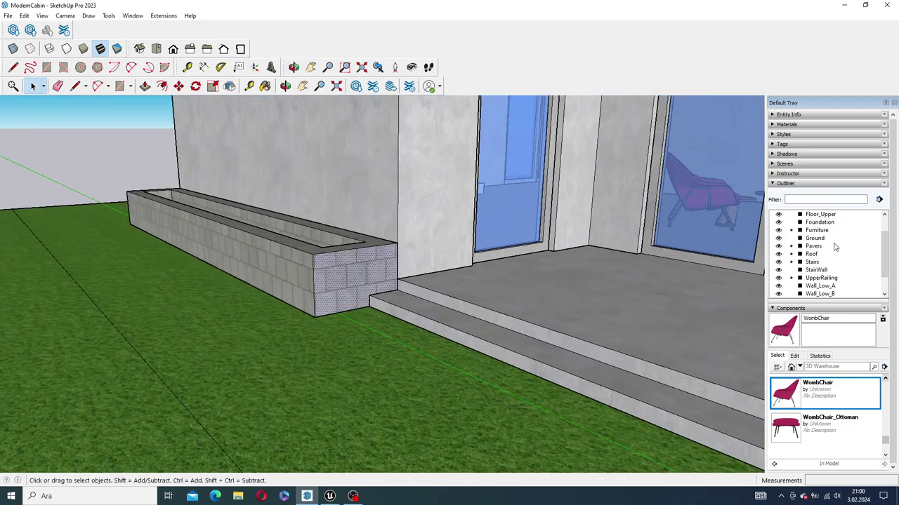
{"action": "scroll", "coordinate": [832, 245], "scroll_direction": "up", "scroll_amount": 1}
{"action": "left_click", "coordinate": [300, 285]}
{"action": "mouse_move", "coordinate": [300, 286]}
{"action": "middle_mouse_down"}
{"action": "mouse_move", "coordinate": [449, 295]}
{"action": "mouse_move", "coordinate": [402, 292]}
{"action": "middle_mouse_up"}
{"action": "left_click", "coordinate": [434, 303]}
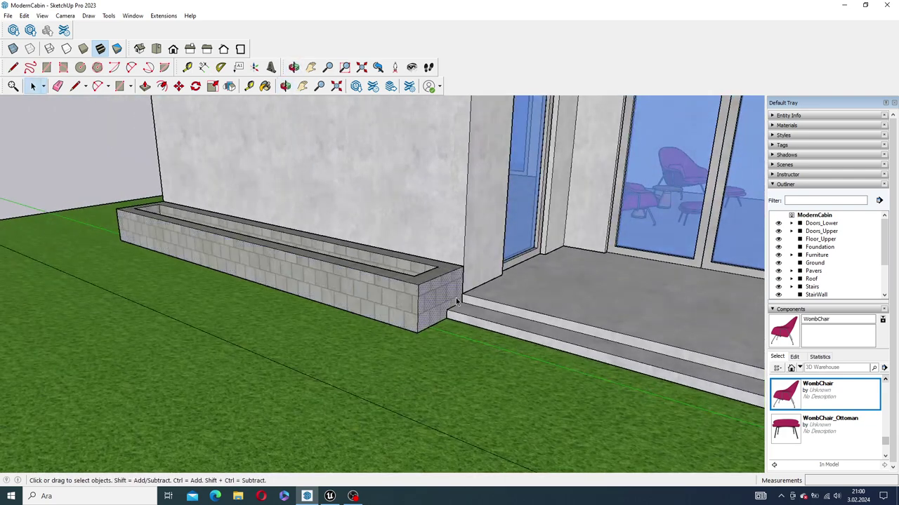
{"action": "right_click", "coordinate": [429, 301]}
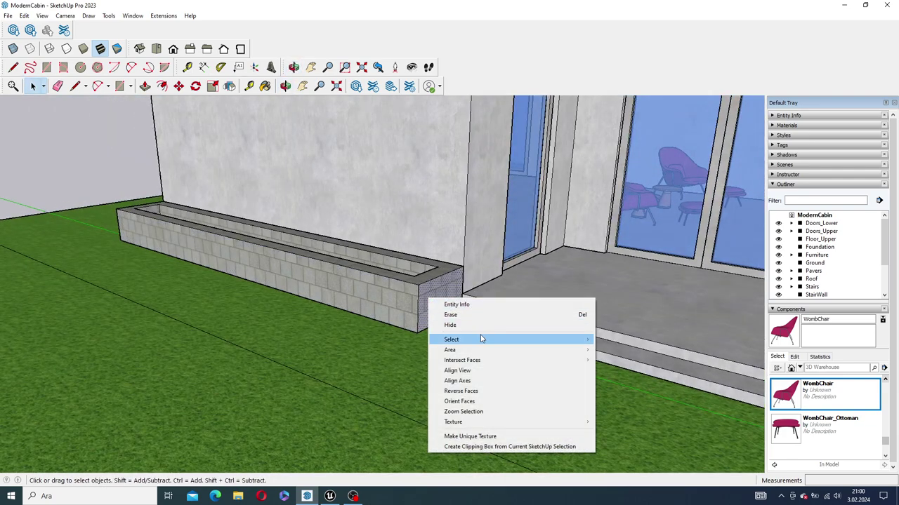
{"action": "left_click", "coordinate": [339, 291]}
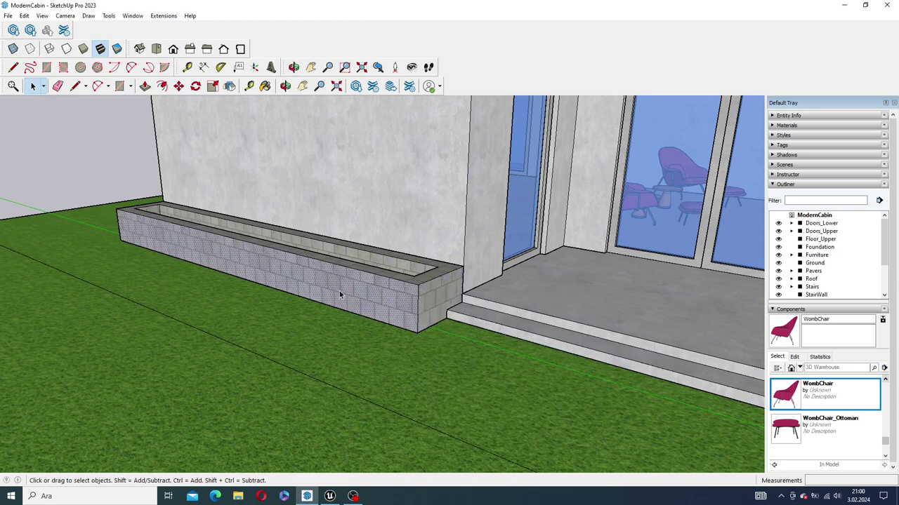
{"action": "triple_click", "coordinate": [339, 291]}
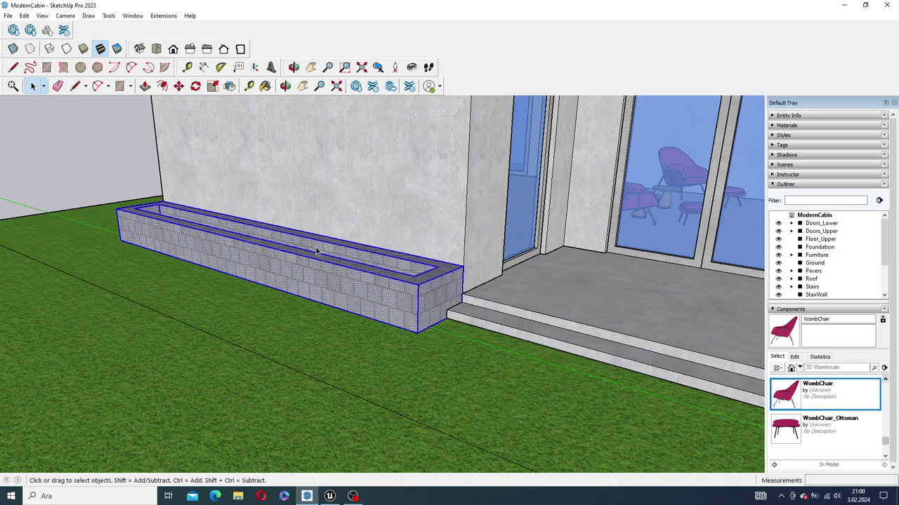
Use Select > All Connected on the planter's front face to select the whole planter.
{"action": "left_click", "coordinate": [346, 285]}
{"action": "right_click", "coordinate": [350, 286]}
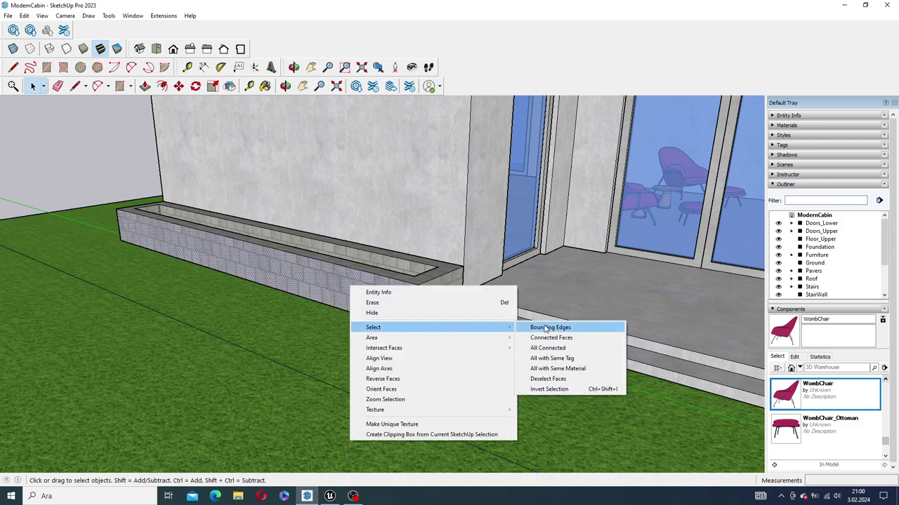
{"action": "mouse_move", "coordinate": [373, 327]}
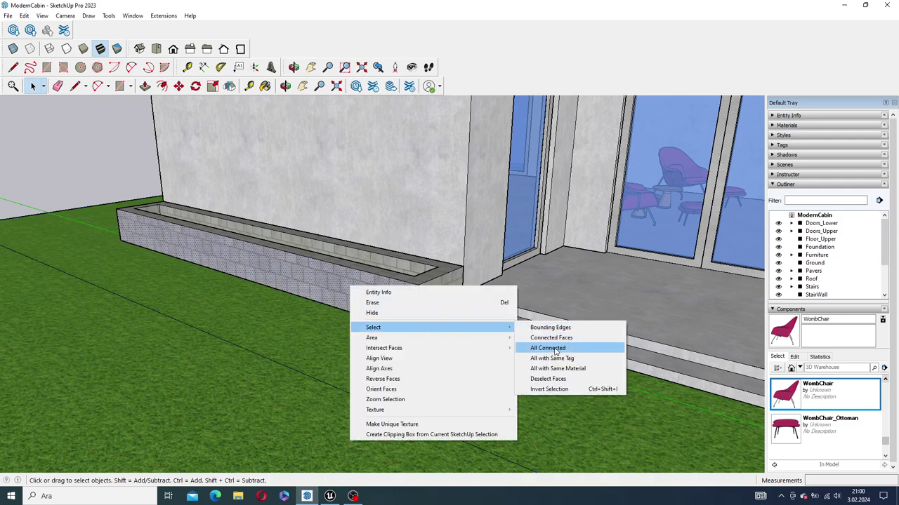
{"action": "left_click", "coordinate": [554, 349]}
{"action": "middle_click_drag", "start_coordinate": [325, 273], "coordinate": [462, 274]}
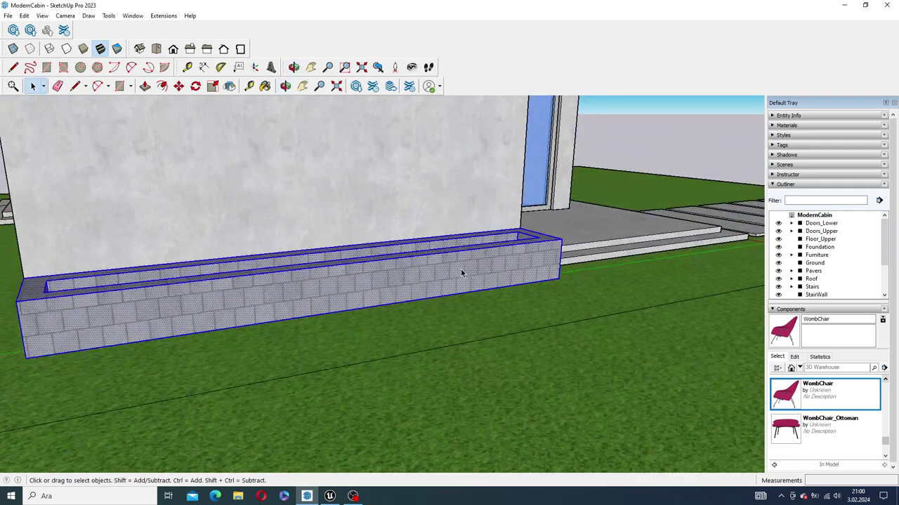
{"action": "right_click", "coordinate": [462, 274]}
Make the selected planter geometry a group and keep its Group entry visible in the Outliner.
{"action": "left_click", "coordinate": [521, 358]}
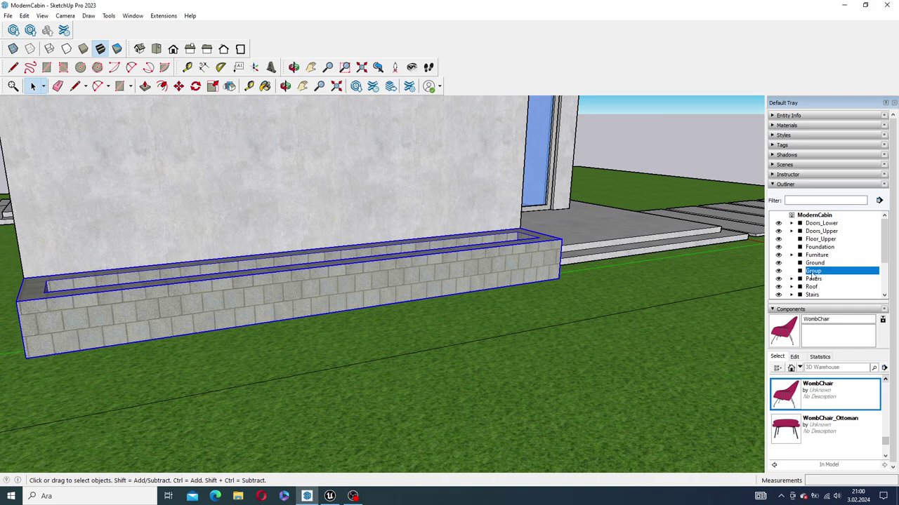
{"action": "right_click", "coordinate": [818, 276]}
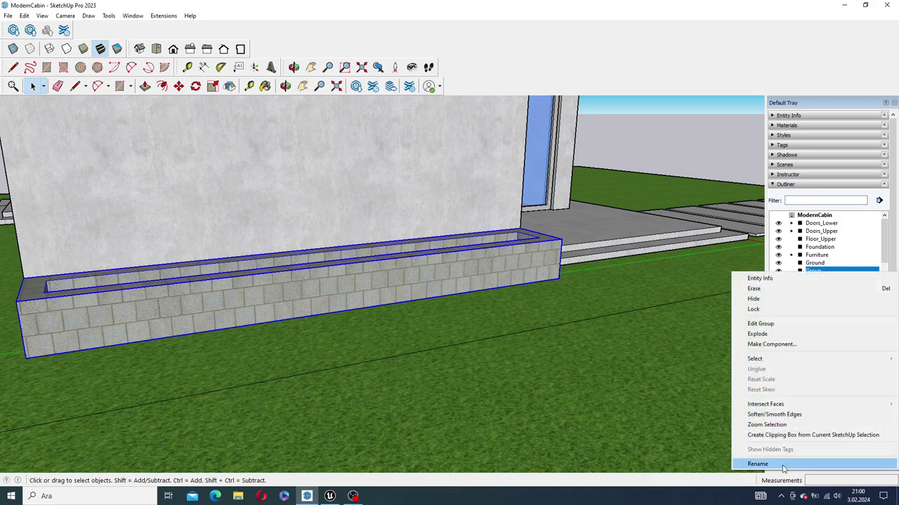
{"action": "left_click", "coordinate": [786, 467]}
{"action": "left_click", "coordinate": [818, 288]}
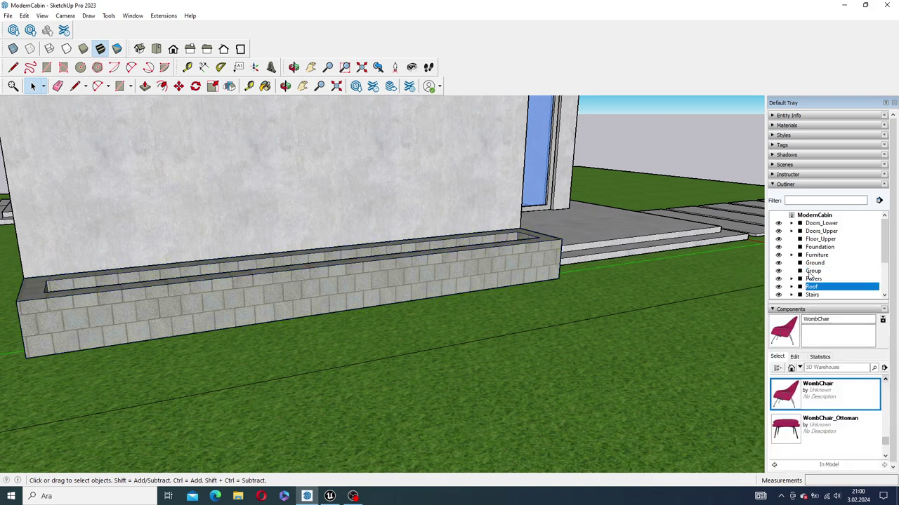
{"action": "left_click", "coordinate": [811, 274]}
{"action": "left_click", "coordinate": [779, 272]}
{"action": "left_click", "coordinate": [778, 271]}
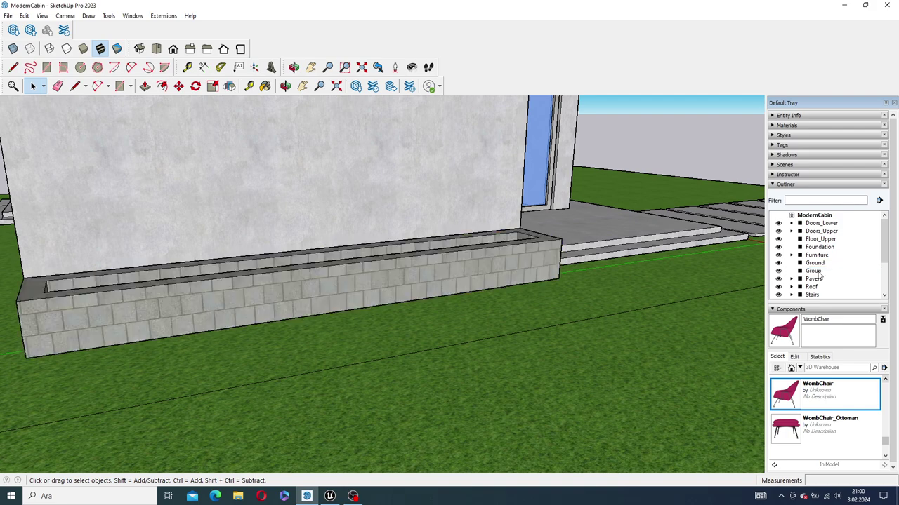
Rename the planter group to Planter.
{"action": "double_click", "coordinate": [818, 271]}
{"action": "type", "text": "Planter"}
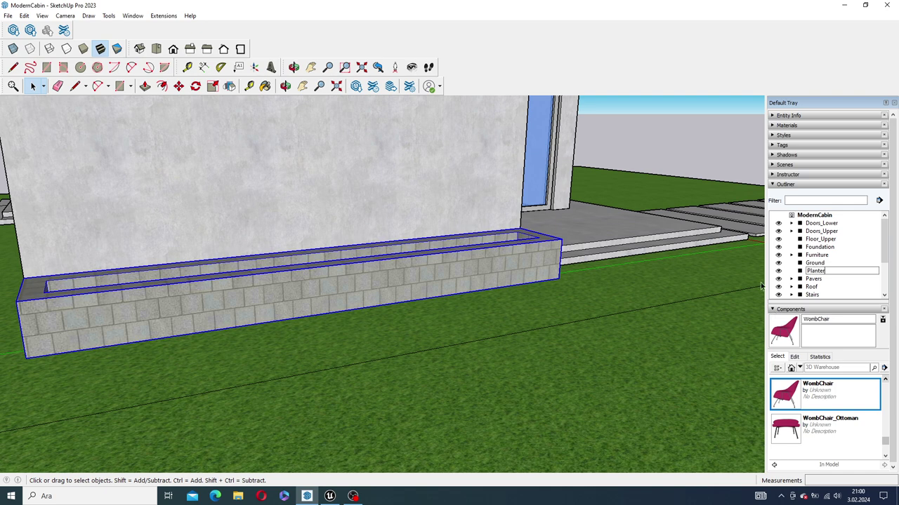
{"action": "left_click", "coordinate": [692, 308]}
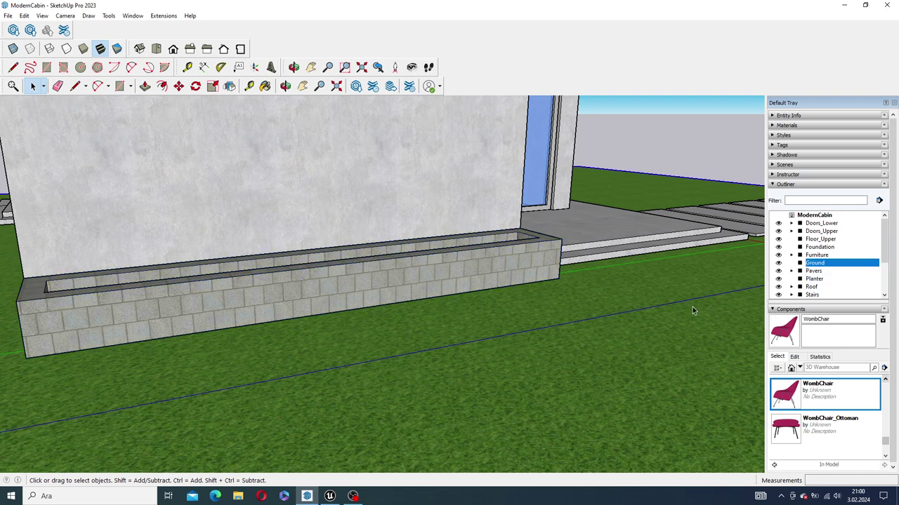
{"action": "left_click", "coordinate": [548, 279]}
{"action": "mouse_move", "coordinate": [511, 257]}
{"action": "middle_mouse_down"}
{"action": "mouse_move", "coordinate": [231, 313]}
{"action": "mouse_move", "coordinate": [299, 305]}
{"action": "middle_mouse_up"}
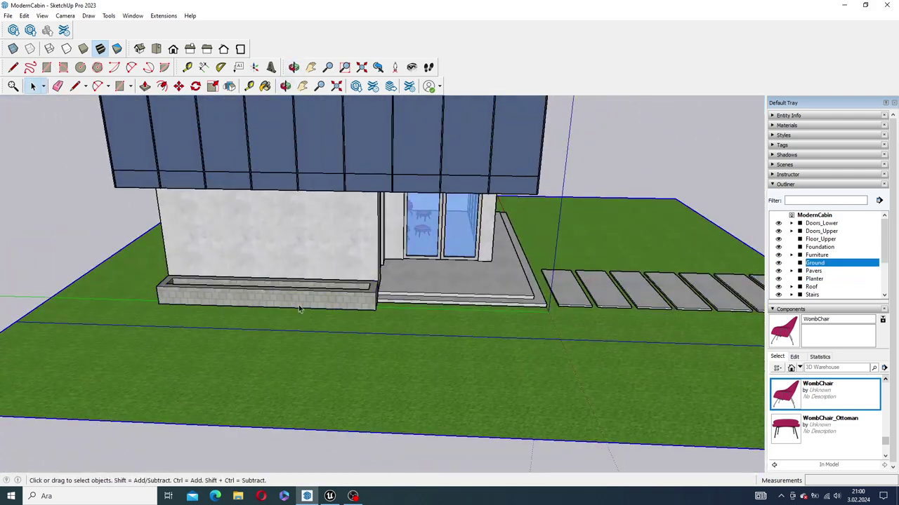
Inspect the cabin walls, selecting Wall_Low_B, Wall_Low_C and the upper front wall.
{"action": "left_click", "coordinate": [312, 263]}
{"action": "mouse_move", "coordinate": [313, 264]}
{"action": "middle_mouse_down"}
{"action": "mouse_move", "coordinate": [376, 301]}
{"action": "mouse_move", "coordinate": [476, 297]}
{"action": "mouse_move", "coordinate": [464, 281]}
{"action": "middle_mouse_up"}
{"action": "left_click", "coordinate": [328, 430]}
{"action": "scroll", "coordinate": [394, 242], "scroll_direction": "up", "scroll_amount": 2}
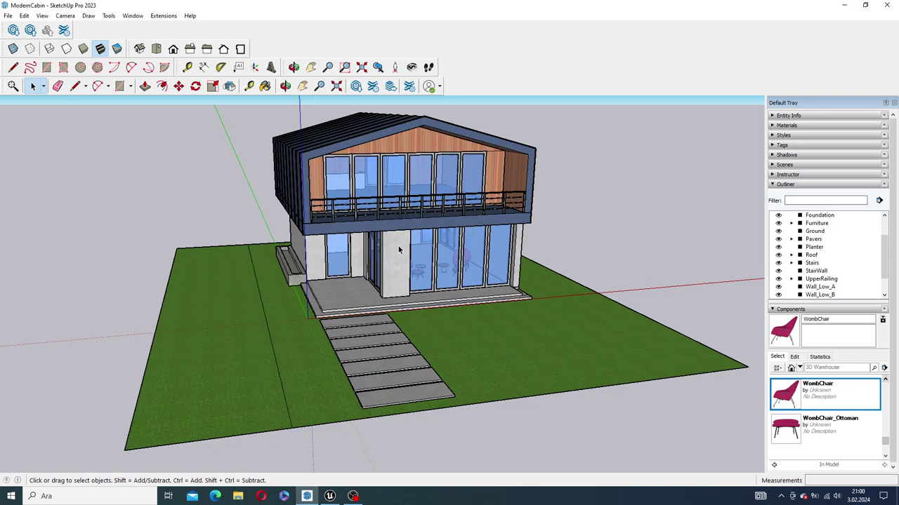
{"action": "left_click", "coordinate": [394, 256]}
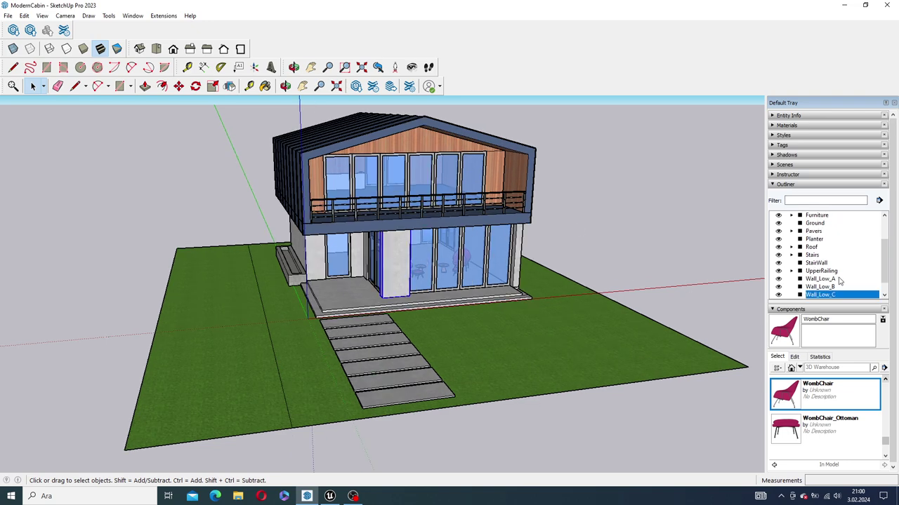
{"action": "left_click", "coordinate": [429, 152]}
{"action": "scroll", "coordinate": [716, 254], "scroll_direction": "up", "scroll_amount": 2}
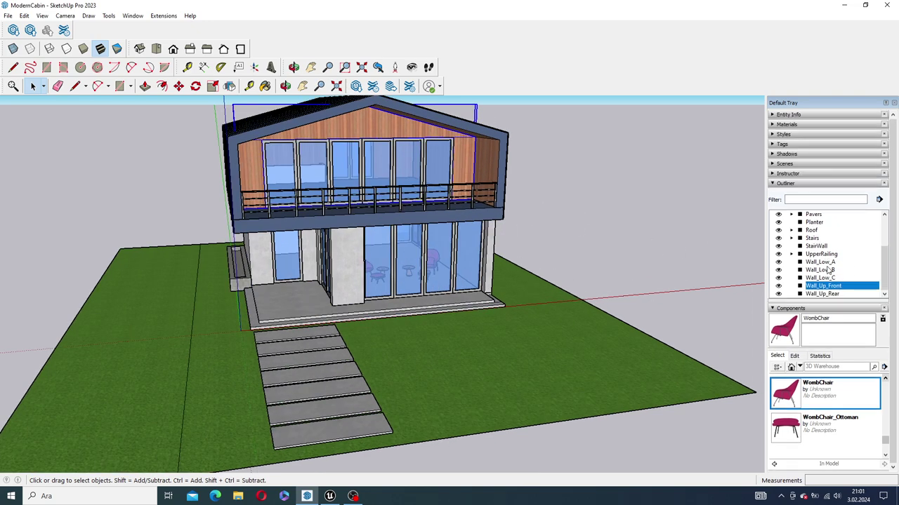
{"action": "left_click", "coordinate": [828, 272]}
{"action": "scroll", "coordinate": [825, 281], "scroll_direction": "up", "scroll_amount": 3}
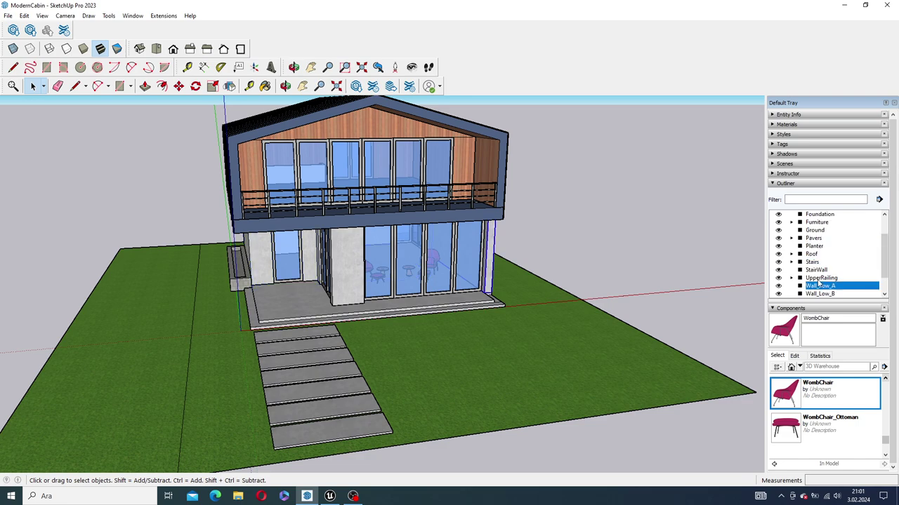
Check the Stairs, Planter, Pavers, Ground, Furniture and Foundation entries in the Outliner.
{"action": "left_click", "coordinate": [814, 262]}
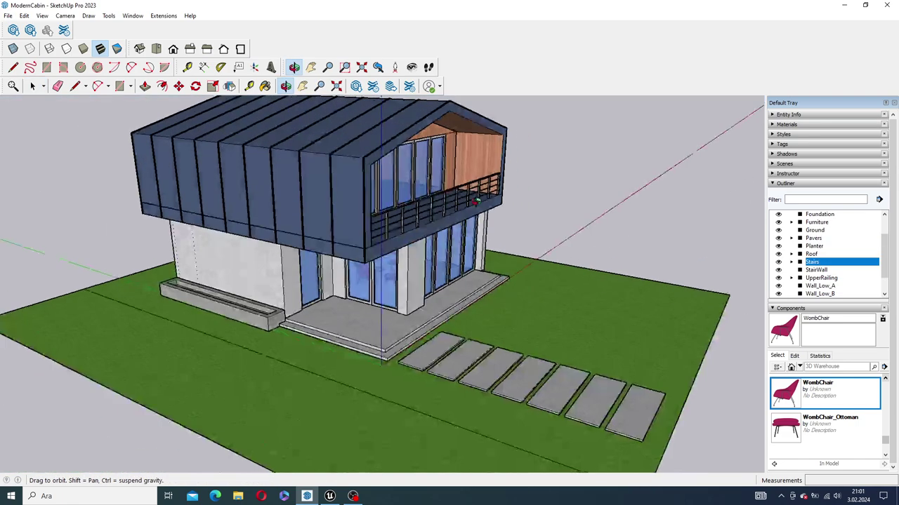
{"action": "middle_click_drag", "start_coordinate": [306, 187], "coordinate": [806, 215]}
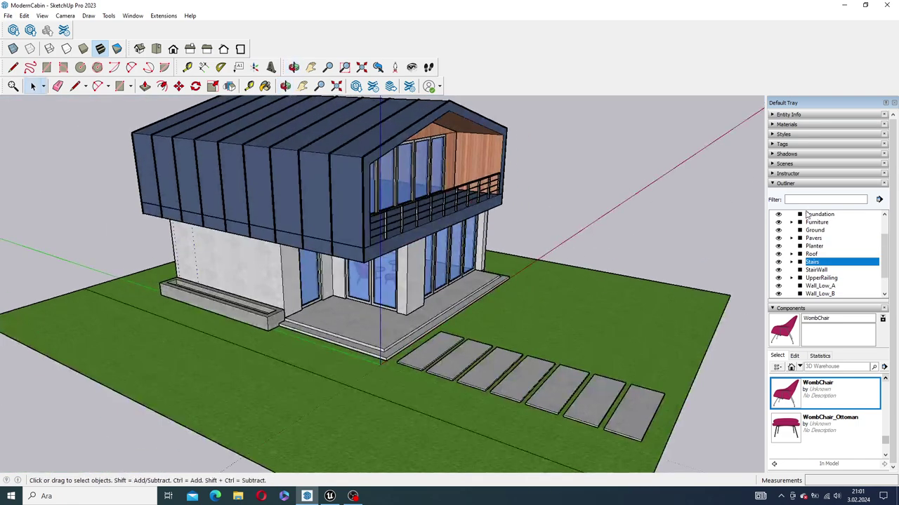
{"action": "left_click", "coordinate": [814, 246]}
{"action": "left_click", "coordinate": [813, 239]}
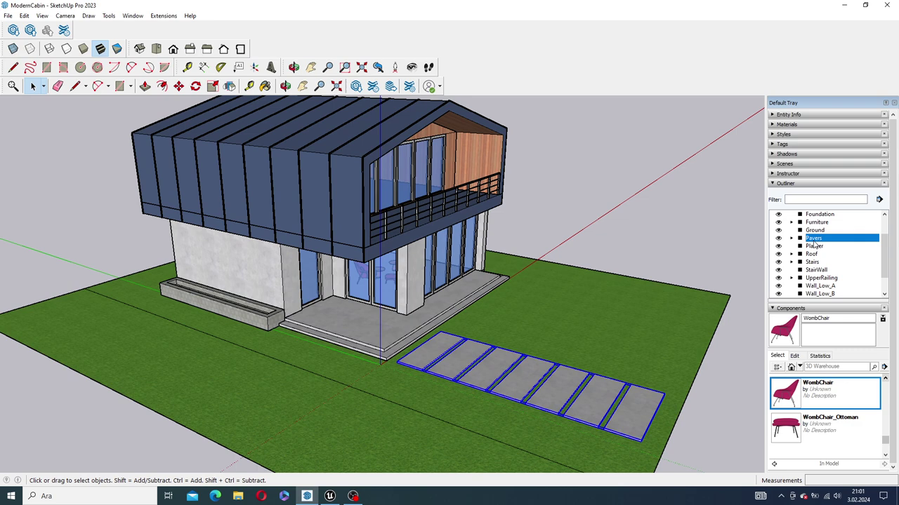
{"action": "left_click", "coordinate": [821, 232]}
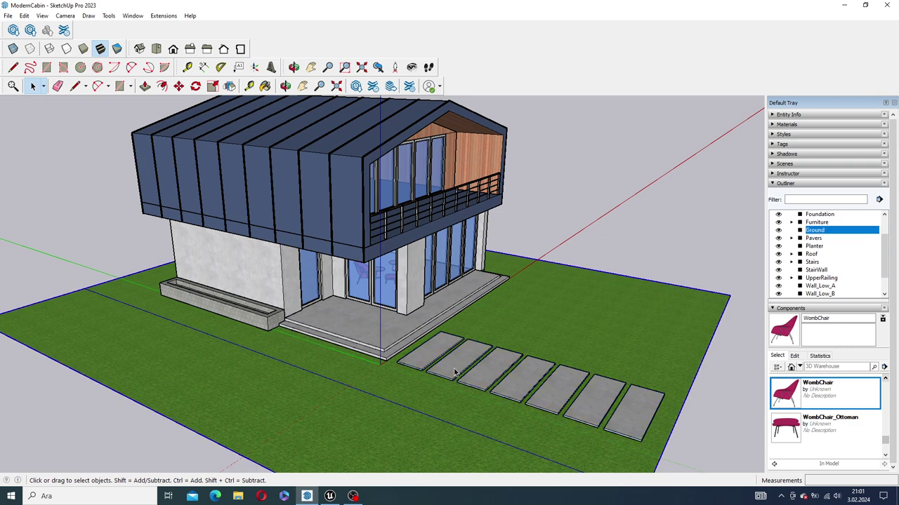
{"action": "left_click", "coordinate": [824, 222]}
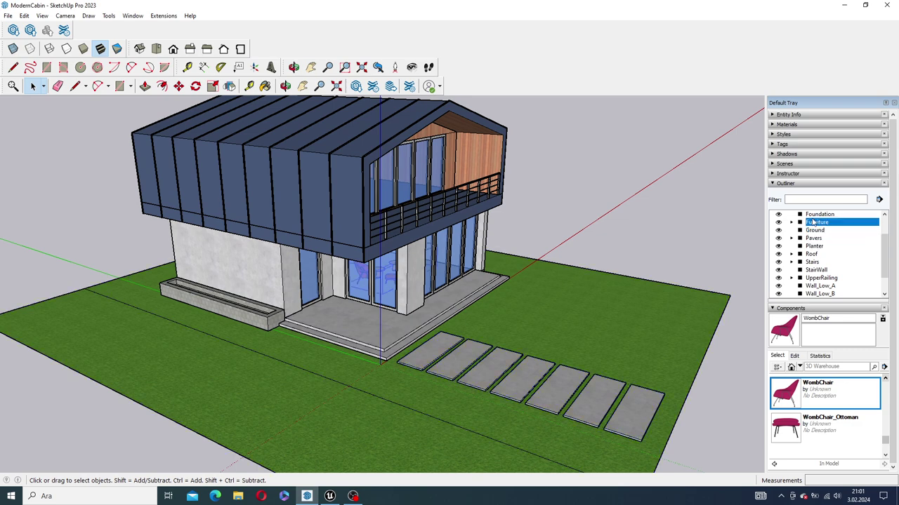
{"action": "left_click", "coordinate": [831, 215]}
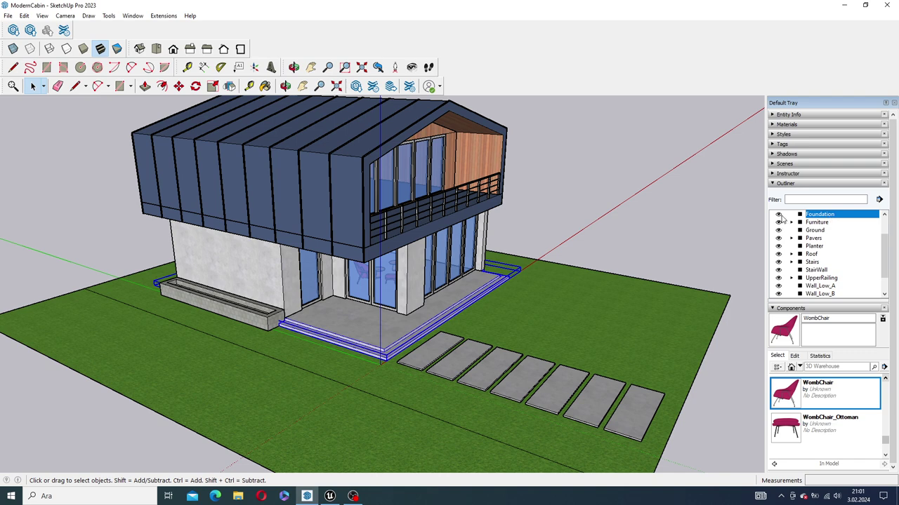
{"action": "left_click", "coordinate": [781, 219]}
Hide and reshow Furniture and Ground, then collapse the Components panel.
{"action": "left_click", "coordinate": [778, 223]}
{"action": "left_click", "coordinate": [778, 222]}
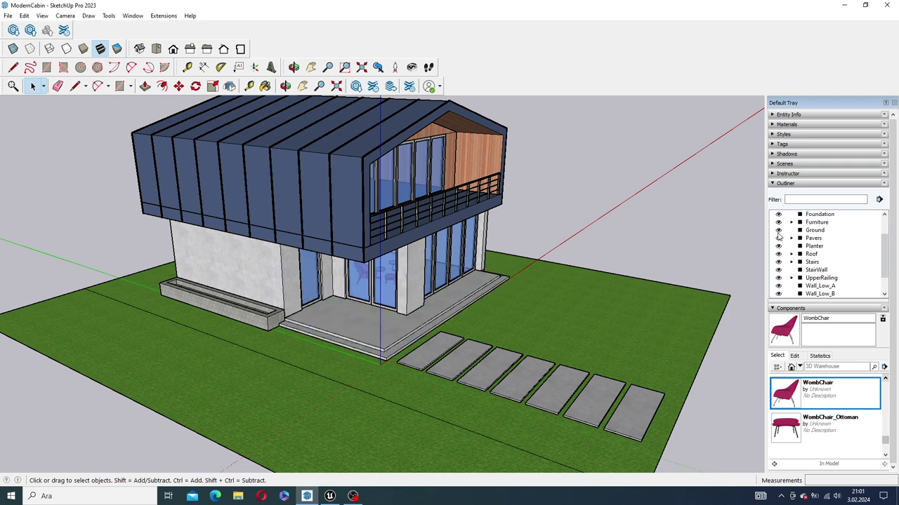
{"action": "left_click", "coordinate": [778, 230]}
{"action": "left_click", "coordinate": [778, 230]}
{"action": "middle_click_drag", "start_coordinate": [588, 245], "coordinate": [502, 251]}
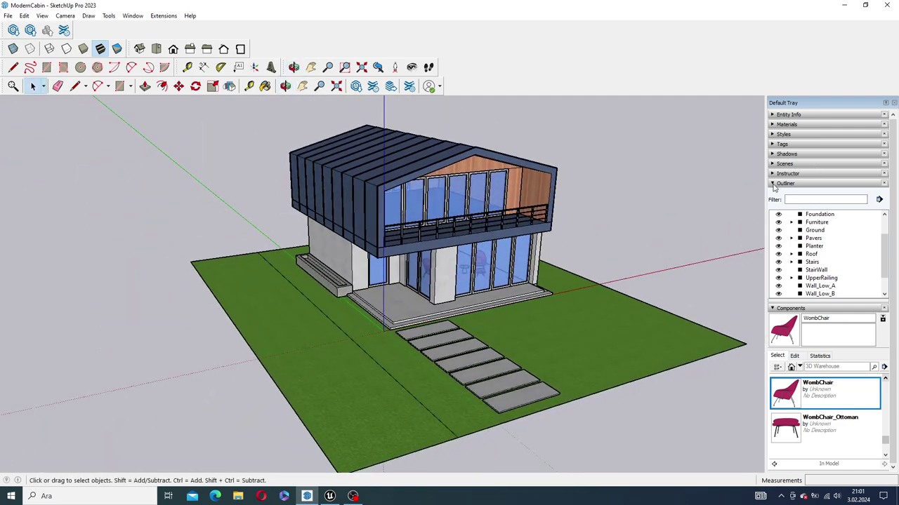
{"action": "scroll", "coordinate": [815, 260], "scroll_direction": "down", "scroll_amount": 1}
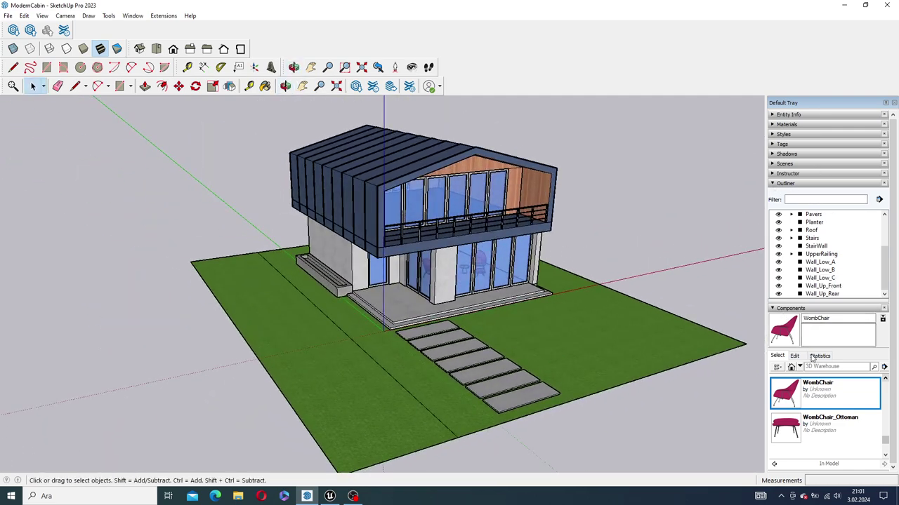
{"action": "left_click", "coordinate": [773, 309]}
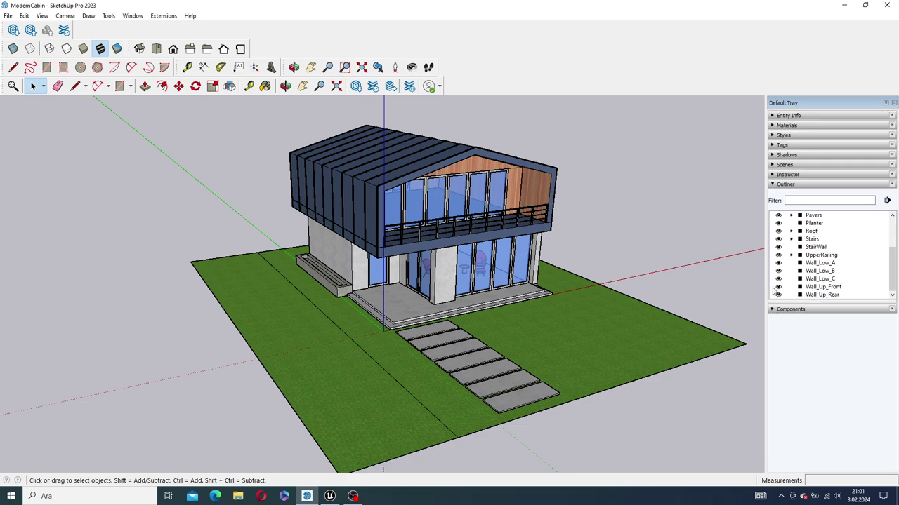
Collapse the Outliner, expand the Materials panel and choose a material library.
{"action": "left_click", "coordinate": [774, 185]}
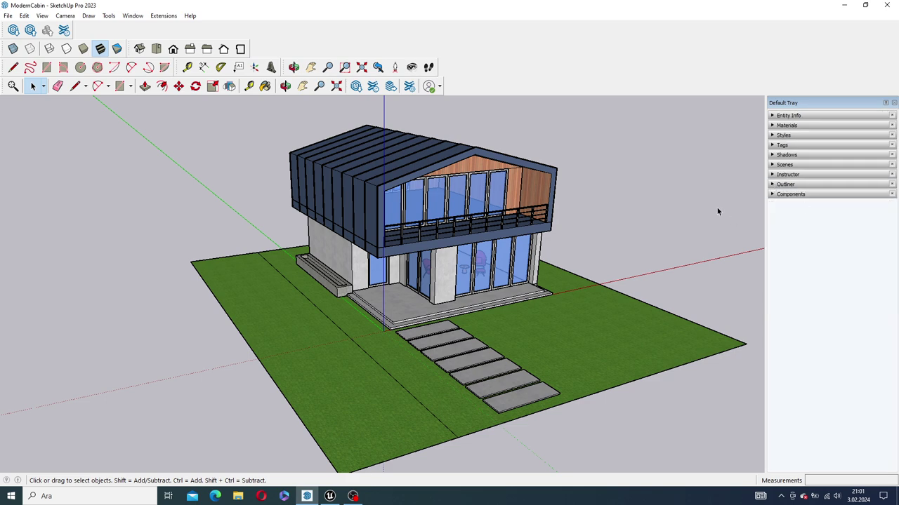
{"action": "left_click", "coordinate": [772, 125]}
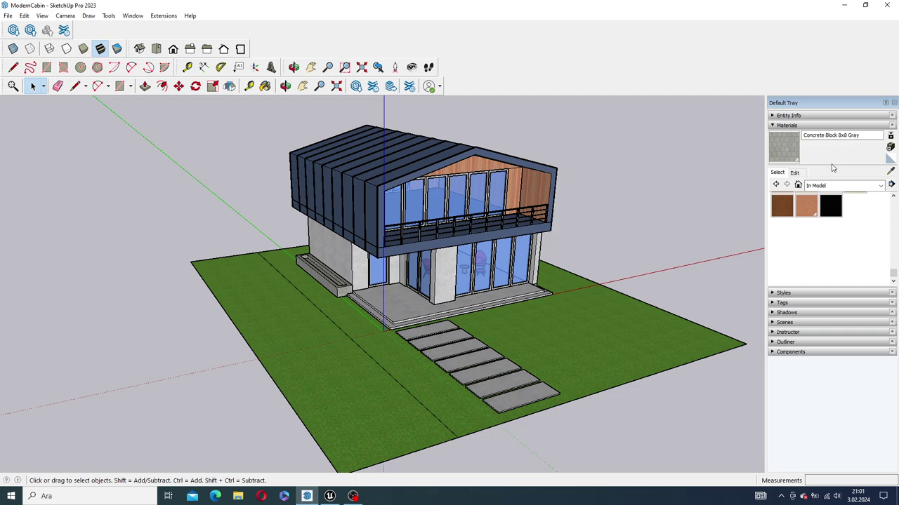
{"action": "left_click", "coordinate": [835, 185]}
{"action": "left_click", "coordinate": [818, 273]}
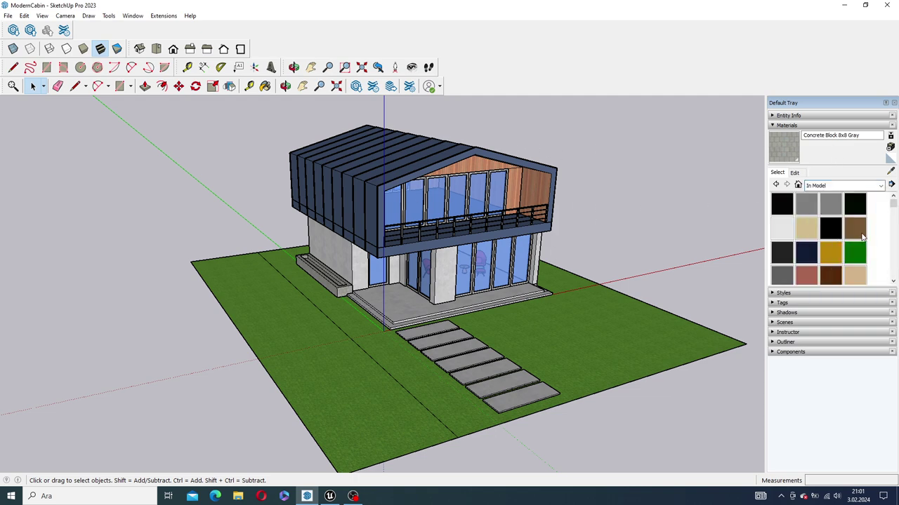
Browse the material swatches and open the Details menu for the collection.
{"action": "scroll", "coordinate": [808, 225], "scroll_direction": "down", "scroll_amount": 3}
{"action": "scroll", "coordinate": [807, 230], "scroll_direction": "down", "scroll_amount": 3}
{"action": "scroll", "coordinate": [807, 232], "scroll_direction": "down", "scroll_amount": 3}
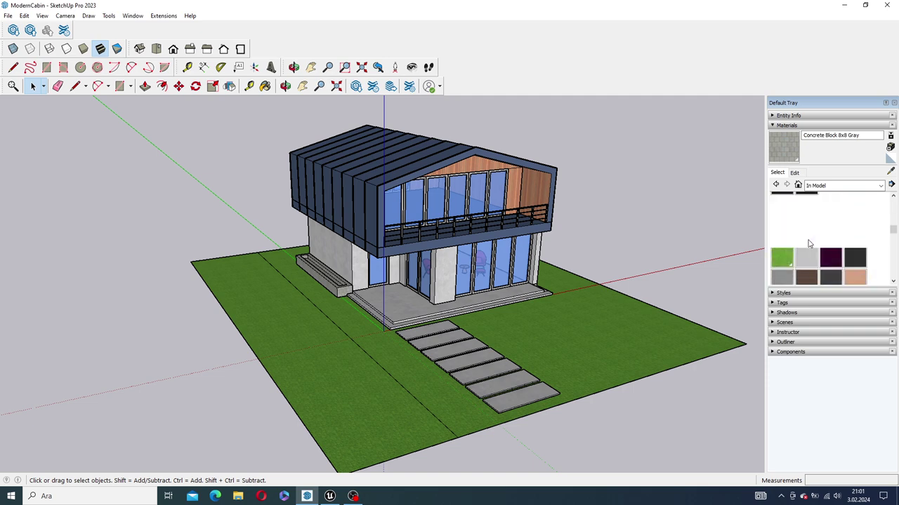
{"action": "scroll", "coordinate": [807, 239], "scroll_direction": "up", "scroll_amount": 10}
{"action": "scroll", "coordinate": [808, 243], "scroll_direction": "down", "scroll_amount": 3}
{"action": "scroll", "coordinate": [809, 243], "scroll_direction": "down", "scroll_amount": 3}
{"action": "scroll", "coordinate": [814, 245], "scroll_direction": "down", "scroll_amount": 3}
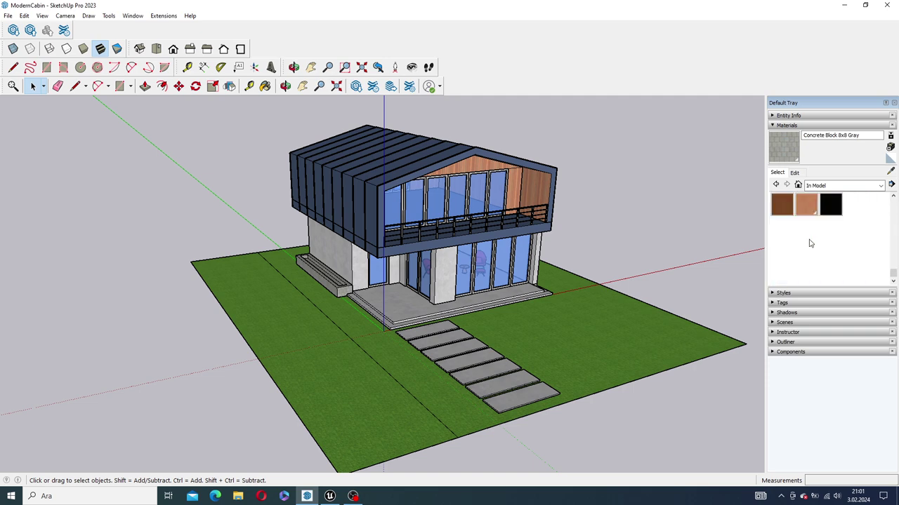
{"action": "scroll", "coordinate": [826, 250], "scroll_direction": "down", "scroll_amount": 3}
{"action": "scroll", "coordinate": [825, 246], "scroll_direction": "up", "scroll_amount": 3}
{"action": "scroll", "coordinate": [826, 248], "scroll_direction": "up", "scroll_amount": 3}
{"action": "scroll", "coordinate": [825, 247], "scroll_direction": "up", "scroll_amount": 3}
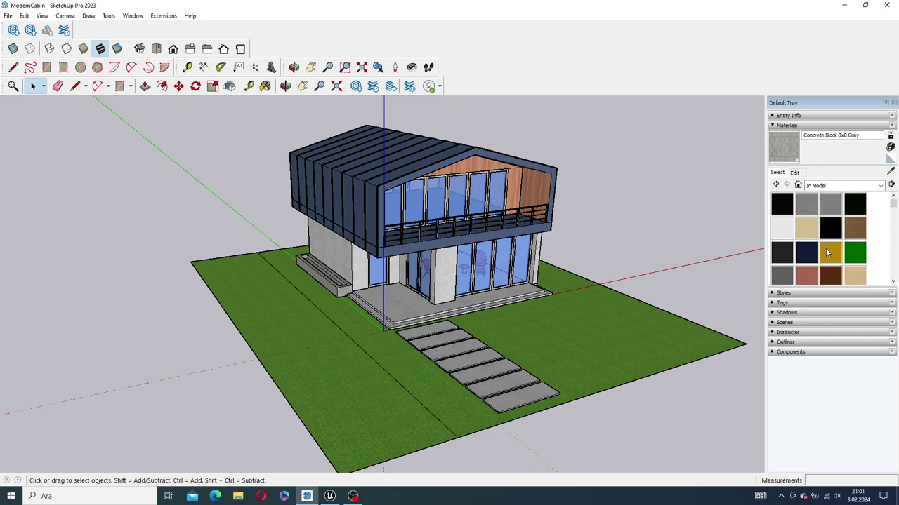
{"action": "left_click", "coordinate": [891, 185]}
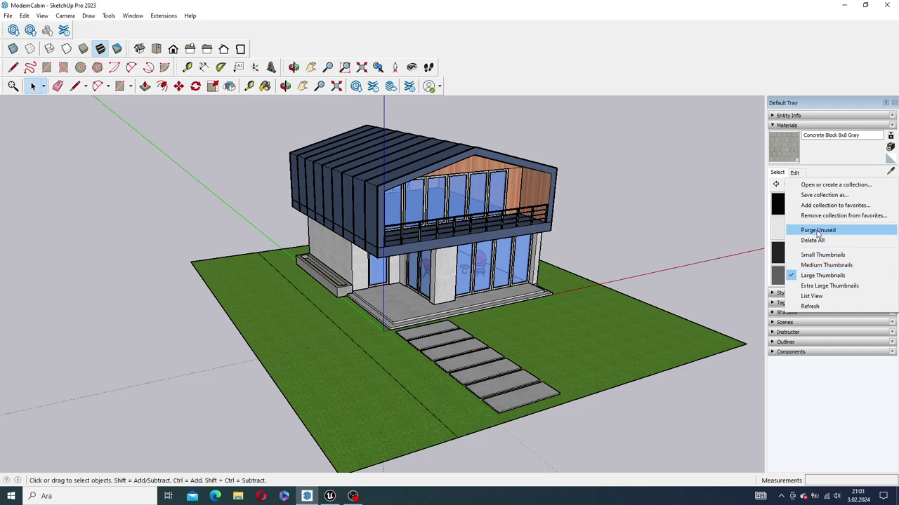
Purge unused materials from the model and pick Grass Dark Green.
{"action": "left_click", "coordinate": [818, 233]}
{"action": "left_click", "coordinate": [879, 205]}
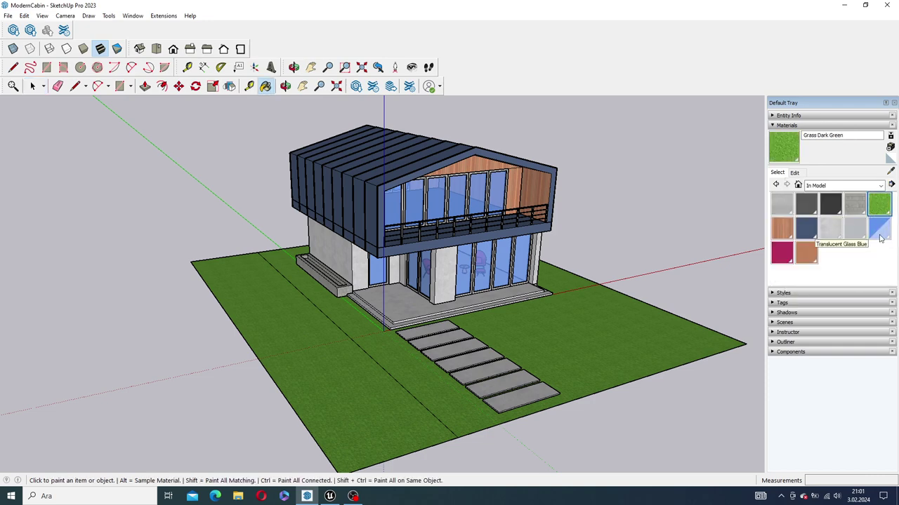
{"action": "left_click", "coordinate": [879, 228]}
{"action": "left_click", "coordinate": [879, 205]}
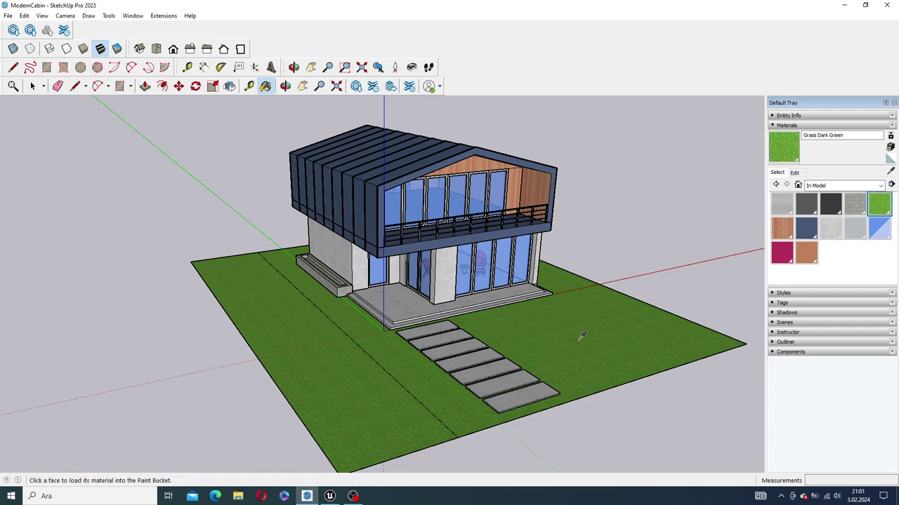
Sample the roof, lawn, wall and blue glass materials, then select the roof group.
{"action": "left_click", "coordinate": [475, 162], "text": "alt"}
{"action": "left_click", "coordinate": [403, 151], "text": "alt"}
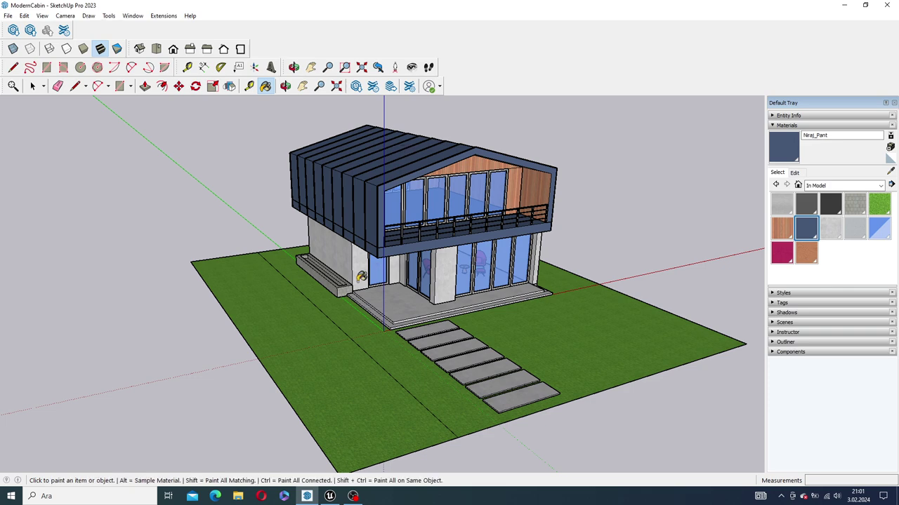
{"action": "left_click", "coordinate": [315, 323], "text": "alt"}
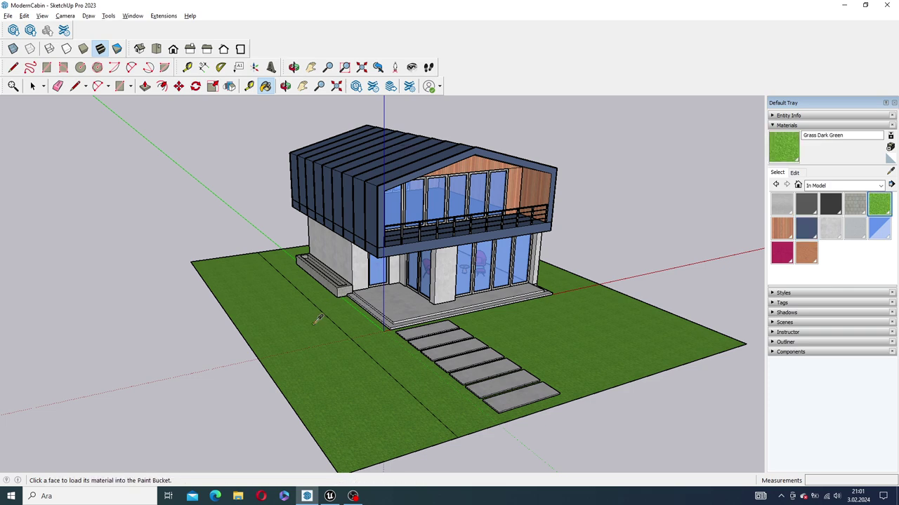
{"action": "left_click", "coordinate": [333, 265], "text": "alt"}
{"action": "left_click", "coordinate": [483, 264], "text": "alt"}
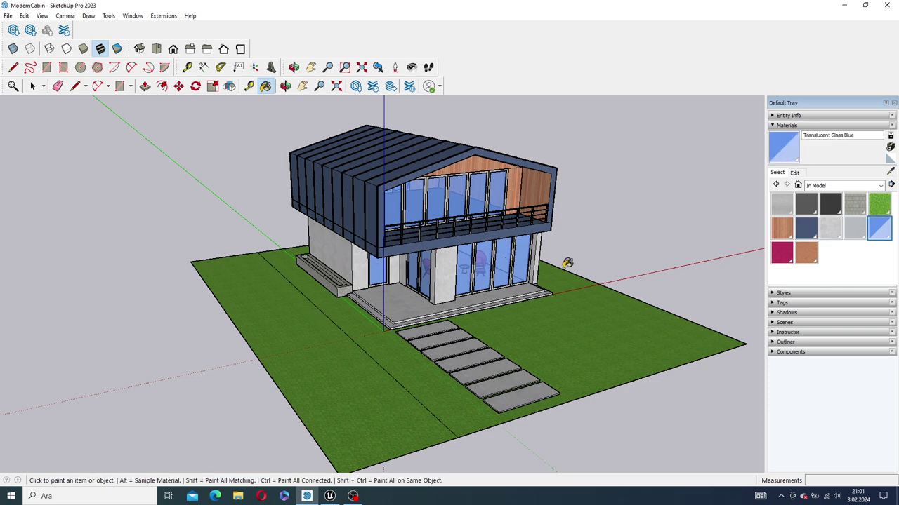
{"action": "scroll", "coordinate": [458, 164], "scroll_direction": "up", "scroll_amount": 2}
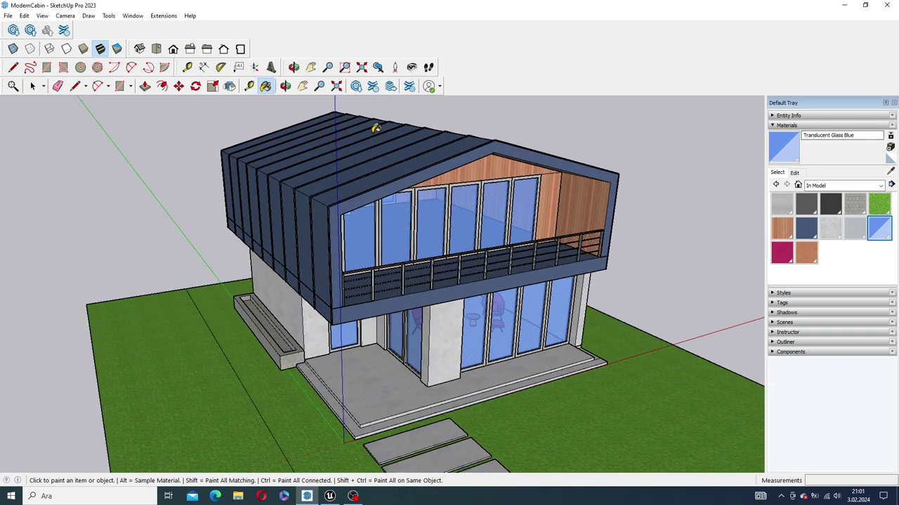
{"action": "left_click", "coordinate": [33, 86]}
{"action": "left_click", "coordinate": [413, 172]}
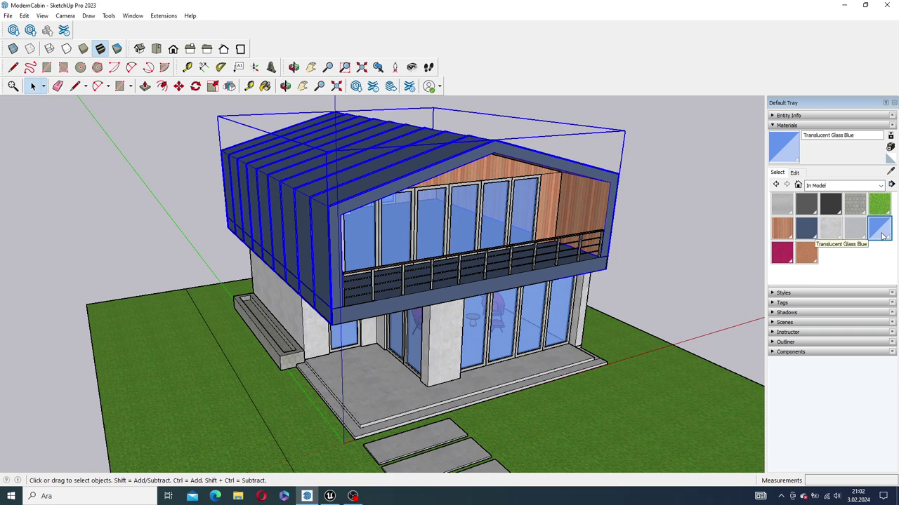
Sample the roof fascia's dark blue material with the Paint Bucket.
{"action": "left_click", "coordinate": [794, 174]}
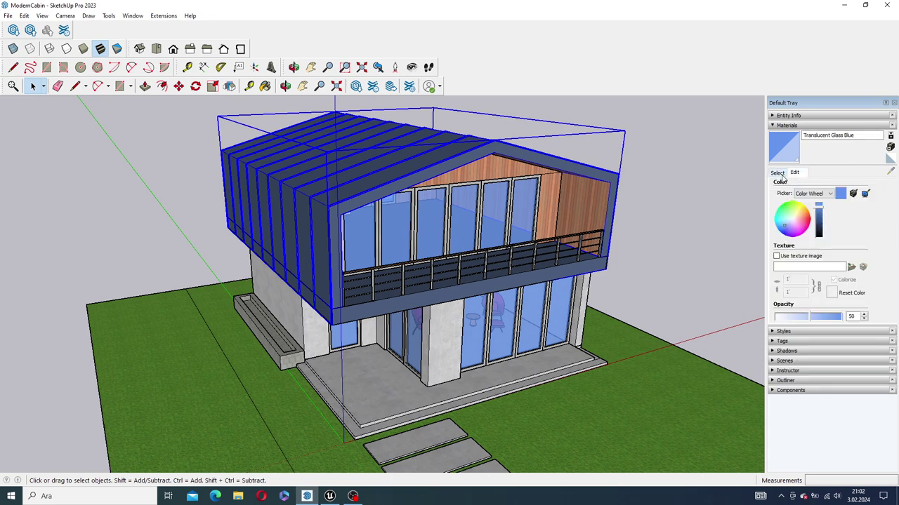
{"action": "left_click", "coordinate": [777, 172]}
{"action": "middle_click_drag", "start_coordinate": [531, 159], "coordinate": [641, 168]}
{"action": "left_click", "coordinate": [601, 164]}
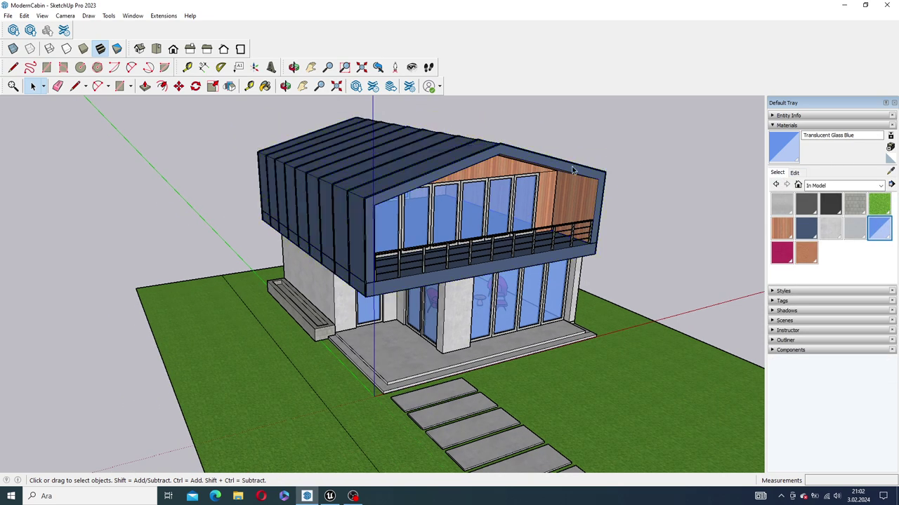
{"action": "key", "text": "b"}
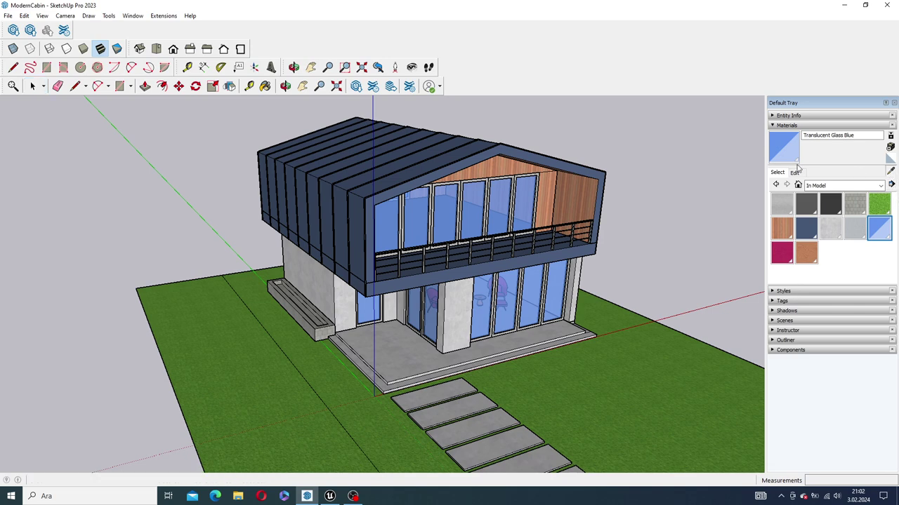
{"action": "left_click", "coordinate": [560, 160], "text": "alt"}
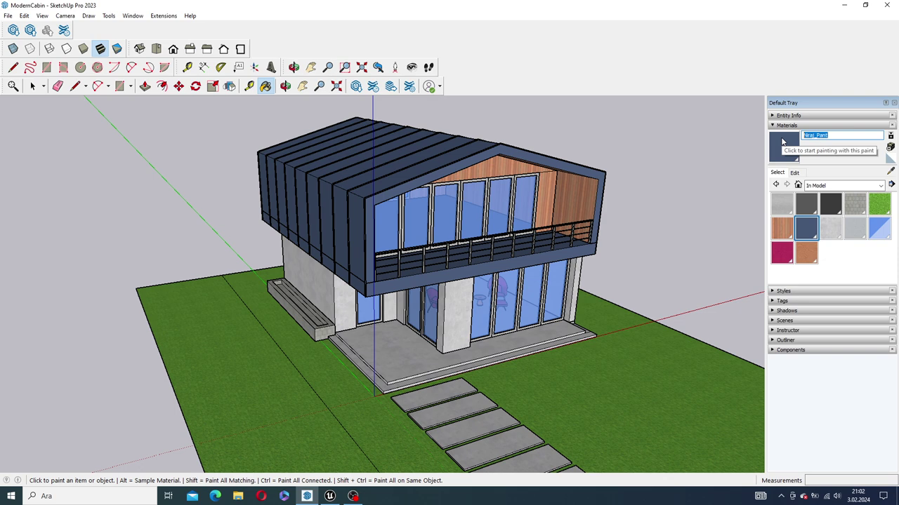
Name the material Roof_Texture, then orbit out to view the whole cabin.
{"action": "type", "text": "Roof_Texture"}
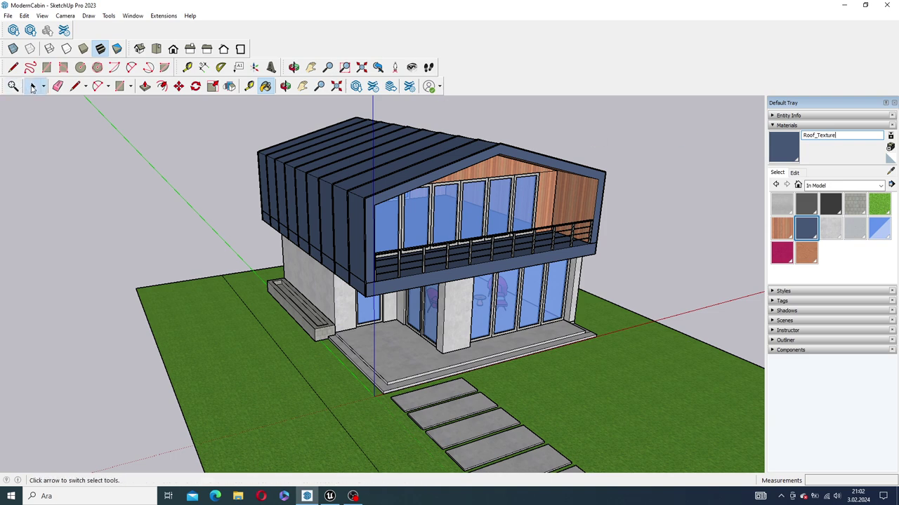
{"action": "left_click", "coordinate": [33, 87]}
{"action": "left_click", "coordinate": [405, 166]}
{"action": "left_click", "coordinate": [546, 202]}
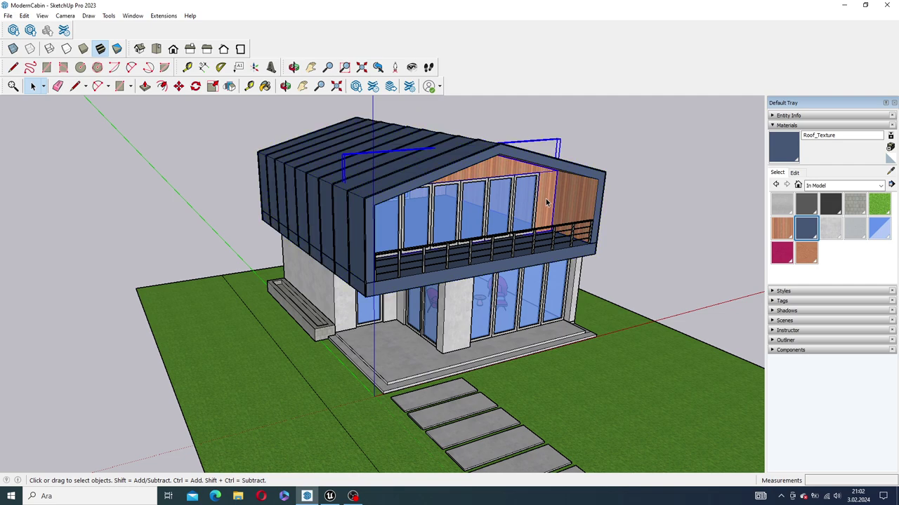
{"action": "scroll", "coordinate": [687, 221], "scroll_direction": "down", "scroll_amount": 3}
{"action": "scroll", "coordinate": [688, 221], "scroll_direction": "down", "scroll_amount": 3}
{"action": "mouse_move", "coordinate": [688, 222]}
{"action": "middle_mouse_down"}
{"action": "mouse_move", "coordinate": [411, 244]}
{"action": "mouse_move", "coordinate": [423, 319]}
{"action": "middle_mouse_up"}
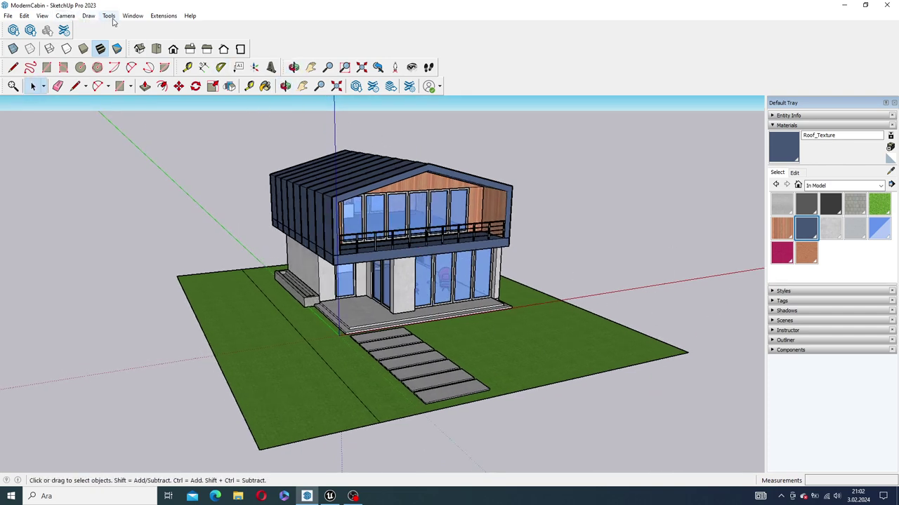
Search the Extension Warehouse for 'sketchuv' and open the SketchUV extension page.
{"action": "left_click", "coordinate": [155, 17]}
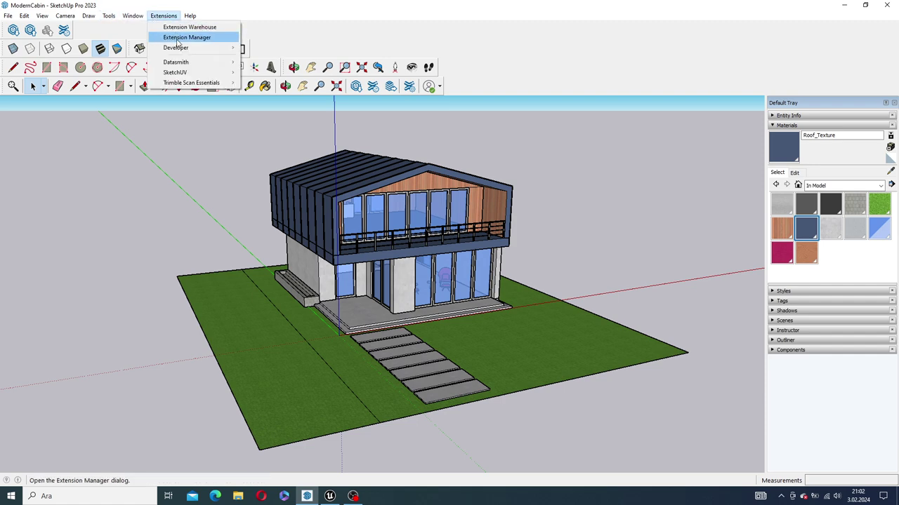
{"action": "left_click", "coordinate": [175, 27]}
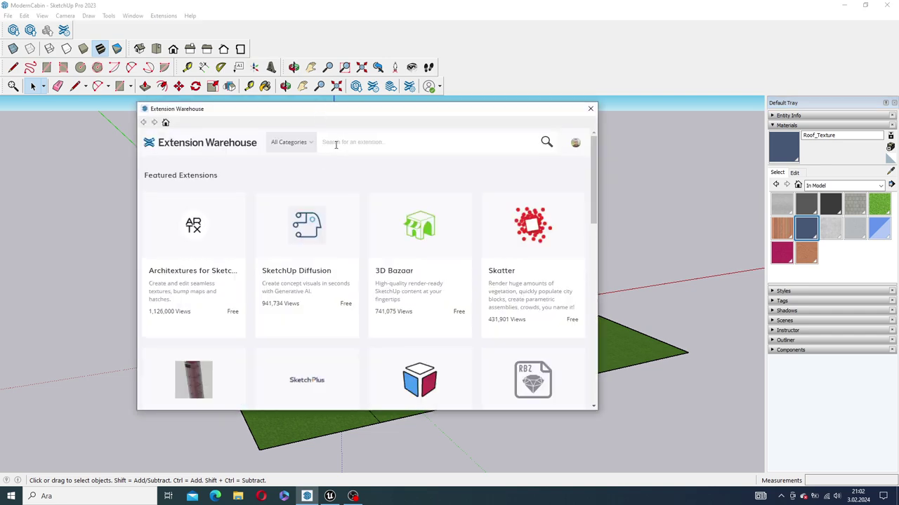
{"action": "left_click", "coordinate": [339, 143]}
{"action": "type", "text": "sketchu"}
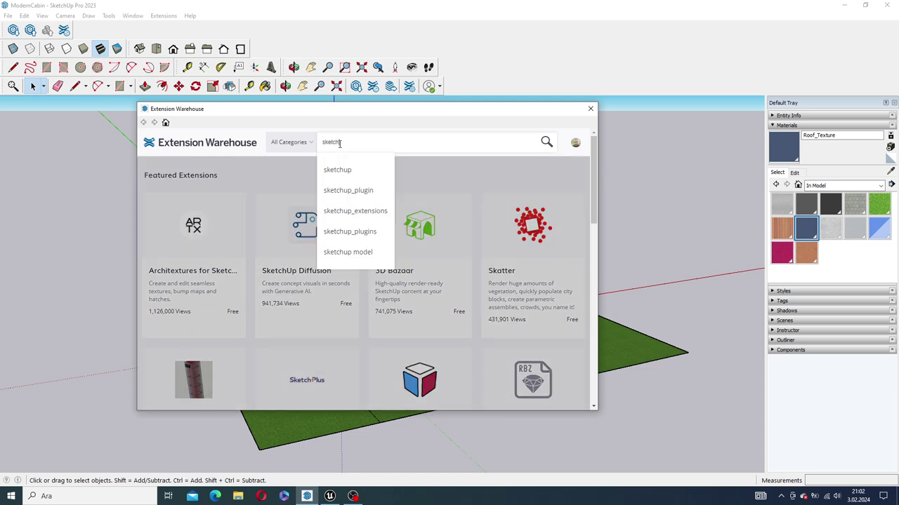
{"action": "type", "text": "v"}
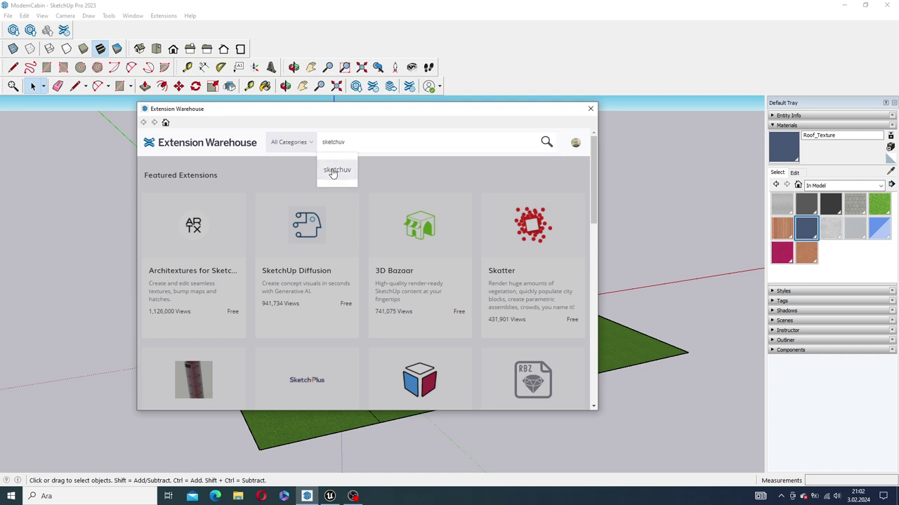
{"action": "key", "text": "Return"}
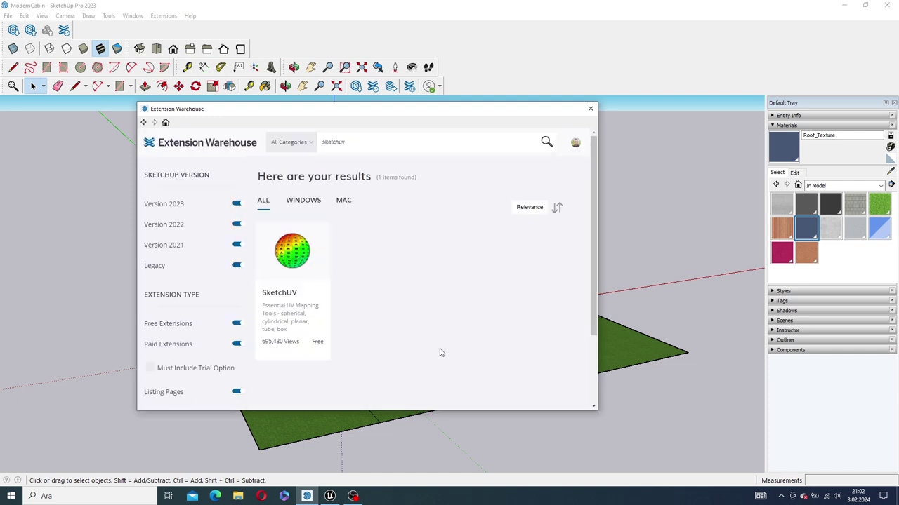
{"action": "left_click", "coordinate": [276, 240]}
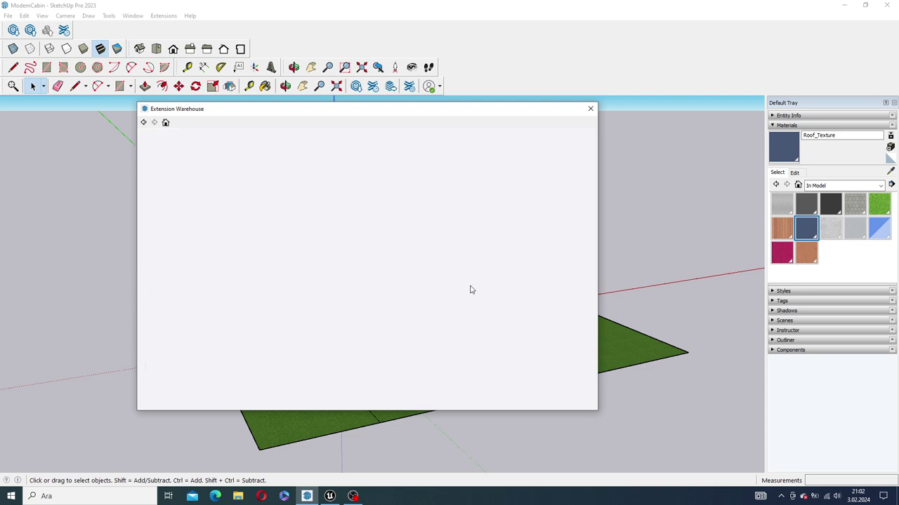
{"action": "scroll", "coordinate": [470, 289], "scroll_direction": "down", "scroll_amount": 2}
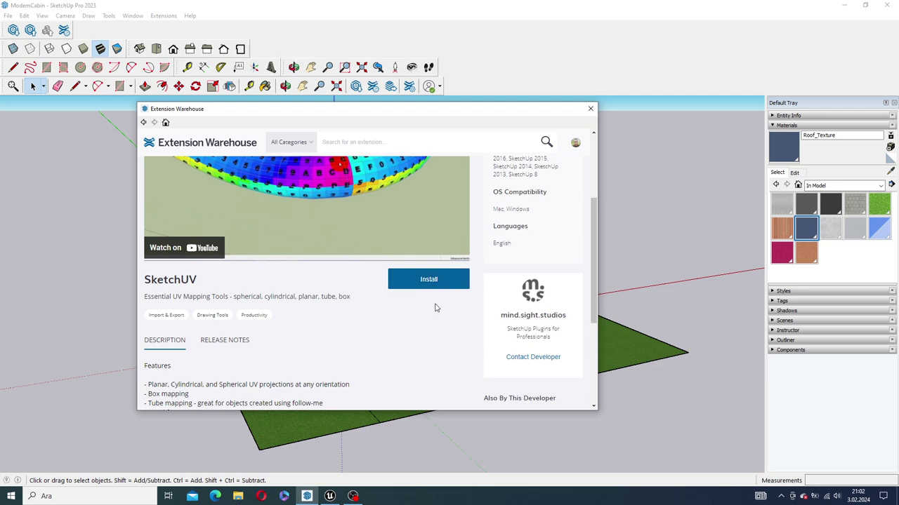
{"action": "left_click", "coordinate": [418, 290]}
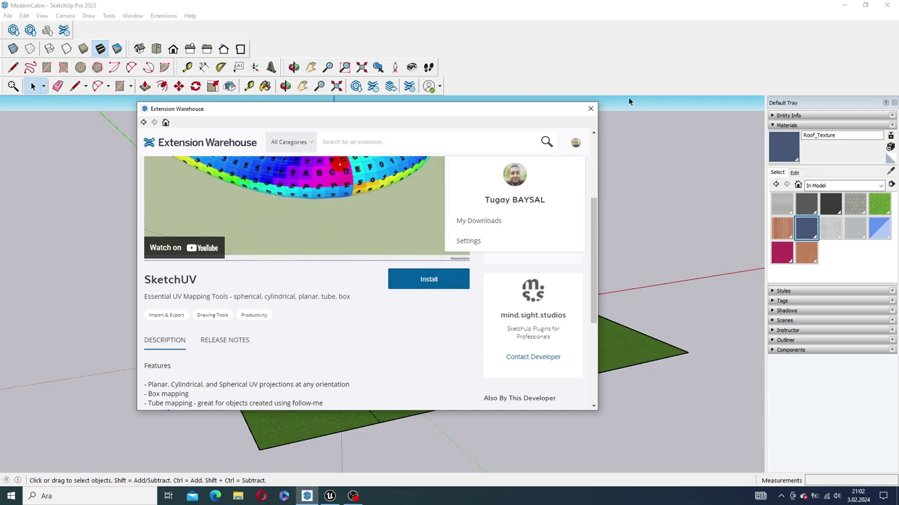
Close the Extension Warehouse window and show the SketchUV toolbar.
{"action": "left_click", "coordinate": [590, 110]}
{"action": "right_click", "coordinate": [495, 51]}
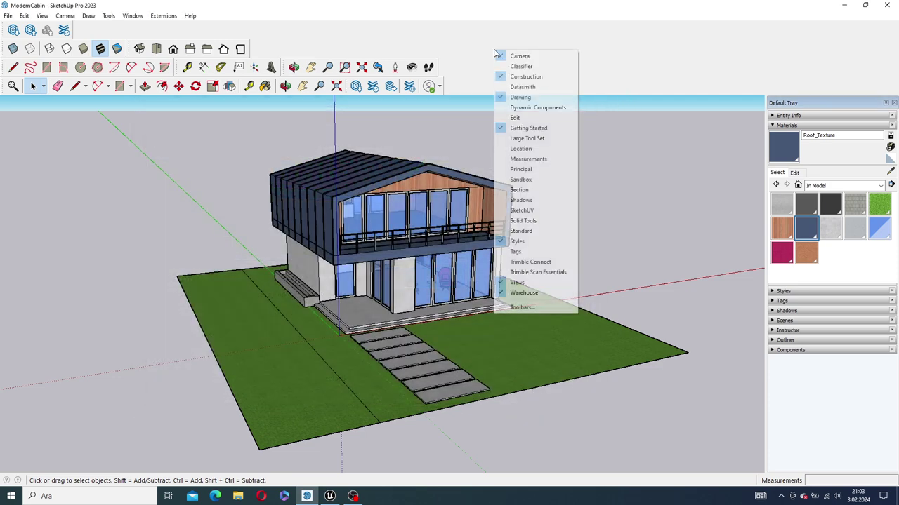
{"action": "left_click", "coordinate": [528, 210]}
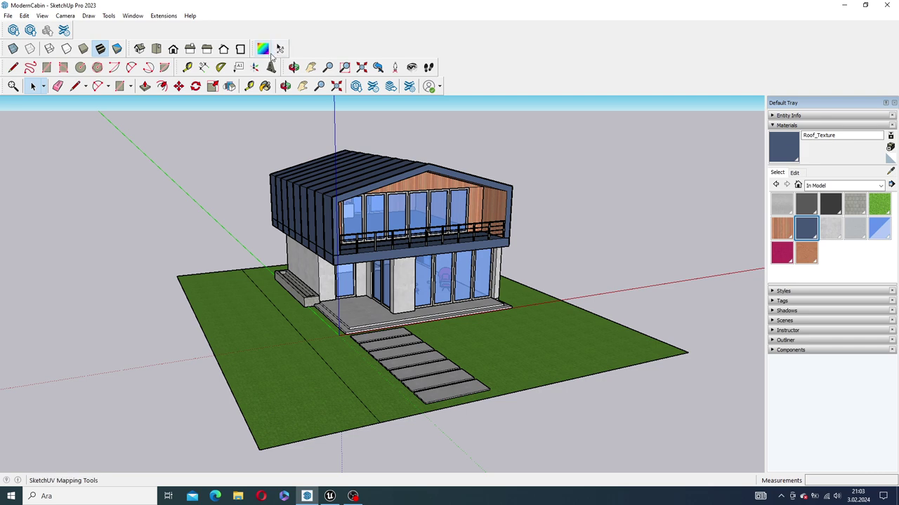
Place the WombChair from the In Model components on the lawn before the porch, then deselect it.
{"action": "scroll", "coordinate": [545, 249], "scroll_direction": "up", "scroll_amount": 2}
{"action": "middle_click_drag", "start_coordinate": [545, 267], "coordinate": [837, 364]}
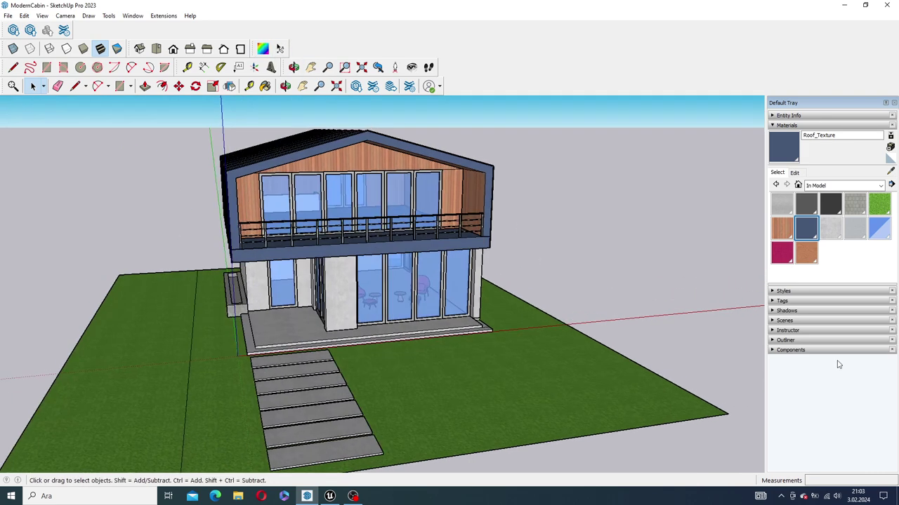
{"action": "left_click", "coordinate": [773, 350]}
{"action": "scroll", "coordinate": [833, 415], "scroll_direction": "down", "scroll_amount": 1}
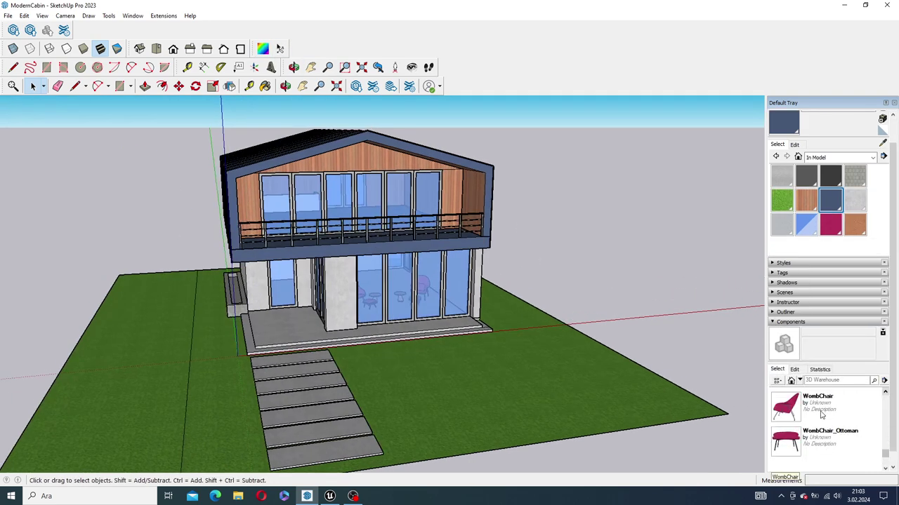
{"action": "left_click", "coordinate": [830, 414]}
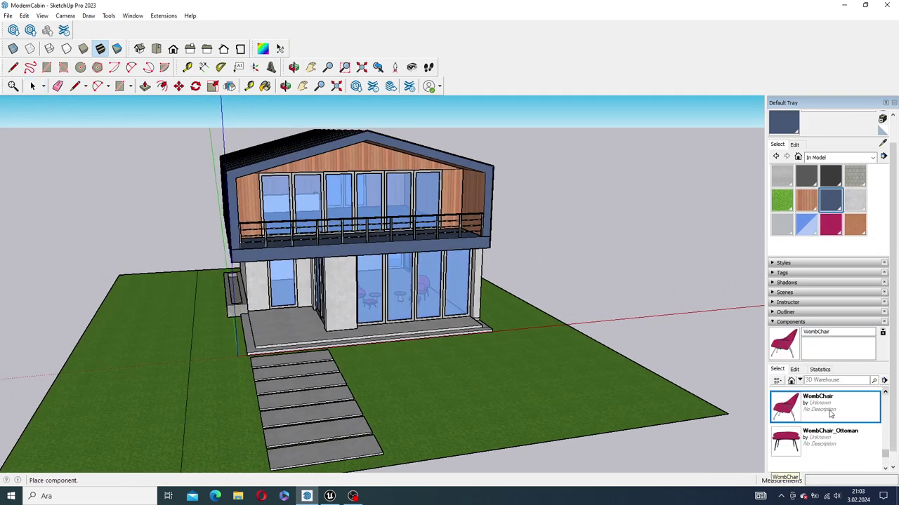
{"action": "left_click", "coordinate": [435, 379]}
{"action": "scroll", "coordinate": [435, 376], "scroll_direction": "up", "scroll_amount": 3}
{"action": "scroll", "coordinate": [464, 398], "scroll_direction": "up", "scroll_amount": 3}
{"action": "middle_click_drag", "start_coordinate": [479, 365], "coordinate": [422, 371]}
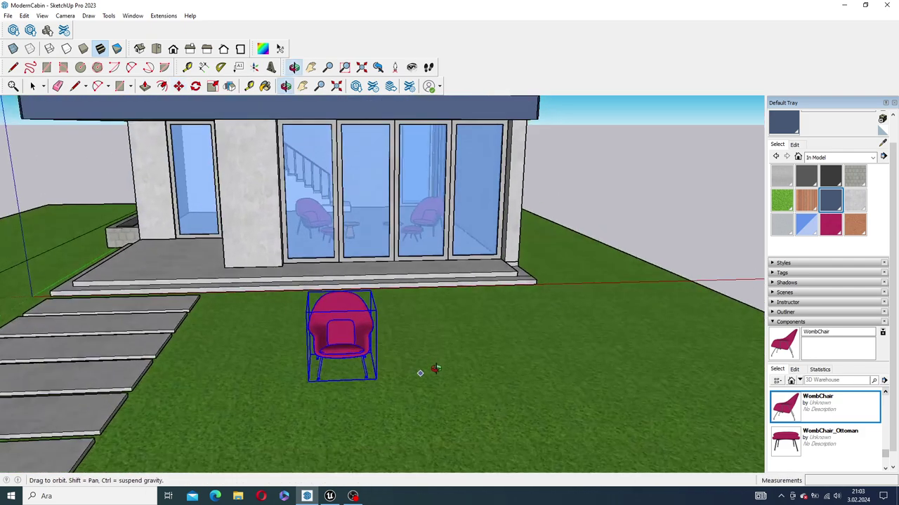
{"action": "scroll", "coordinate": [418, 357], "scroll_direction": "up", "scroll_amount": 2}
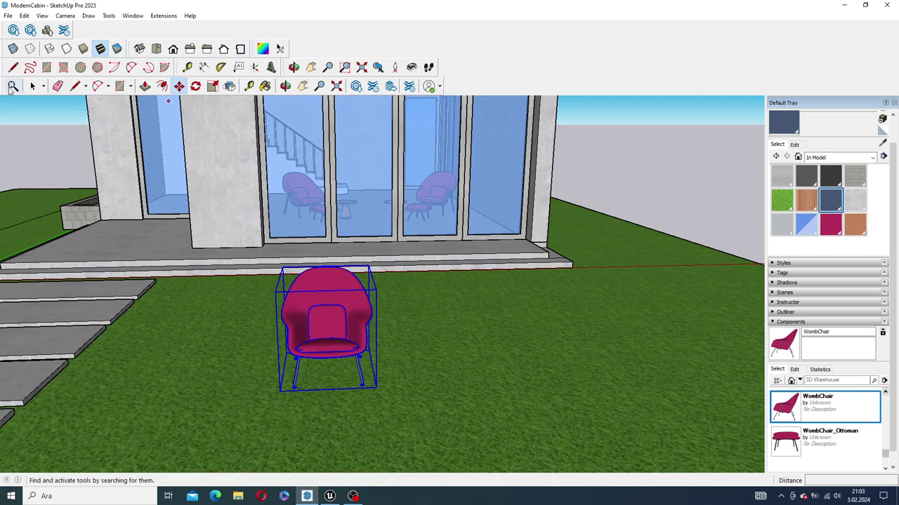
{"action": "left_click", "coordinate": [32, 85]}
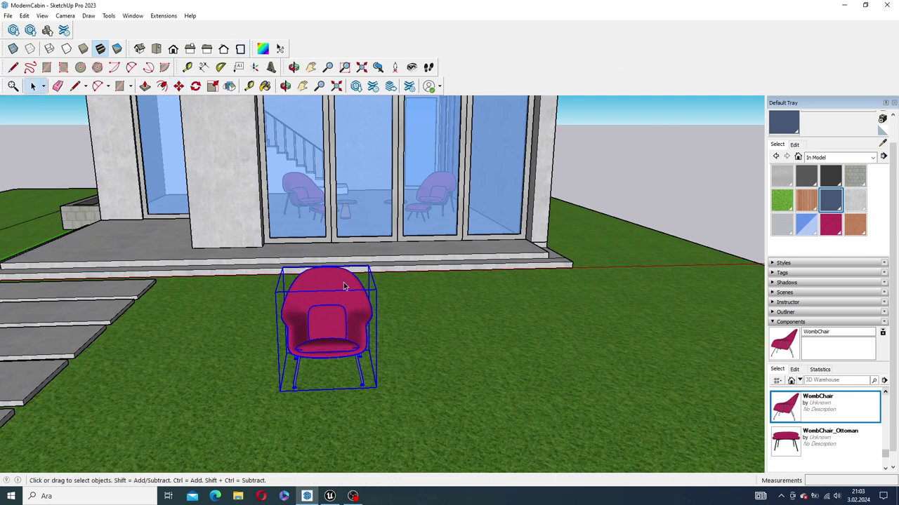
{"action": "left_click", "coordinate": [747, 150]}
Explode the placed WombChair into loose geometry and zoom in on it.
{"action": "left_click", "coordinate": [344, 316]}
{"action": "right_click", "coordinate": [338, 305]}
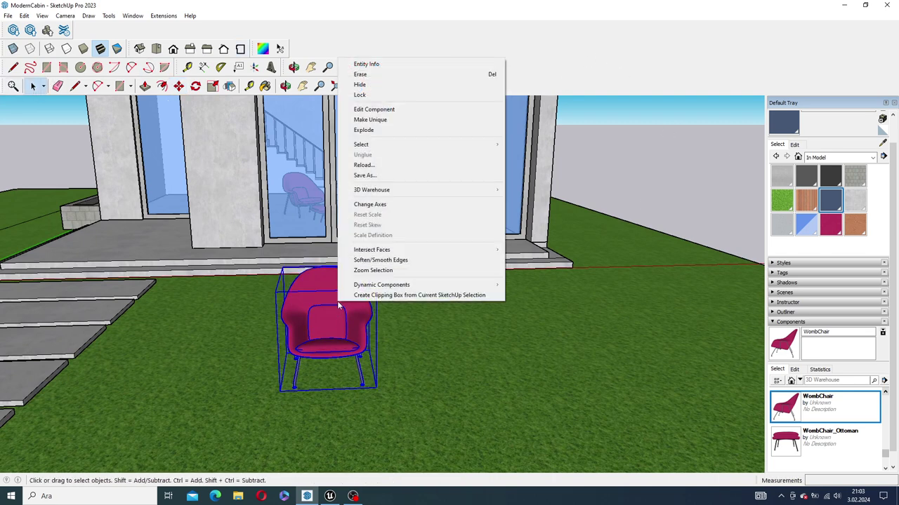
{"action": "left_click", "coordinate": [391, 130]}
{"action": "scroll", "coordinate": [325, 347], "scroll_direction": "up", "scroll_amount": 1}
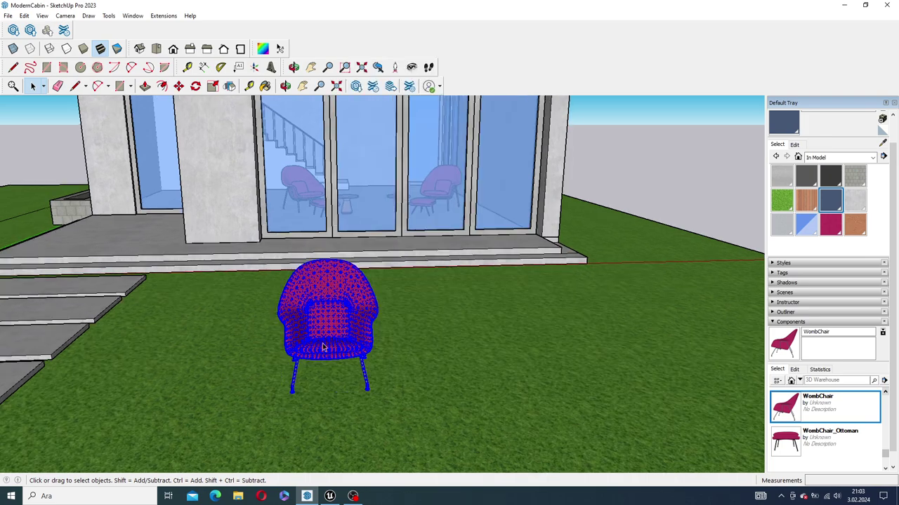
{"action": "left_click", "coordinate": [381, 330]}
{"action": "scroll", "coordinate": [380, 316], "scroll_direction": "up", "scroll_amount": 2}
{"action": "scroll", "coordinate": [321, 306], "scroll_direction": "up", "scroll_amount": 2}
{"action": "scroll", "coordinate": [338, 305], "scroll_direction": "down", "scroll_amount": 2}
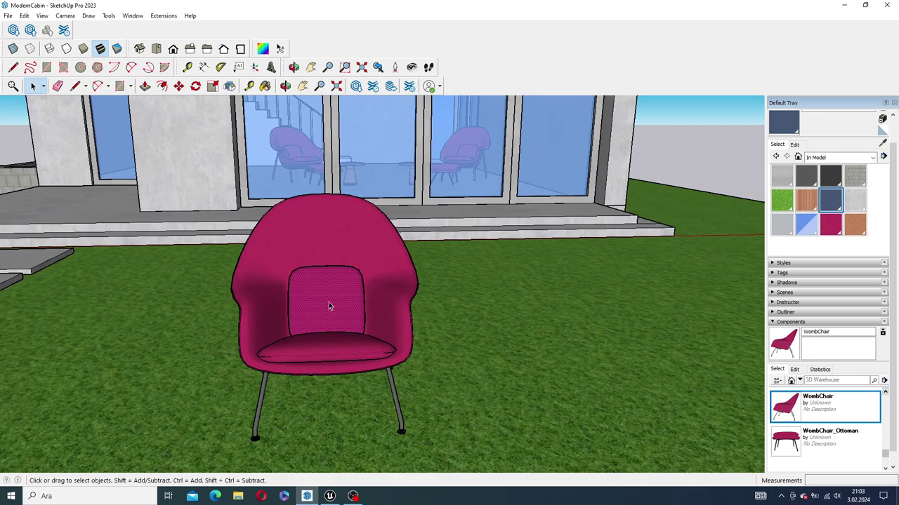
{"action": "scroll", "coordinate": [324, 302], "scroll_direction": "up", "scroll_amount": 2}
{"action": "scroll", "coordinate": [322, 297], "scroll_direction": "up", "scroll_amount": 1}
{"action": "scroll", "coordinate": [323, 309], "scroll_direction": "up", "scroll_amount": 1}
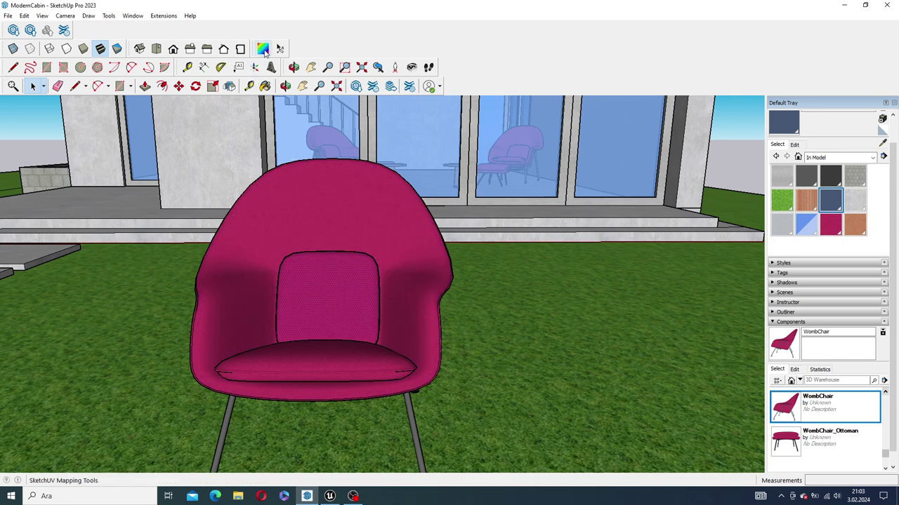
Paint the back cushion, outer shell and seat cushion with Concrete Block 8x8 Gray.
{"action": "left_click", "coordinate": [857, 177]}
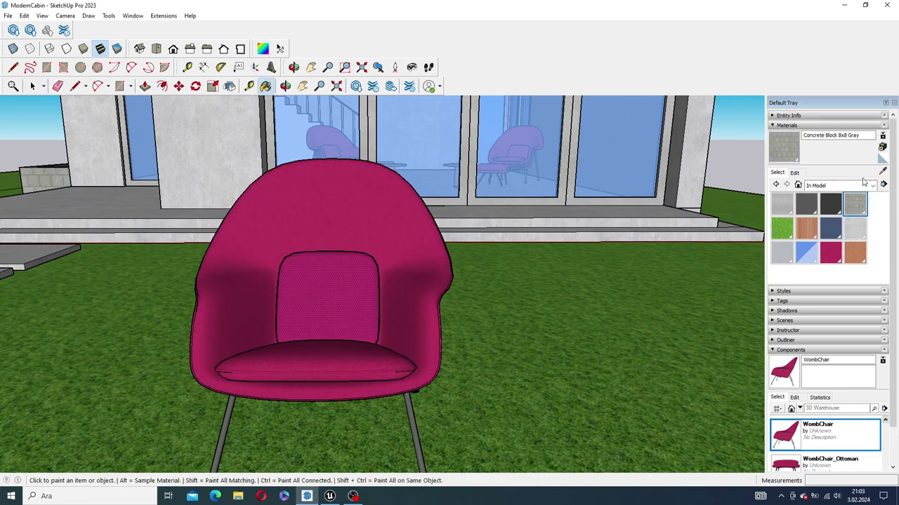
{"action": "left_click", "coordinate": [304, 300]}
{"action": "scroll", "coordinate": [330, 289], "scroll_direction": "up", "scroll_amount": 2}
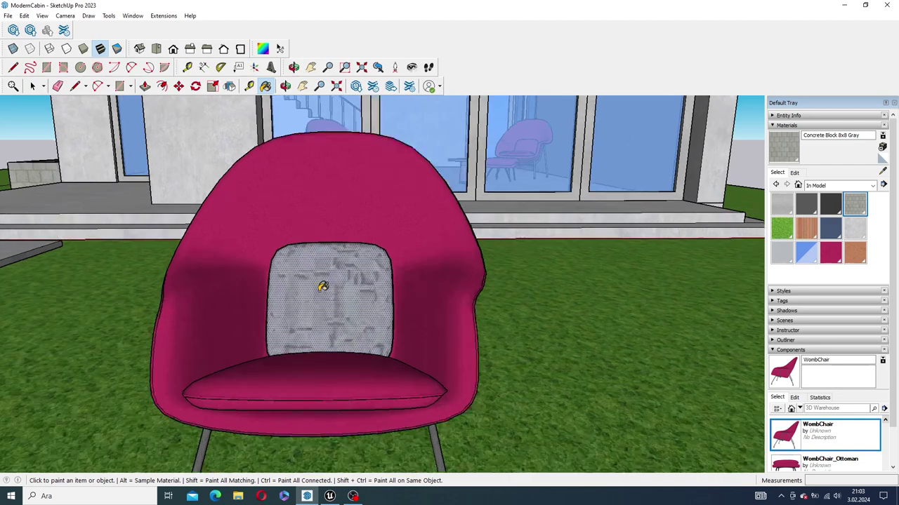
{"action": "left_click", "coordinate": [383, 201]}
{"action": "left_click", "coordinate": [337, 383]}
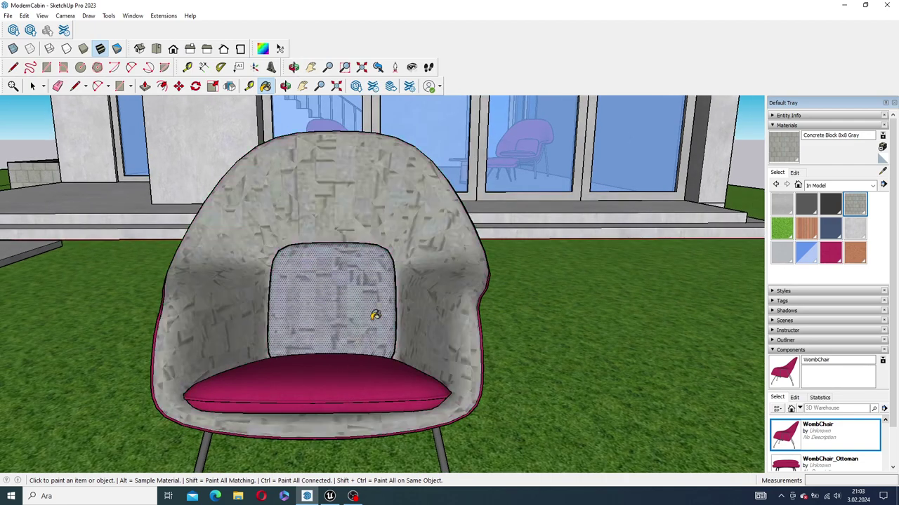
{"action": "scroll", "coordinate": [315, 285], "scroll_direction": "up", "scroll_amount": 2}
{"action": "scroll", "coordinate": [316, 285], "scroll_direction": "down", "scroll_amount": 3}
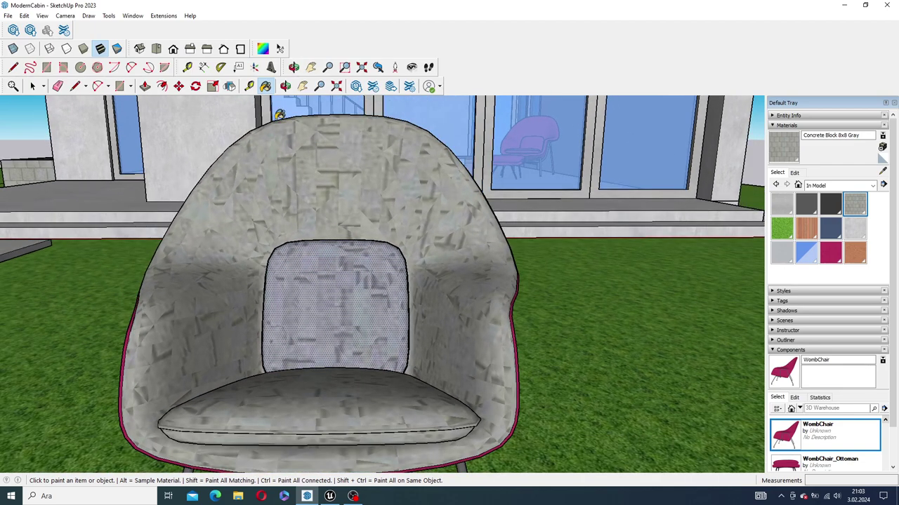
Remap the back cushion's texture into regular blocks with SketchUV cylindrical mapping.
{"action": "left_click", "coordinate": [263, 50]}
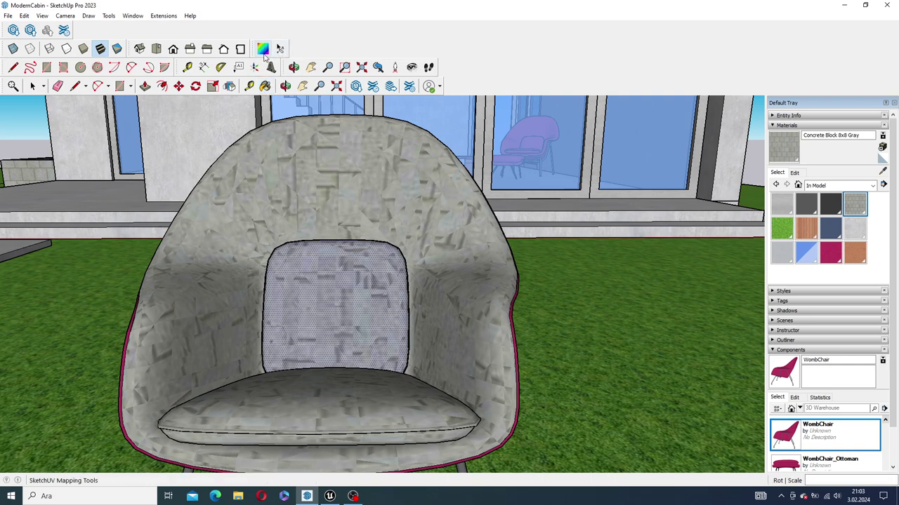
{"action": "right_click", "coordinate": [334, 306]}
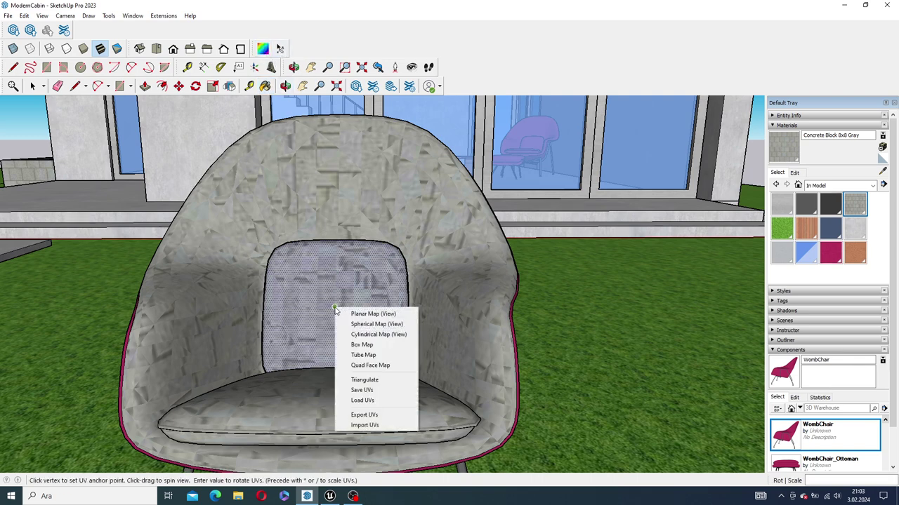
{"action": "left_click", "coordinate": [351, 313]}
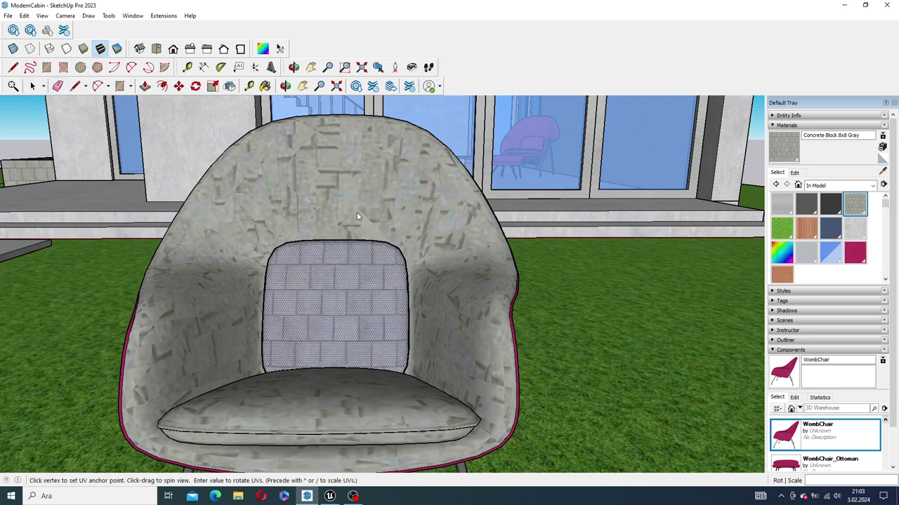
{"action": "right_click", "coordinate": [339, 149]}
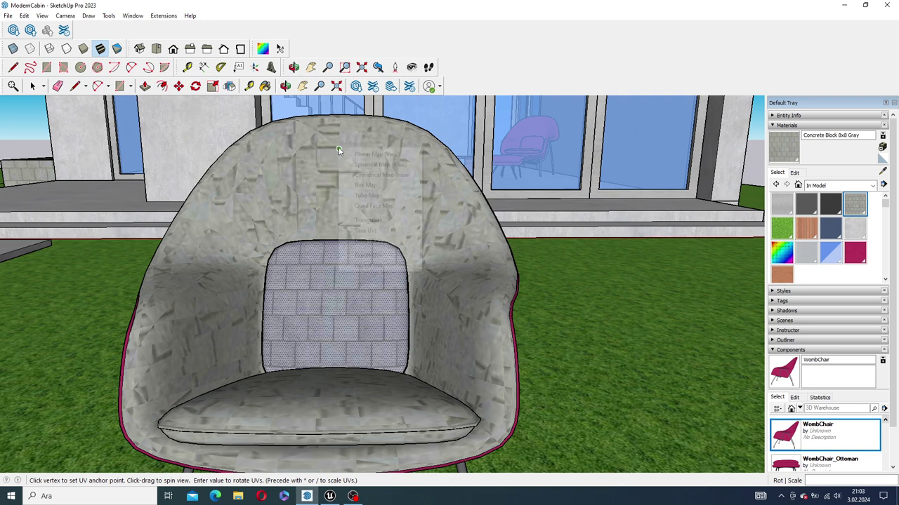
{"action": "left_click", "coordinate": [374, 175]}
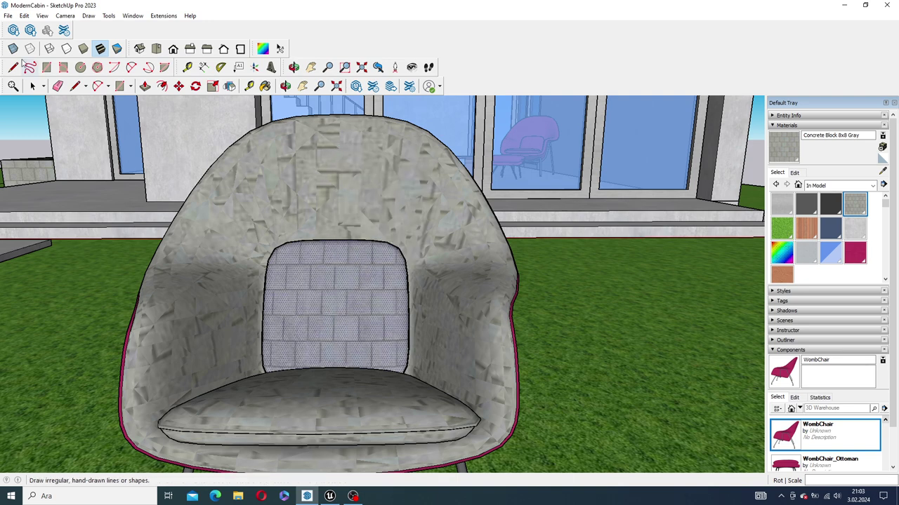
{"action": "left_click", "coordinate": [33, 86]}
Wrap the chair shell's concrete texture cylindrically into brick rows with SketchUV.
{"action": "left_click", "coordinate": [389, 172]}
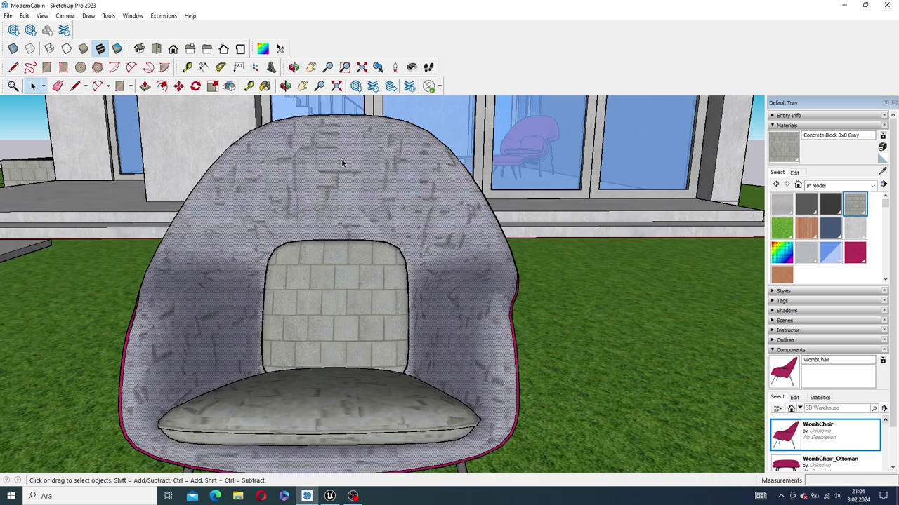
{"action": "left_click", "coordinate": [263, 48]}
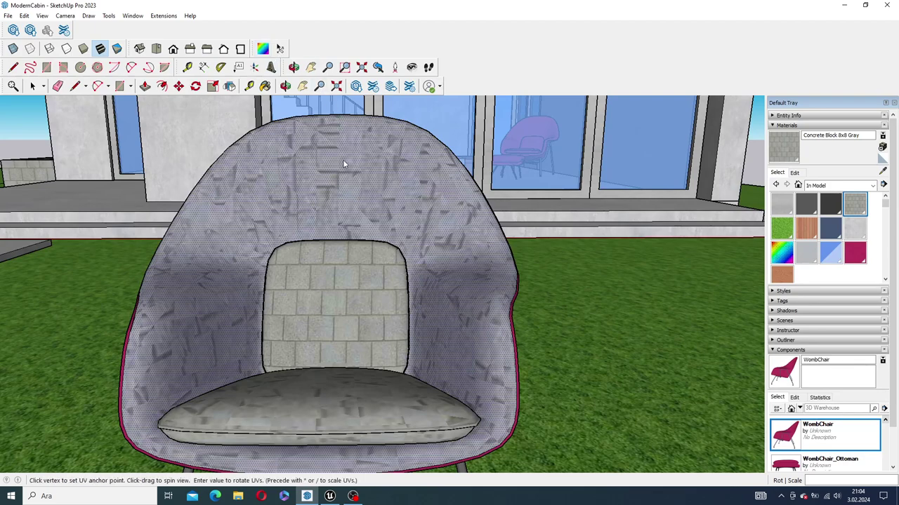
{"action": "right_click", "coordinate": [396, 158]}
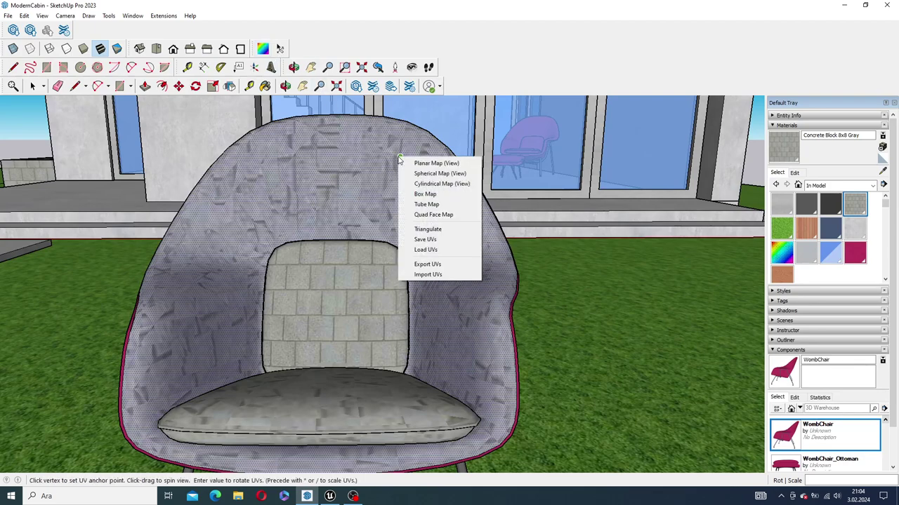
{"action": "left_click", "coordinate": [429, 184]}
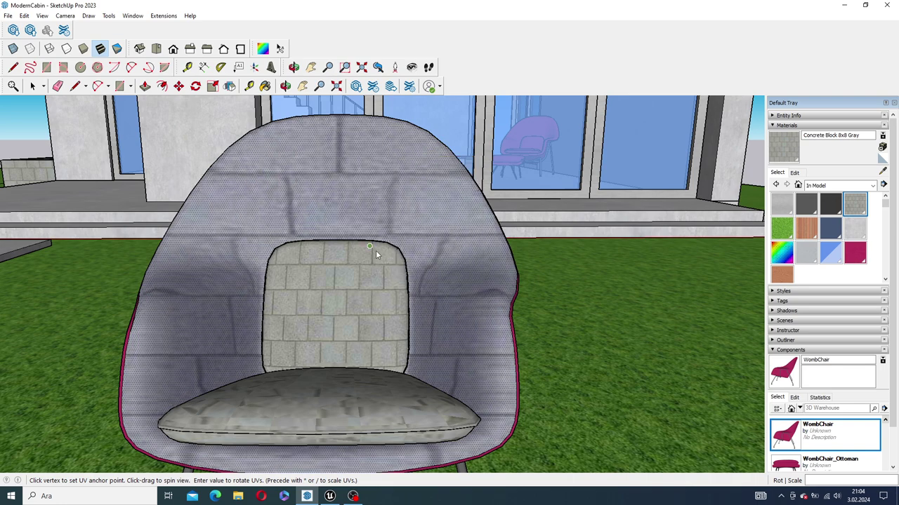
{"action": "middle_click_drag", "start_coordinate": [376, 250], "coordinate": [344, 321]}
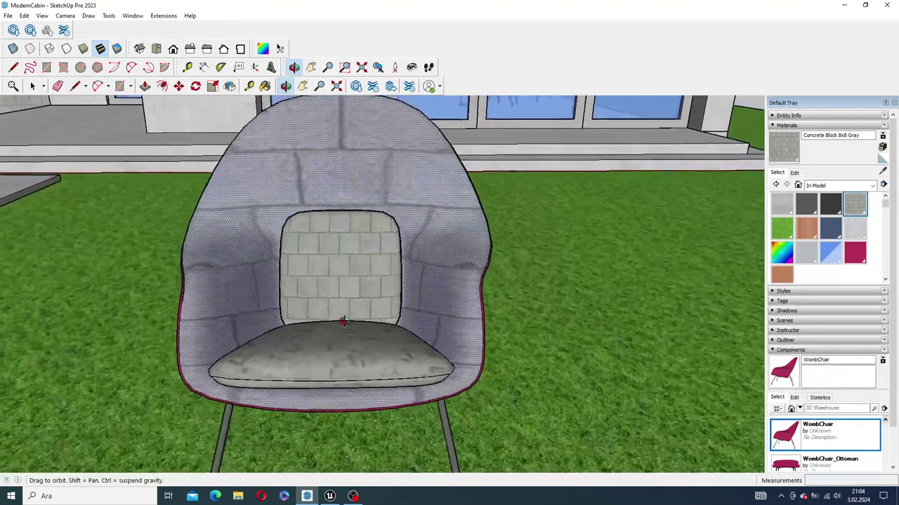
{"action": "left_click", "coordinate": [33, 85]}
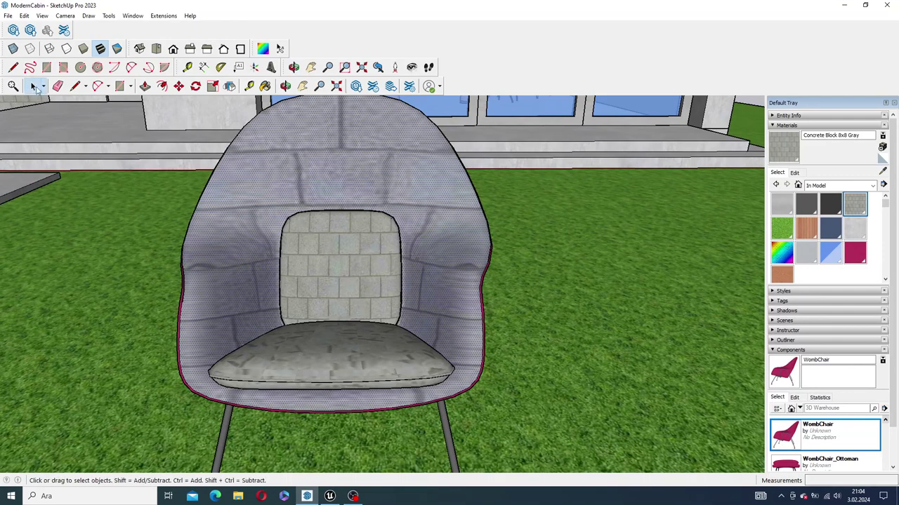
Box-map the seat cushion's texture and choose the magenta material.
{"action": "left_click", "coordinate": [371, 378]}
{"action": "scroll", "coordinate": [343, 358], "scroll_direction": "up", "scroll_amount": 2}
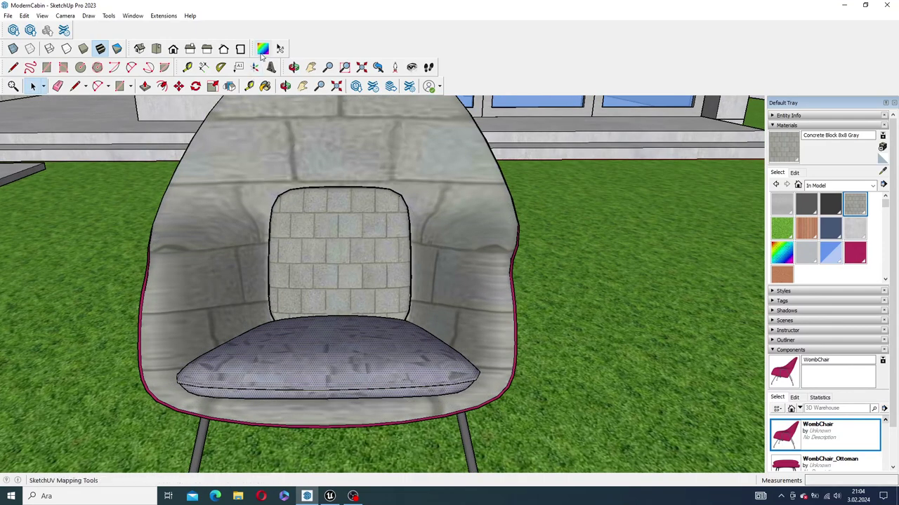
{"action": "middle_click_drag", "start_coordinate": [325, 311], "coordinate": [342, 357]}
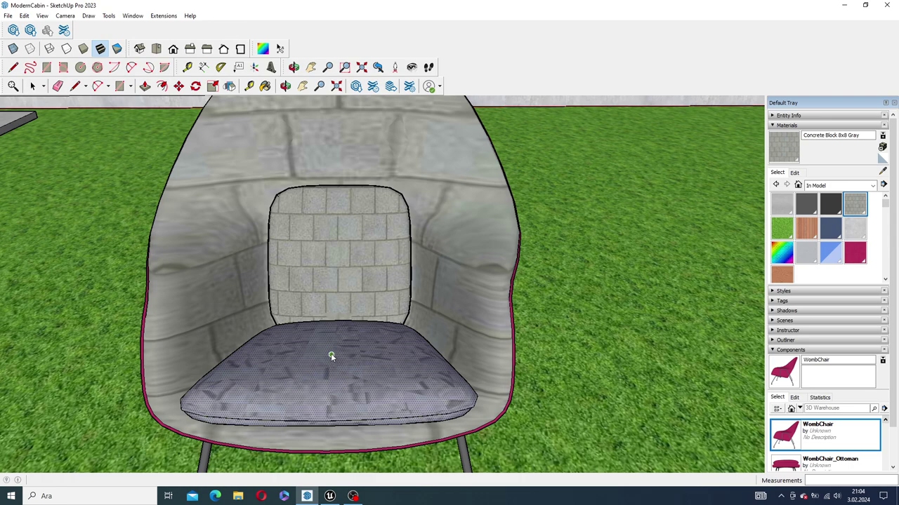
{"action": "right_click", "coordinate": [331, 357]}
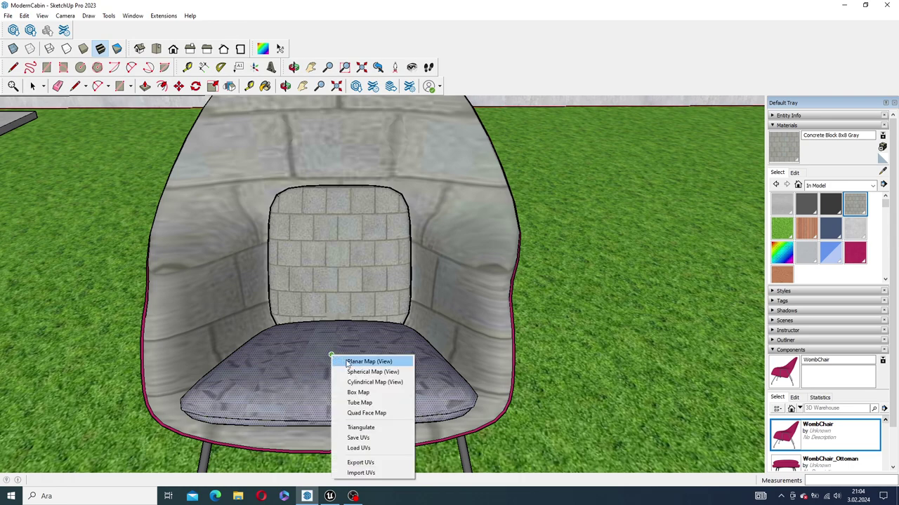
{"action": "left_click", "coordinate": [358, 393]}
{"action": "scroll", "coordinate": [336, 358], "scroll_direction": "down", "scroll_amount": 3}
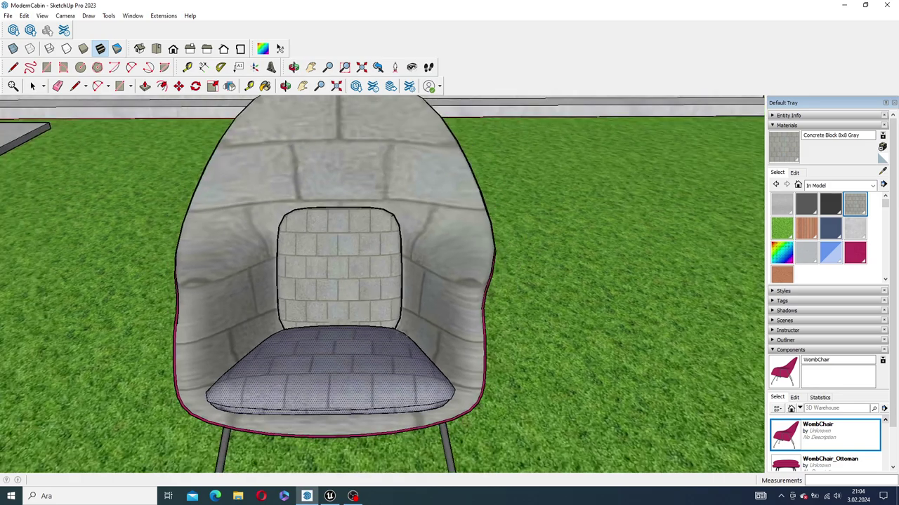
{"action": "left_click", "coordinate": [855, 253]}
Paint the seat cushion and chair shell with the magenta womb1 material.
{"action": "left_click", "coordinate": [353, 352]}
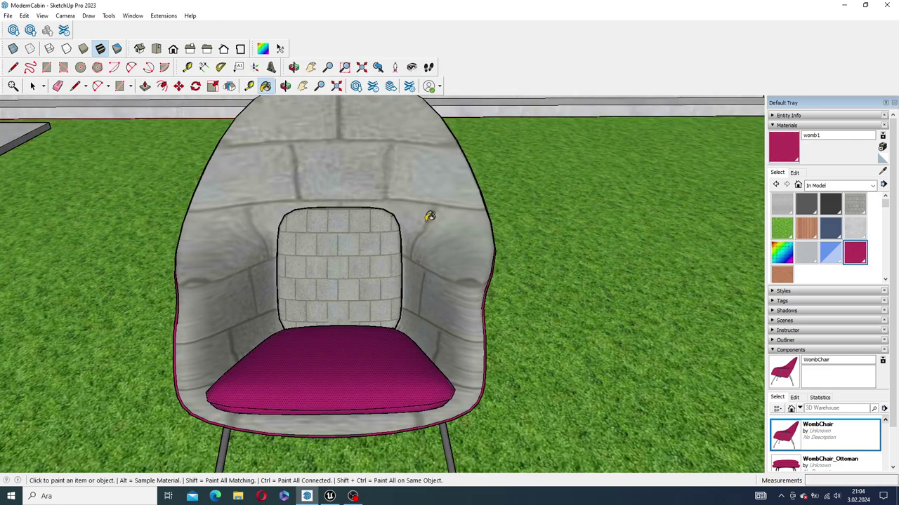
{"action": "left_click", "coordinate": [429, 216]}
{"action": "scroll", "coordinate": [318, 241], "scroll_direction": "down", "scroll_amount": 4}
{"action": "mouse_move", "coordinate": [320, 257]}
{"action": "middle_mouse_down"}
{"action": "mouse_move", "coordinate": [496, 219]}
{"action": "mouse_move", "coordinate": [449, 210]}
{"action": "middle_mouse_up"}
Apply SketchUV Planar Map (View) to the back cushion's fabric texture, facing the chair front.
{"action": "left_click", "coordinate": [265, 86]}
{"action": "scroll", "coordinate": [348, 265], "scroll_direction": "up", "scroll_amount": 2}
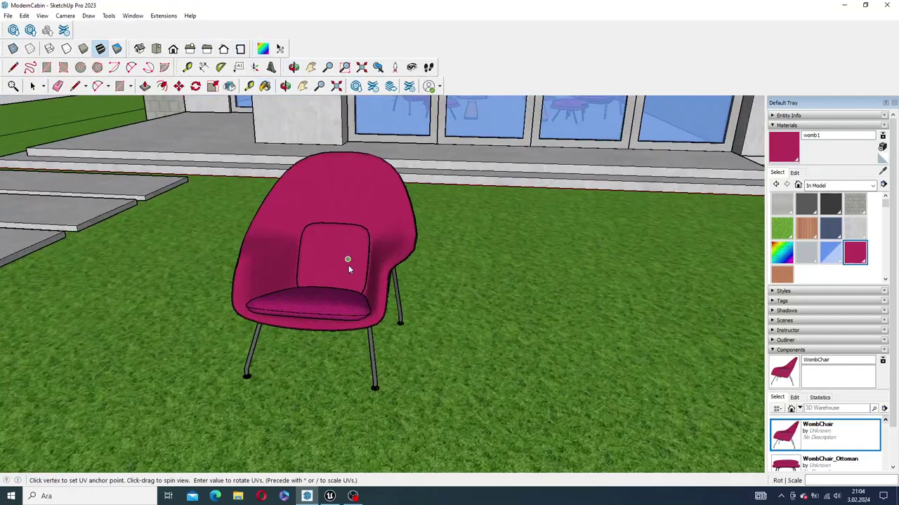
{"action": "scroll", "coordinate": [332, 238], "scroll_direction": "up", "scroll_amount": 2}
{"action": "middle_click_drag", "start_coordinate": [348, 265], "coordinate": [337, 240]}
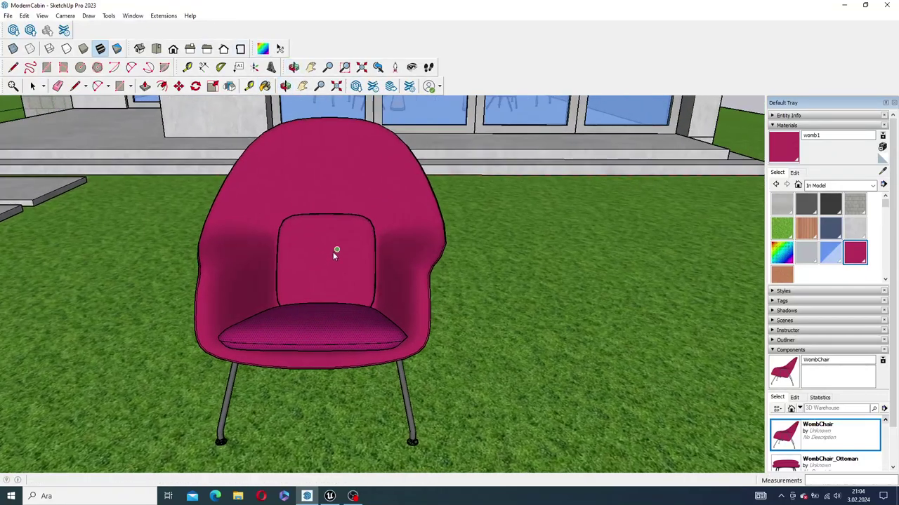
{"action": "left_click", "coordinate": [33, 87]}
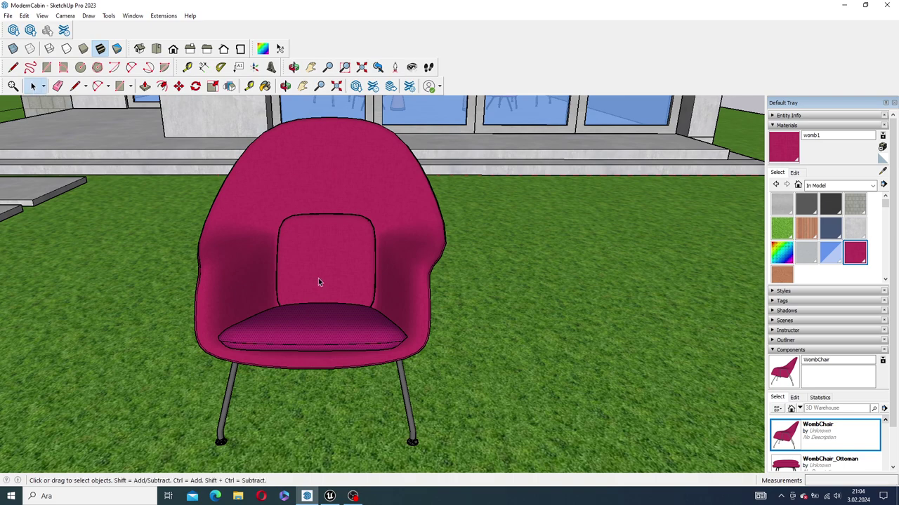
{"action": "scroll", "coordinate": [342, 273], "scroll_direction": "up", "scroll_amount": 3}
{"action": "scroll", "coordinate": [328, 259], "scroll_direction": "up", "scroll_amount": 1}
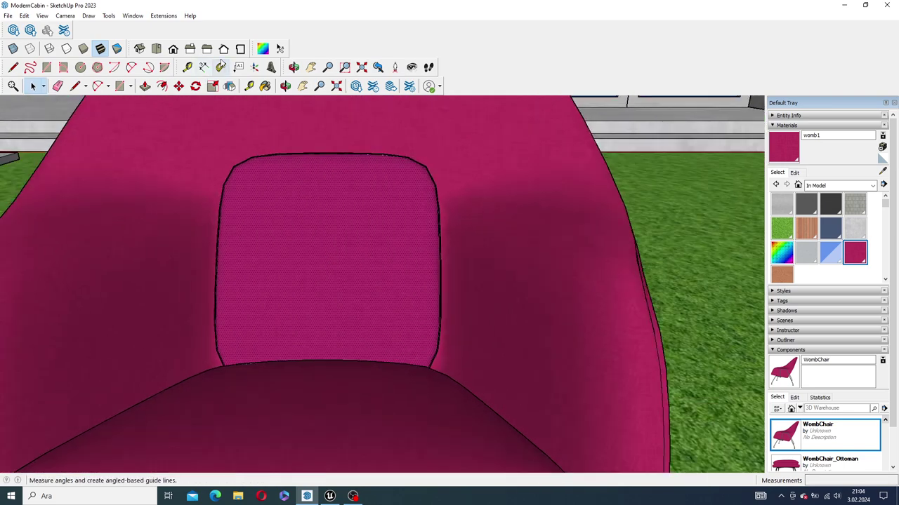
{"action": "left_click", "coordinate": [262, 48]}
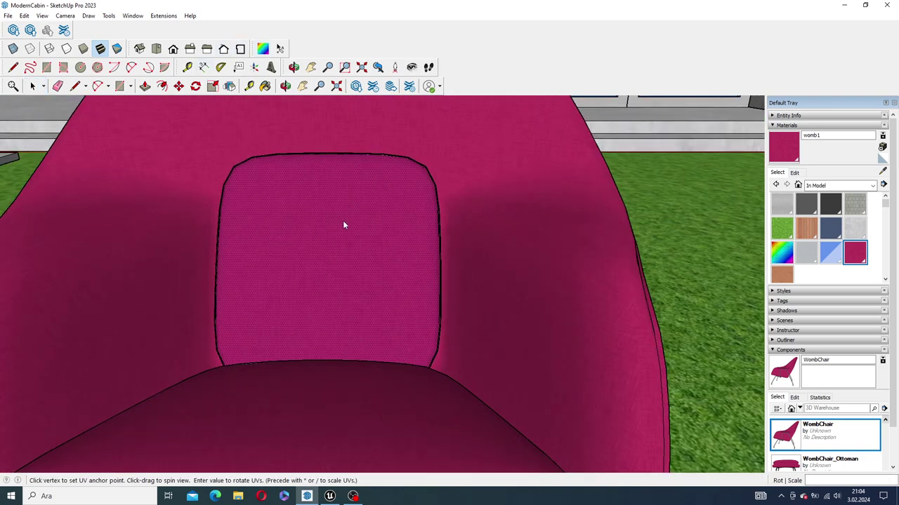
{"action": "right_click", "coordinate": [327, 261]}
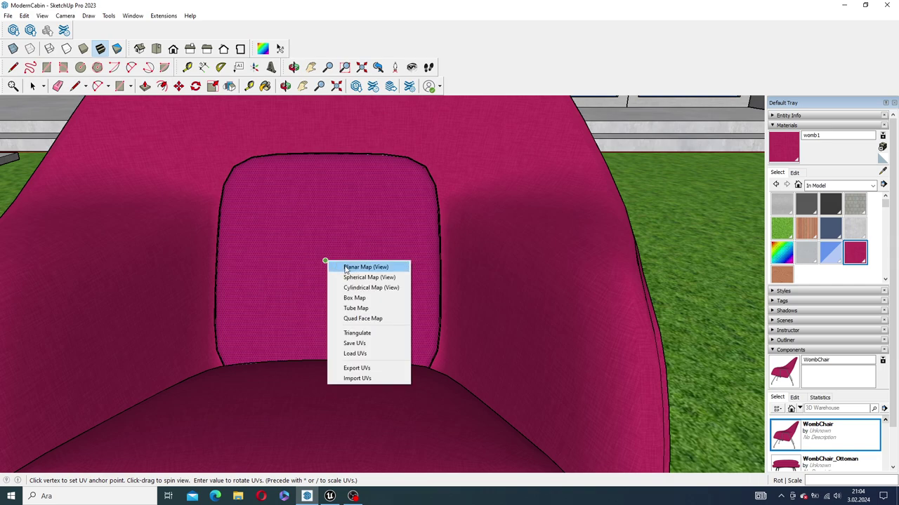
{"action": "left_click", "coordinate": [345, 268]}
{"action": "scroll", "coordinate": [323, 221], "scroll_direction": "down", "scroll_amount": 5}
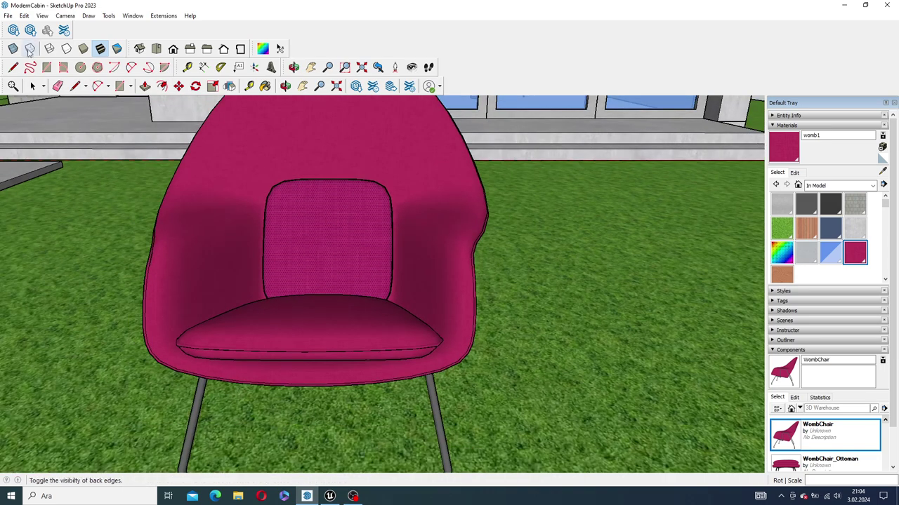
{"action": "left_click", "coordinate": [33, 86]}
{"action": "scroll", "coordinate": [307, 221], "scroll_direction": "down", "scroll_amount": 2}
Undo the chair edits with three Ctrl+Z presses, then orbit back to the house.
{"action": "middle_click_drag", "start_coordinate": [307, 221], "coordinate": [585, 171]}
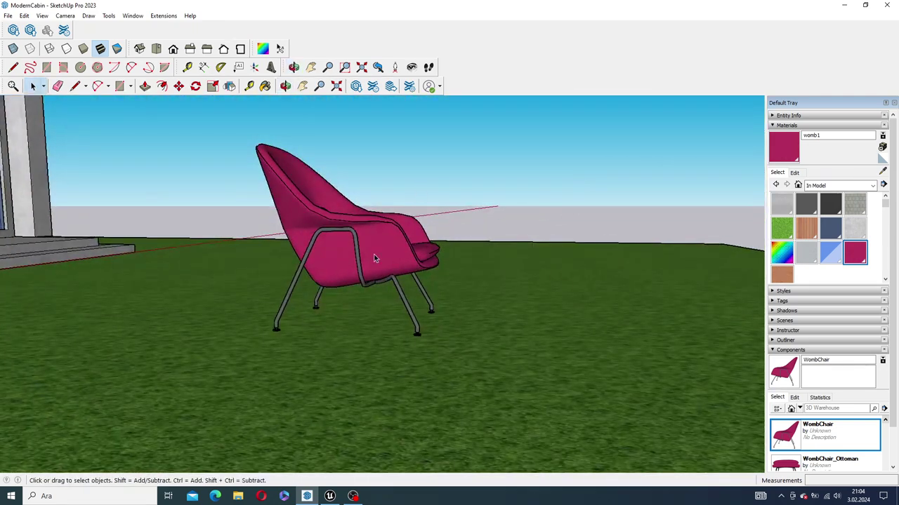
{"action": "key", "text": "ctrl+z"}
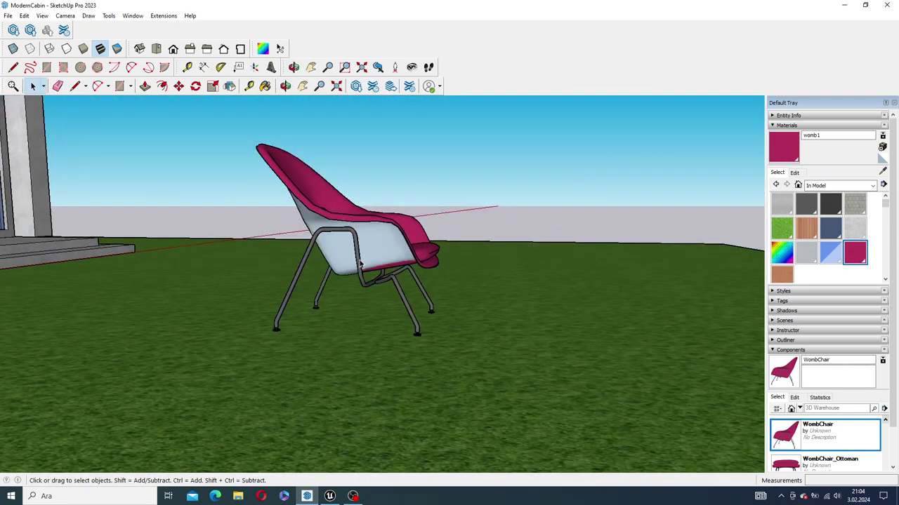
{"action": "middle_click_drag", "start_coordinate": [369, 250], "coordinate": [364, 272]}
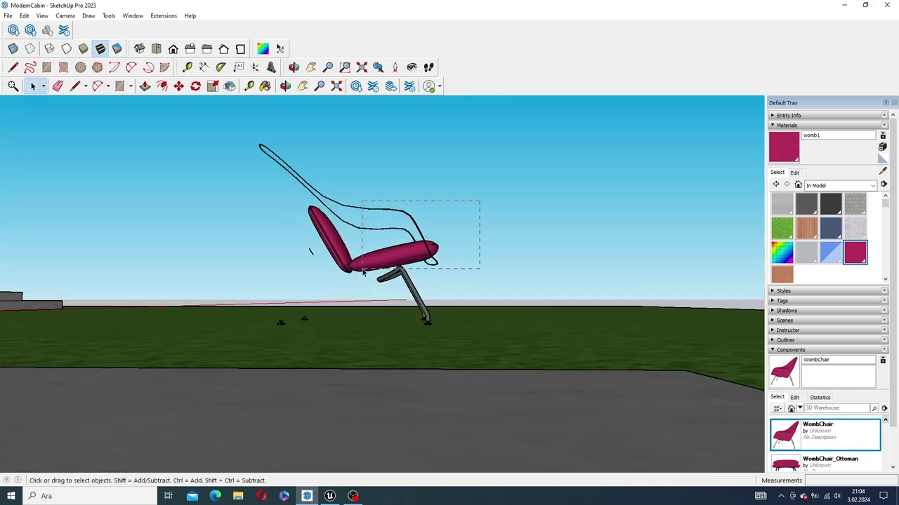
{"action": "middle_click_drag", "start_coordinate": [257, 320], "coordinate": [465, 268]}
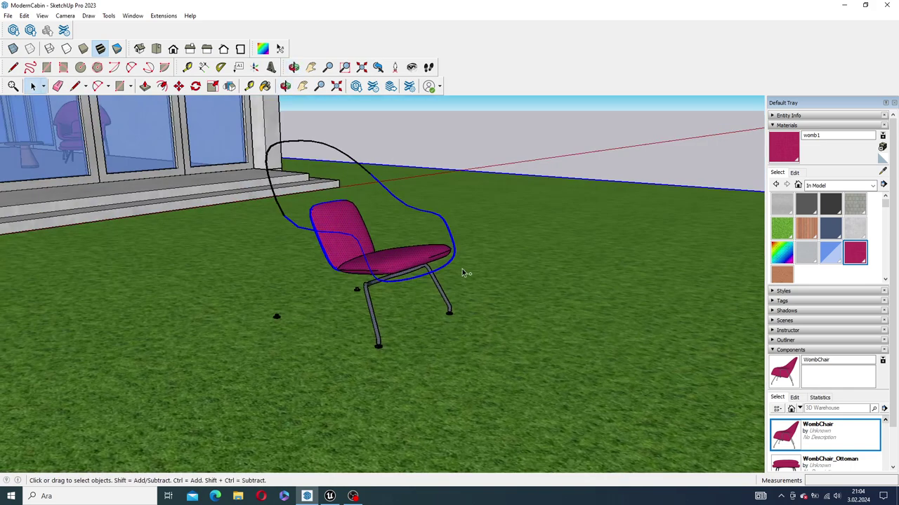
{"action": "key", "text": "ctrl+z"}
{"action": "key", "text": "ctrl+z"}
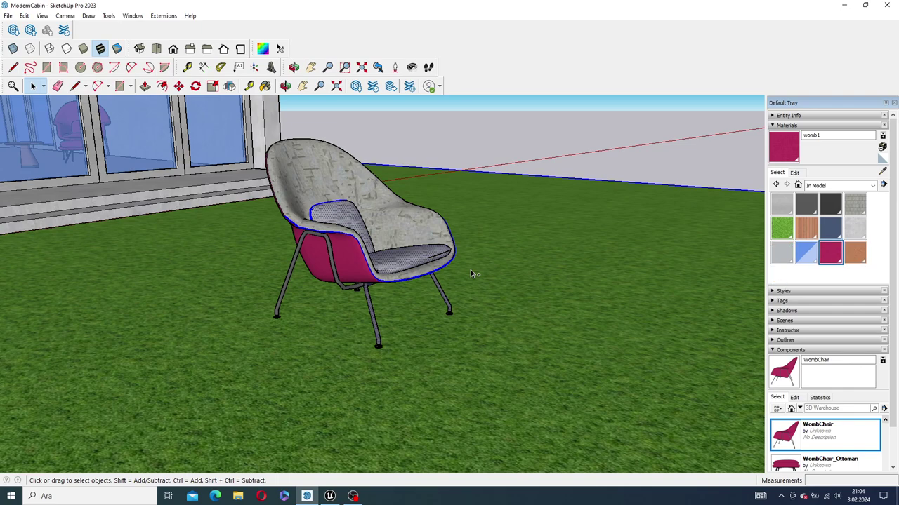
{"action": "key", "text": "ctrl+z"}
{"action": "key", "text": "ctrl+z"}
{"action": "mouse_move", "coordinate": [471, 269]}
{"action": "middle_mouse_down"}
{"action": "mouse_move", "coordinate": [371, 269]}
{"action": "mouse_move", "coordinate": [644, 256]}
{"action": "middle_mouse_up"}
{"action": "scroll", "coordinate": [447, 265], "scroll_direction": "down", "scroll_amount": 5}
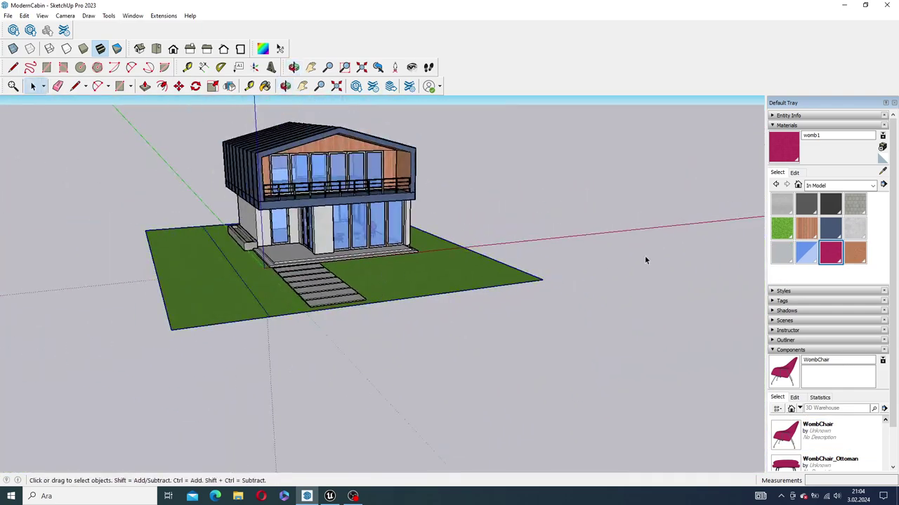
Orbit to a higher frontal view of the house and check the material collection options.
{"action": "mouse_move", "coordinate": [580, 220]}
{"action": "middle_mouse_down"}
{"action": "mouse_move", "coordinate": [566, 266]}
{"action": "mouse_move", "coordinate": [538, 261]}
{"action": "mouse_move", "coordinate": [499, 231]}
{"action": "mouse_move", "coordinate": [588, 208]}
{"action": "mouse_move", "coordinate": [533, 225]}
{"action": "mouse_move", "coordinate": [522, 239]}
{"action": "middle_mouse_up"}
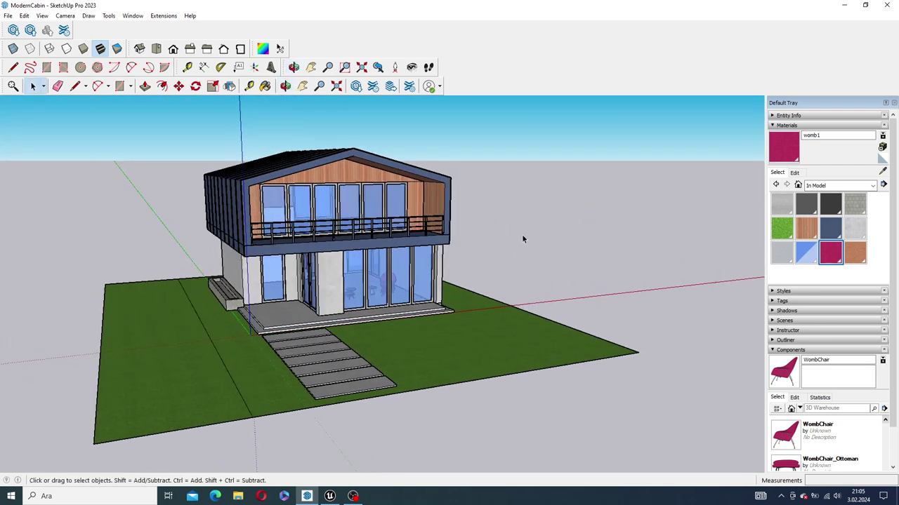
{"action": "middle_click_drag", "start_coordinate": [363, 208], "coordinate": [421, 214]}
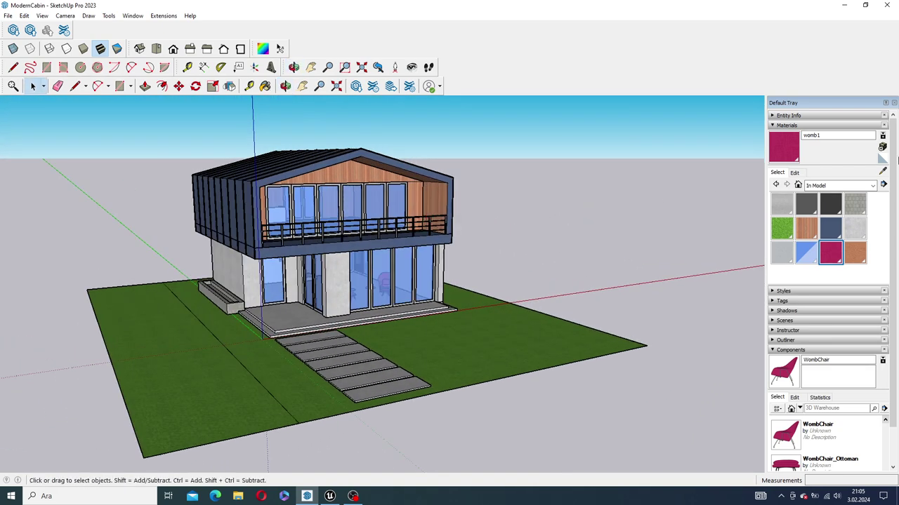
{"action": "left_click", "coordinate": [883, 185]}
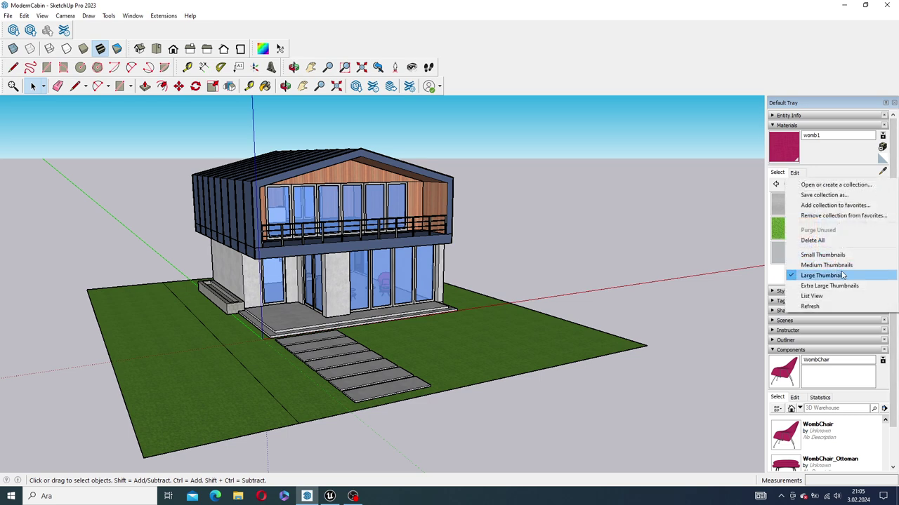
{"action": "left_click", "coordinate": [831, 102]}
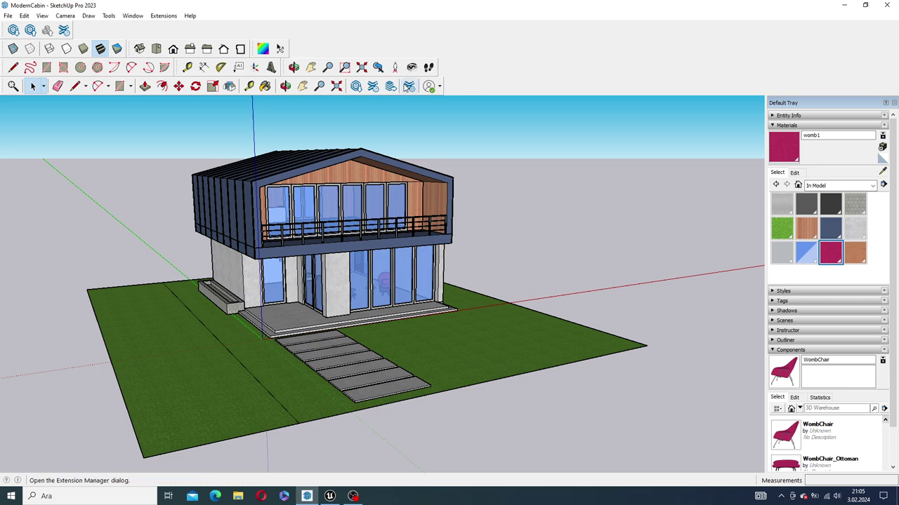
Turn on the Datasmith toolbar and look through the File and Extensions menus.
{"action": "left_click", "coordinate": [133, 15]}
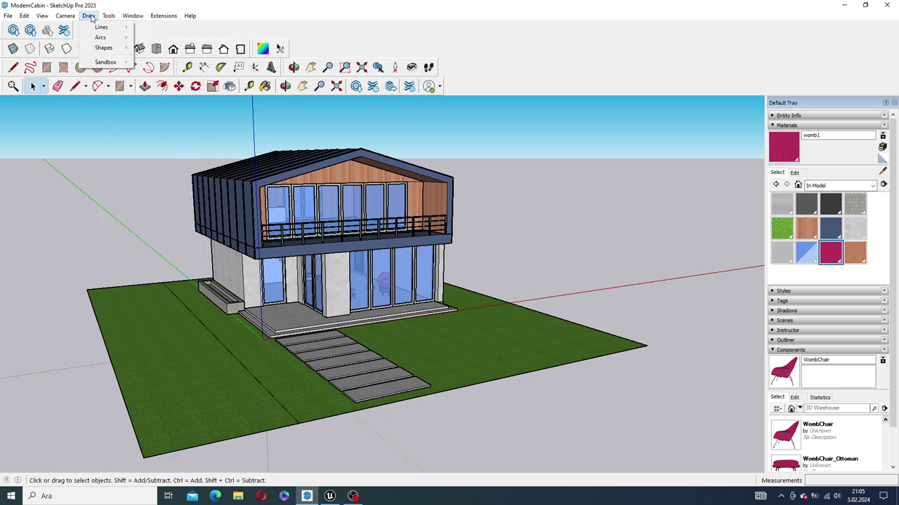
{"action": "right_click", "coordinate": [640, 31]}
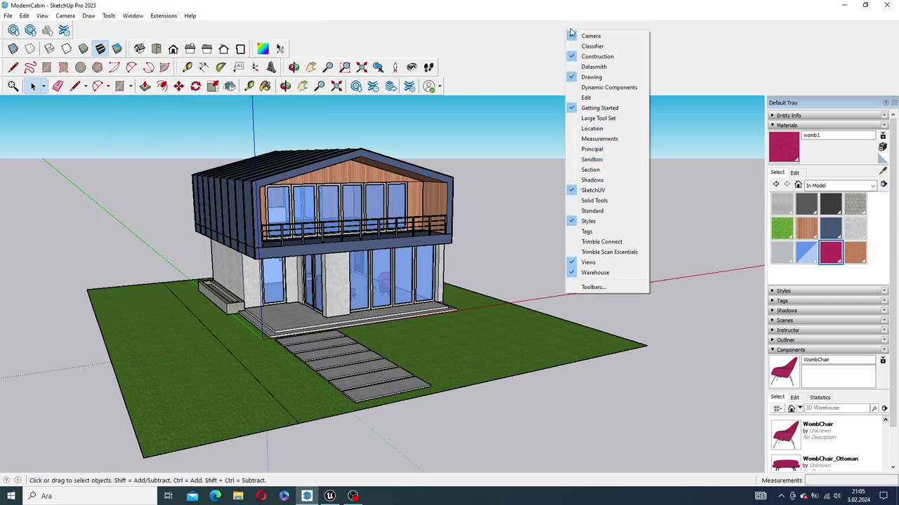
{"action": "left_click", "coordinate": [608, 68]}
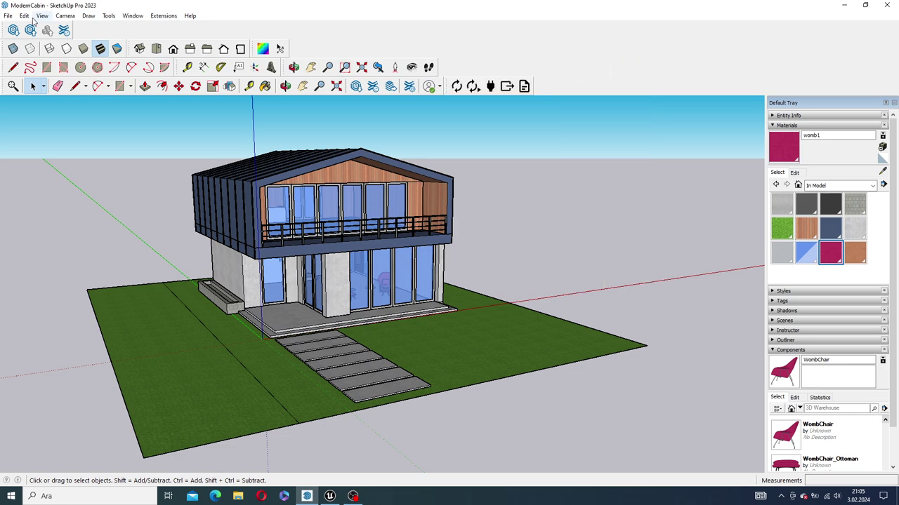
{"action": "left_click", "coordinate": [8, 17]}
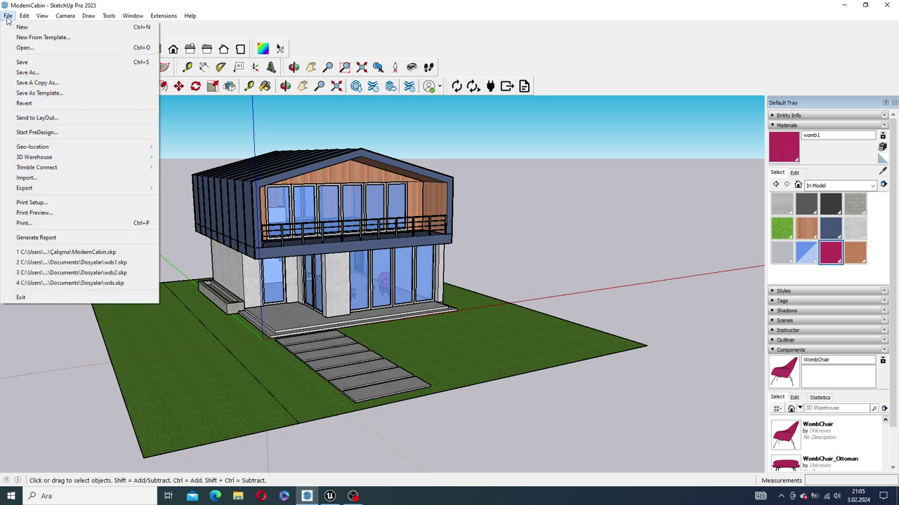
{"action": "left_click", "coordinate": [8, 17]}
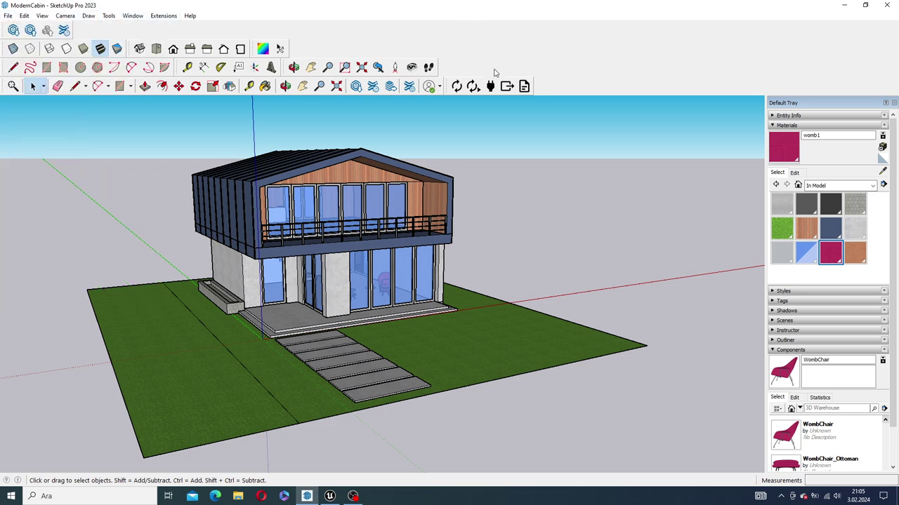
{"action": "left_click", "coordinate": [132, 16]}
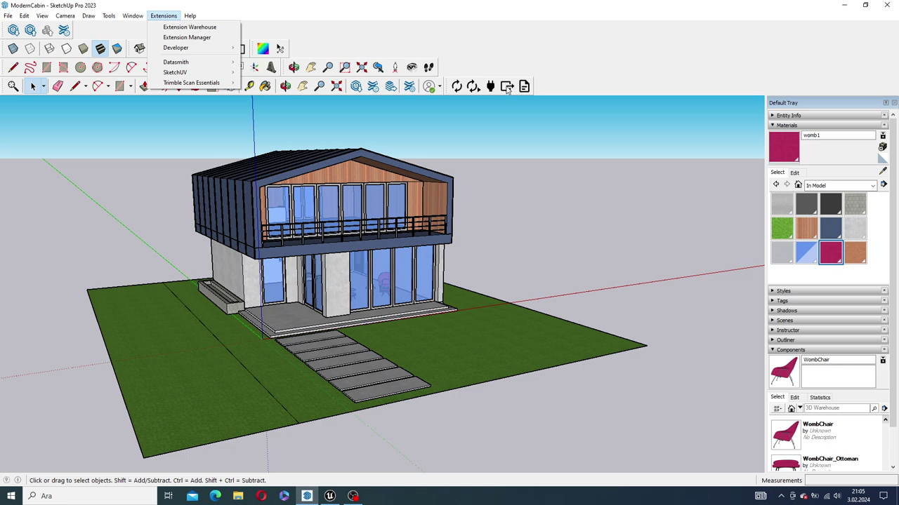
Start a Datasmith export of the model and browse to the Desktop.
{"action": "left_click", "coordinate": [531, 50]}
{"action": "left_click", "coordinate": [506, 87]}
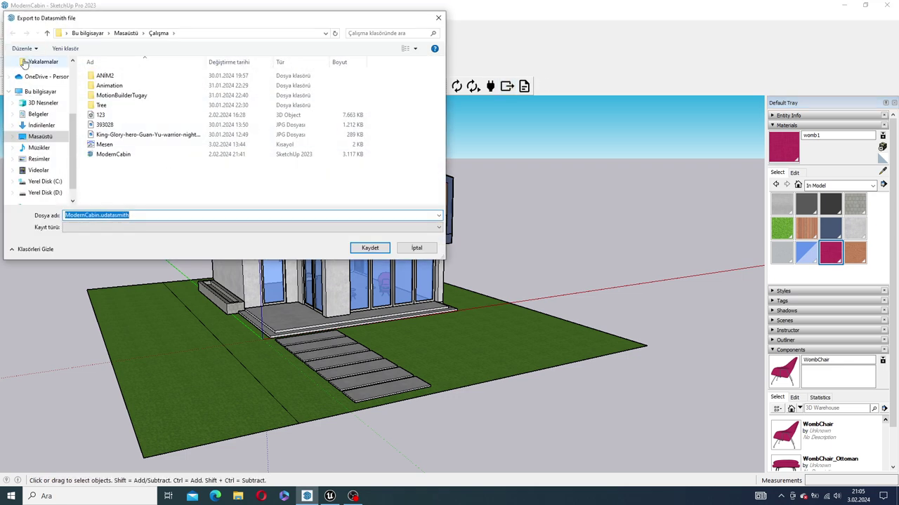
{"action": "left_click", "coordinate": [40, 91]}
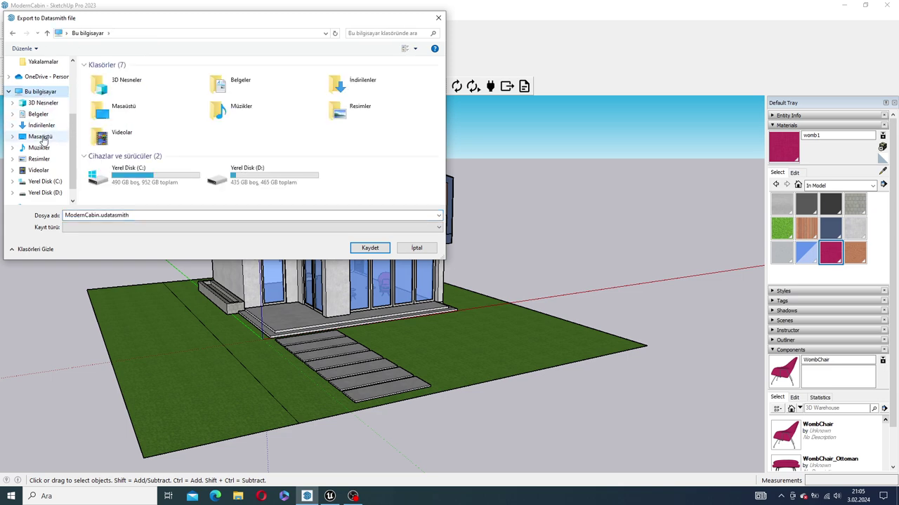
{"action": "left_click", "coordinate": [40, 136]}
{"action": "scroll", "coordinate": [274, 131], "scroll_direction": "down", "scroll_amount": 3}
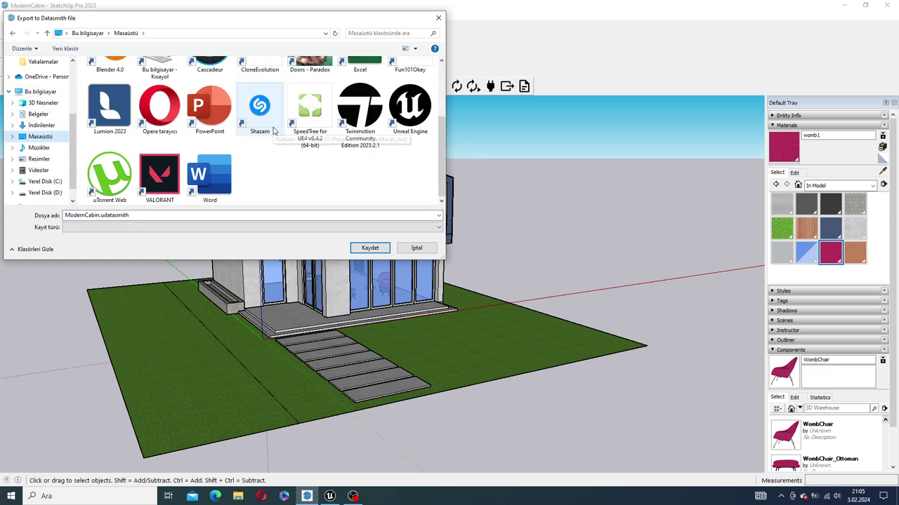
Create a Desktop folder 'SketchUp to UnrealEngine' and save ModernCabin.udatasmith inside it.
{"action": "right_click", "coordinate": [280, 177]}
{"action": "mouse_move", "coordinate": [330, 273]}
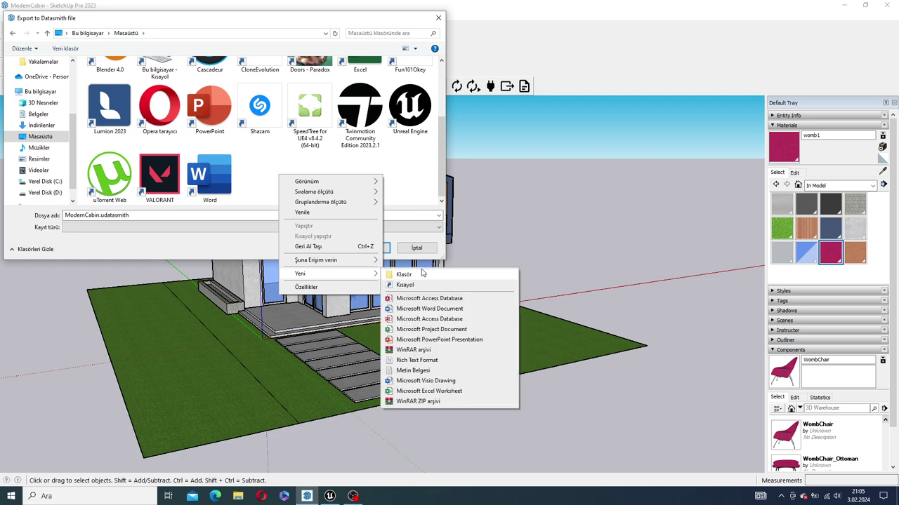
{"action": "left_click", "coordinate": [452, 276]}
{"action": "type", "text": "Un"}
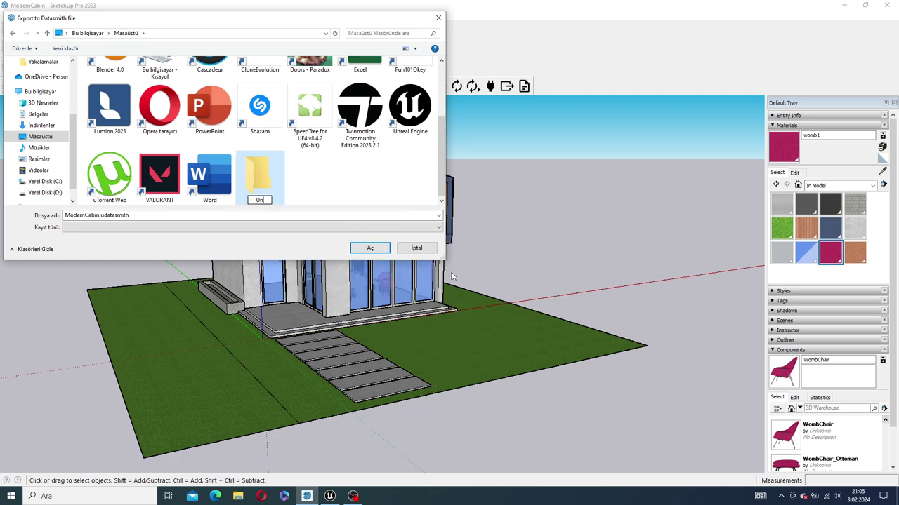
{"action": "type", "text": "re"}
{"action": "type", "text": "a"}
{"action": "type", "text": "lEng"}
{"action": "type", "text": "ine"}
{"action": "type", "text": "o"}
{"action": "type", "text": "s"}
{"action": "key", "text": "BackSpace"}
{"action": "type", "text": "S"}
{"action": "type", "text": "ket"}
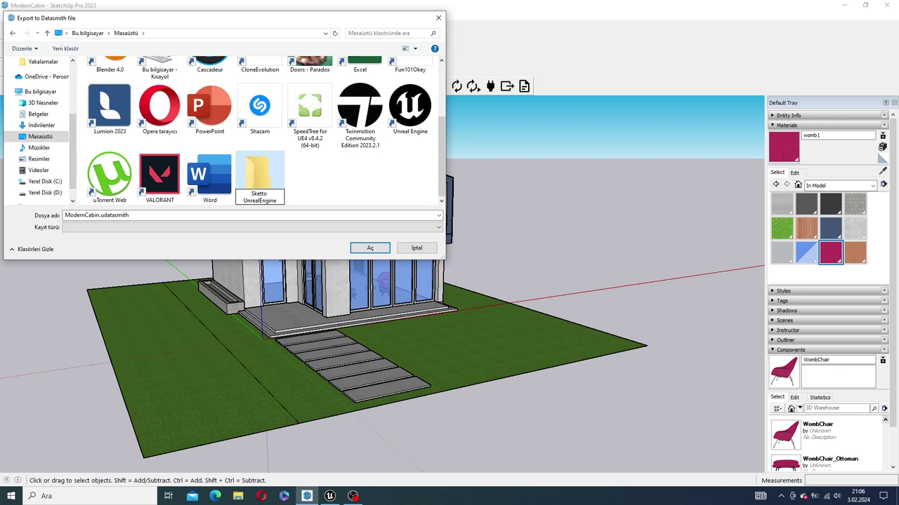
{"action": "type", "text": "ch "}
{"action": "type", "text": "Up"}
{"action": "left_click", "coordinate": [375, 173]}
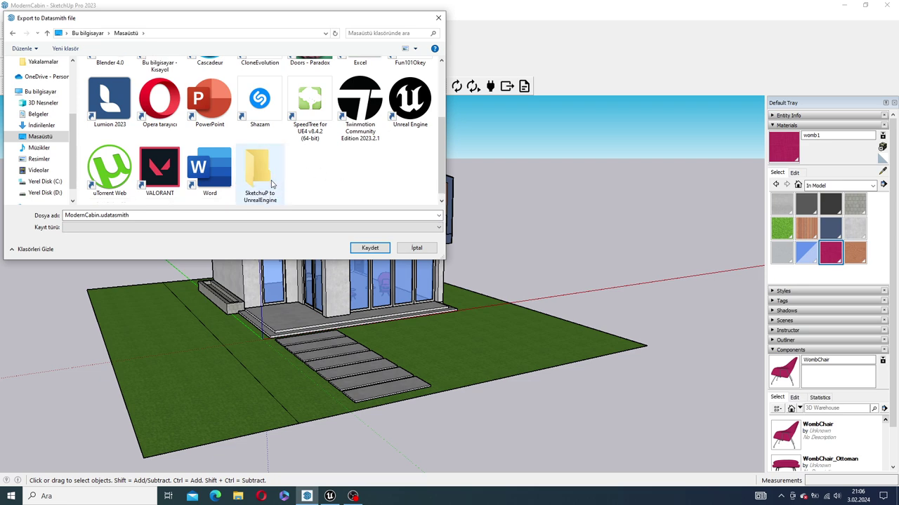
{"action": "double_click", "coordinate": [256, 184]}
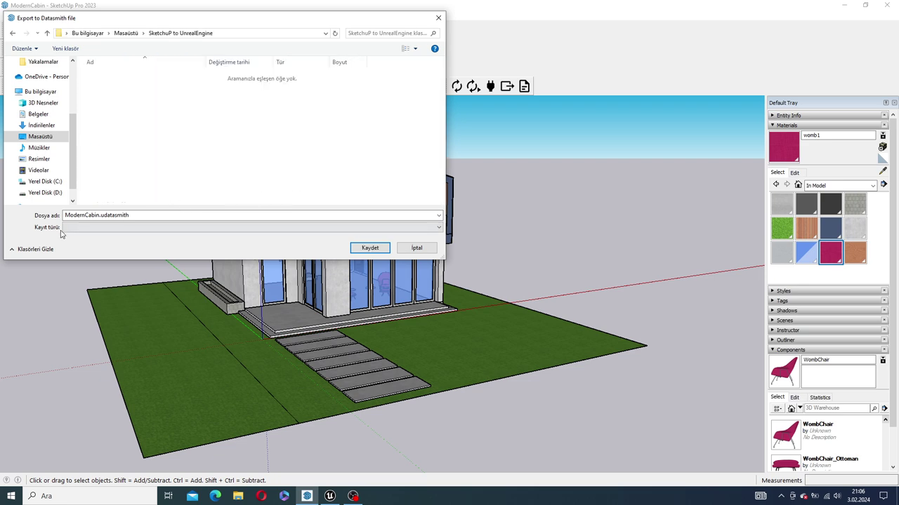
{"action": "left_click", "coordinate": [370, 248]}
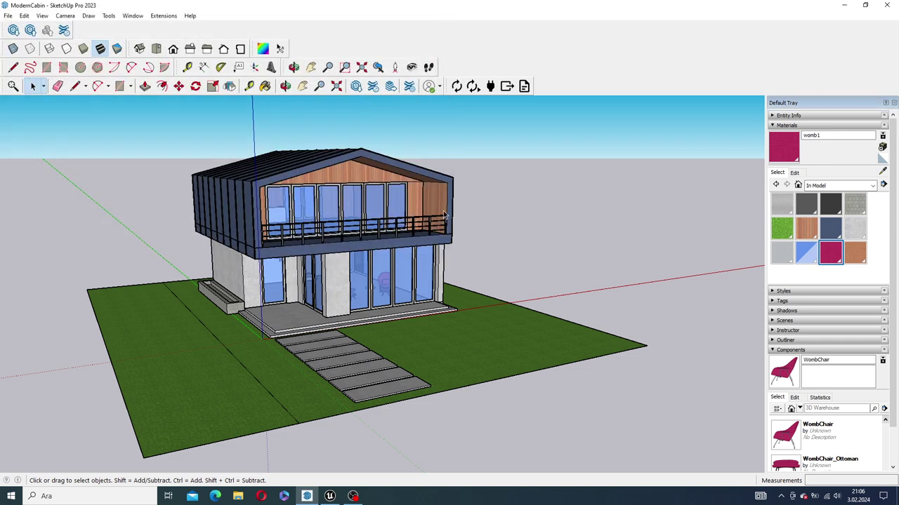
Inspect ModernCabin.udatasmith and ModernCabin_Assets in File Explorer, then bring up the Unreal Editor's content drawer.
{"action": "left_click", "coordinate": [843, 6]}
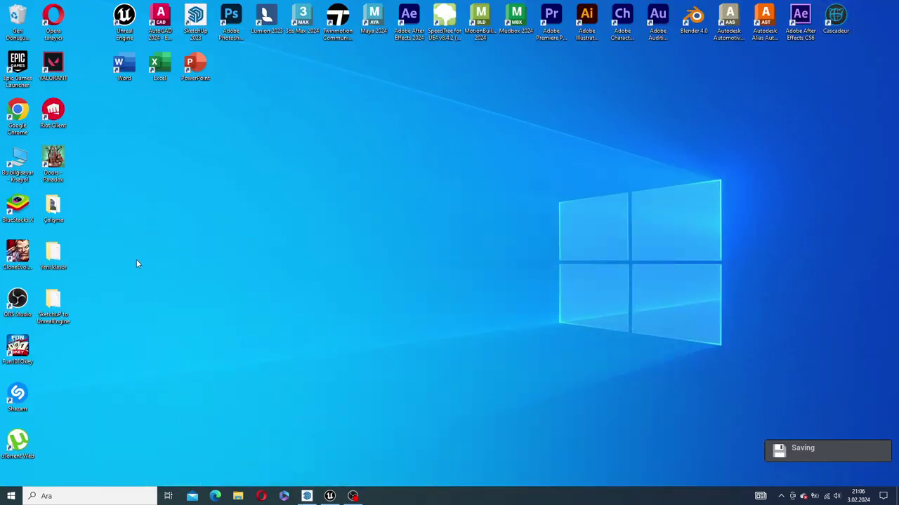
{"action": "double_click", "coordinate": [53, 303]}
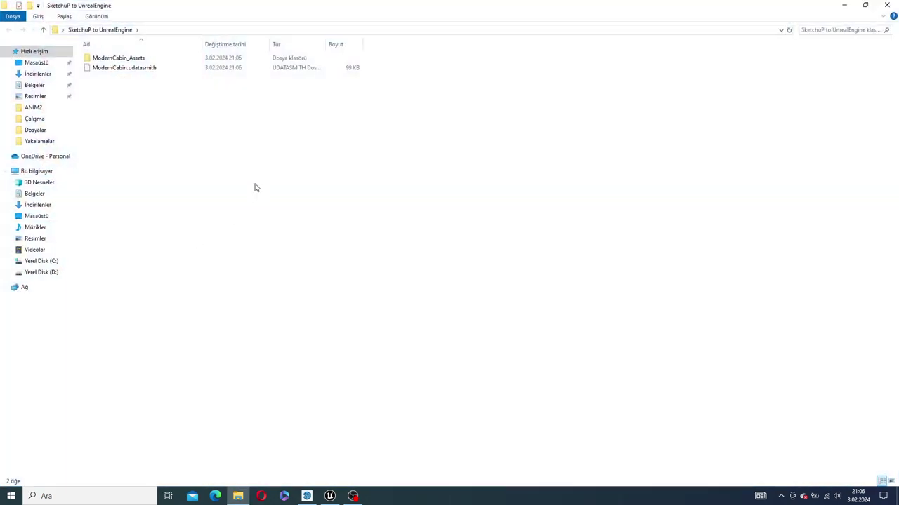
{"action": "double_click", "coordinate": [121, 58]}
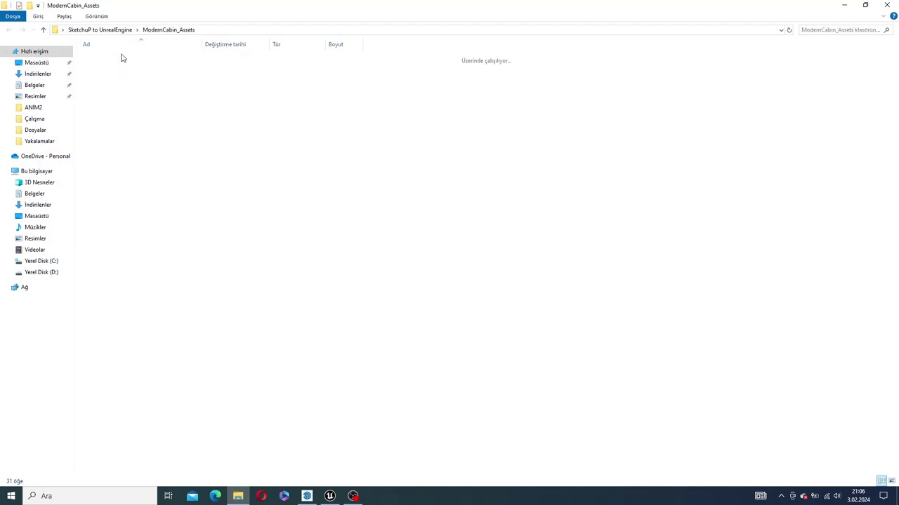
{"action": "left_click", "coordinate": [9, 30]}
{"action": "left_click", "coordinate": [224, 225]}
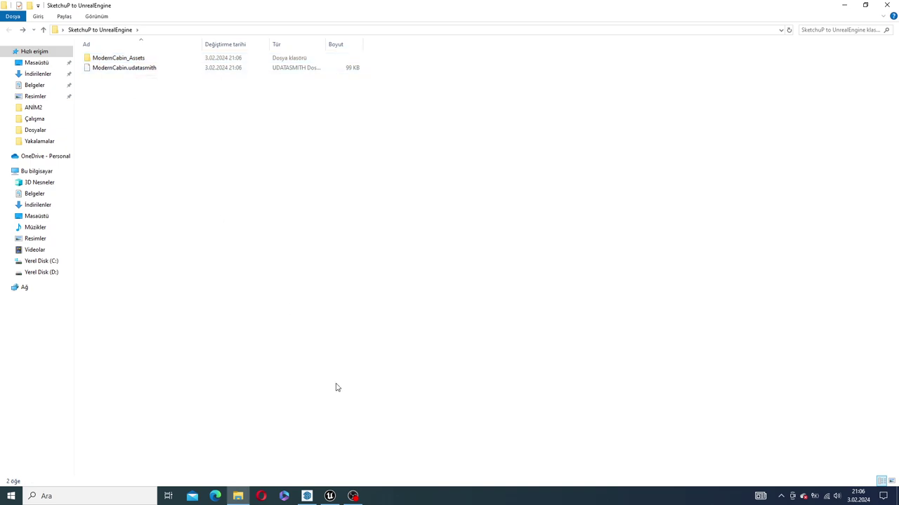
{"action": "left_click", "coordinate": [330, 496]}
{"action": "key", "text": "ctrl+space"}
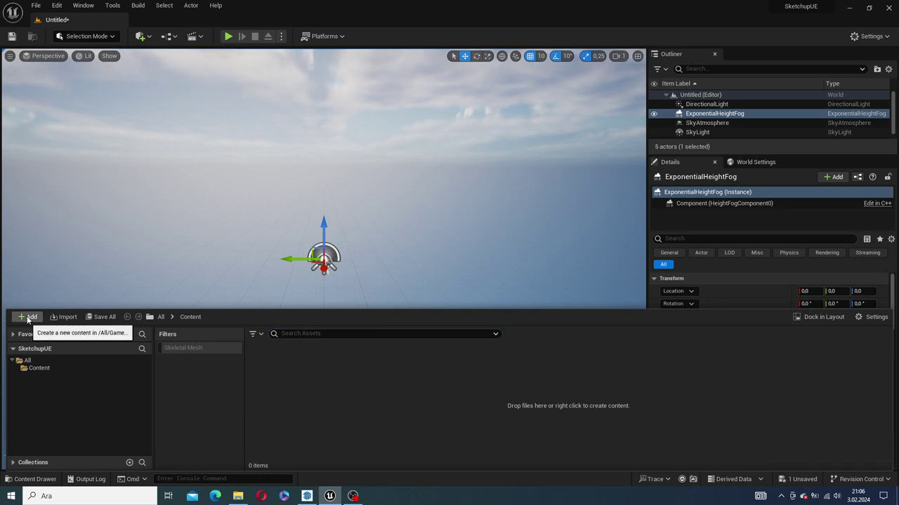
Open and close the Unreal Editor's add-content menu.
{"action": "left_click", "coordinate": [141, 37]}
{"action": "left_click", "coordinate": [142, 40]}
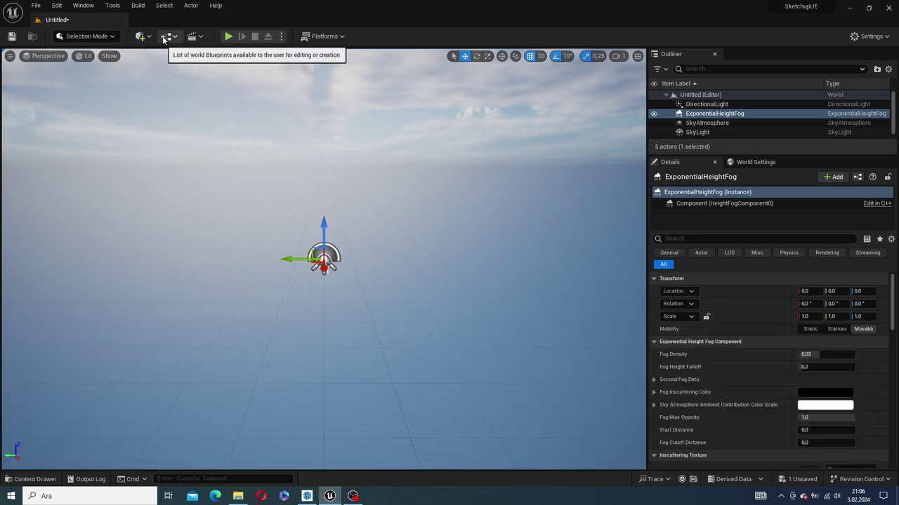
{"action": "left_click", "coordinate": [141, 37]}
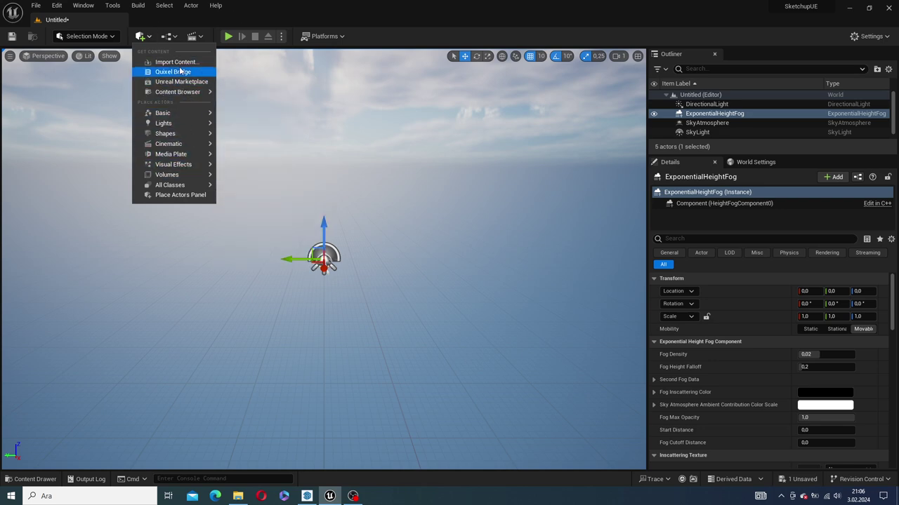
{"action": "left_click", "coordinate": [139, 36]}
Search the Plugins manager for 'datasmith' and enable the Datasmith Importer plugin.
{"action": "left_click", "coordinate": [56, 5]}
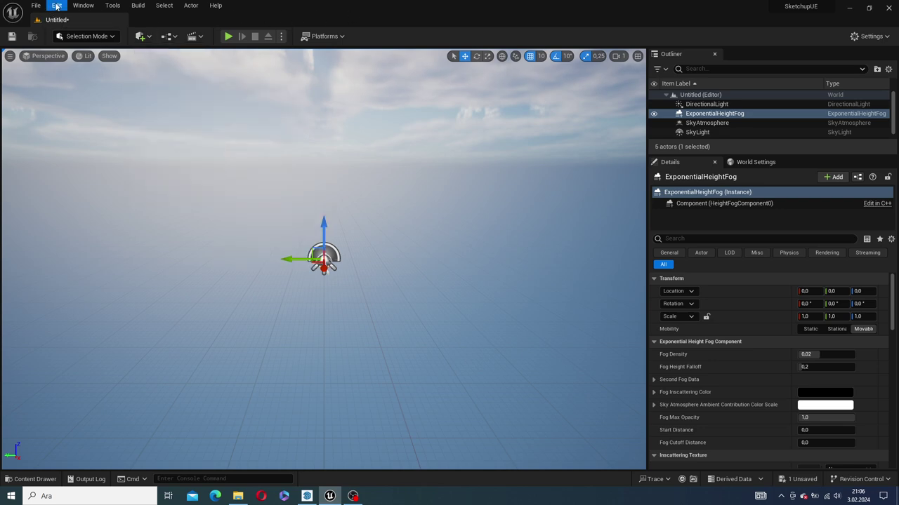
{"action": "left_click", "coordinate": [96, 150]}
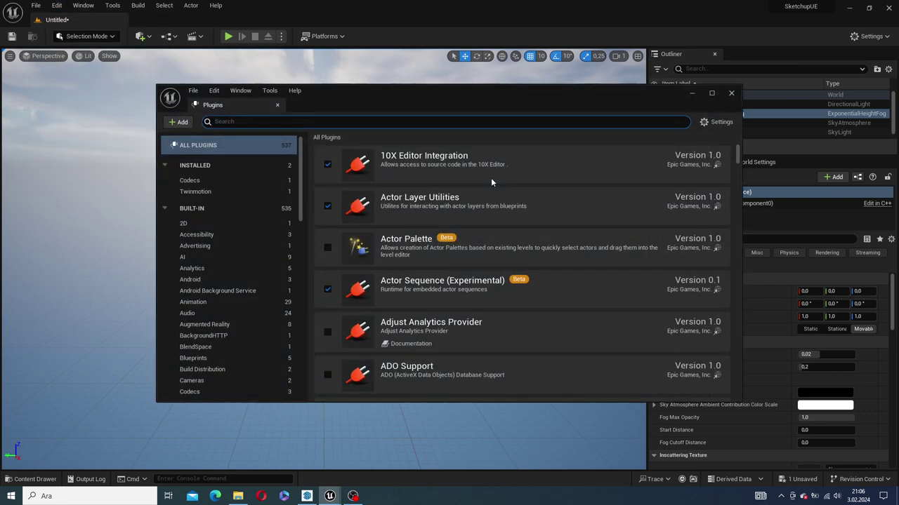
{"action": "type", "text": "DATA"}
{"action": "type", "text": "S"}
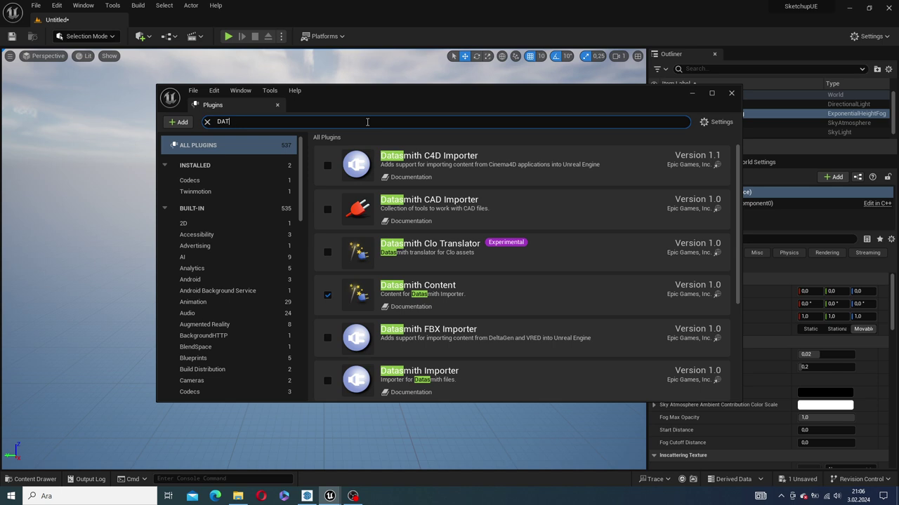
{"action": "key", "text": "BackSpace"}
{"action": "key", "text": "BackSpace"}
{"action": "key", "text": "BackSpace"}
{"action": "type", "text": "dat"}
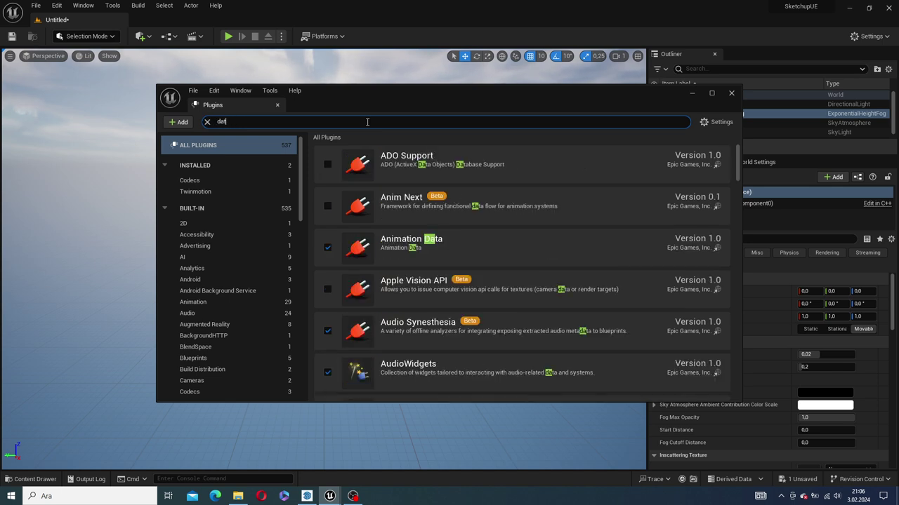
{"action": "type", "text": "asgth"}
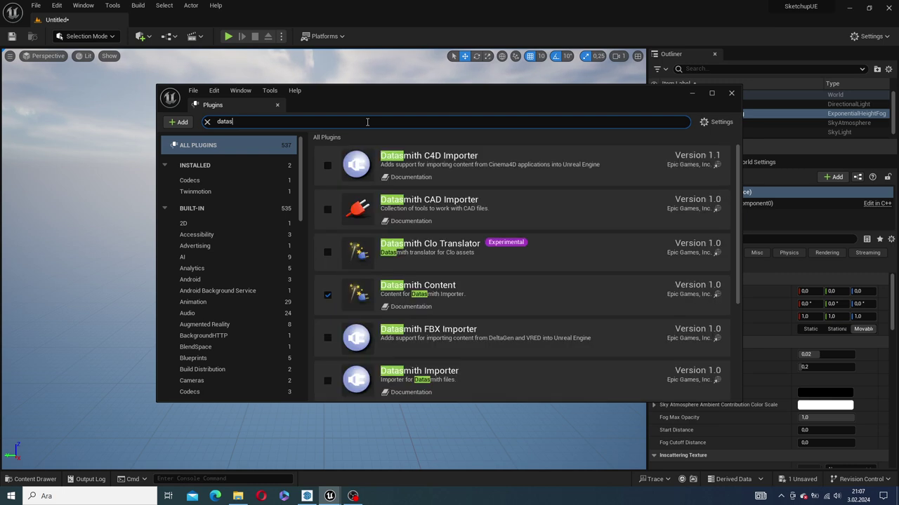
{"action": "type", "text": "mith"}
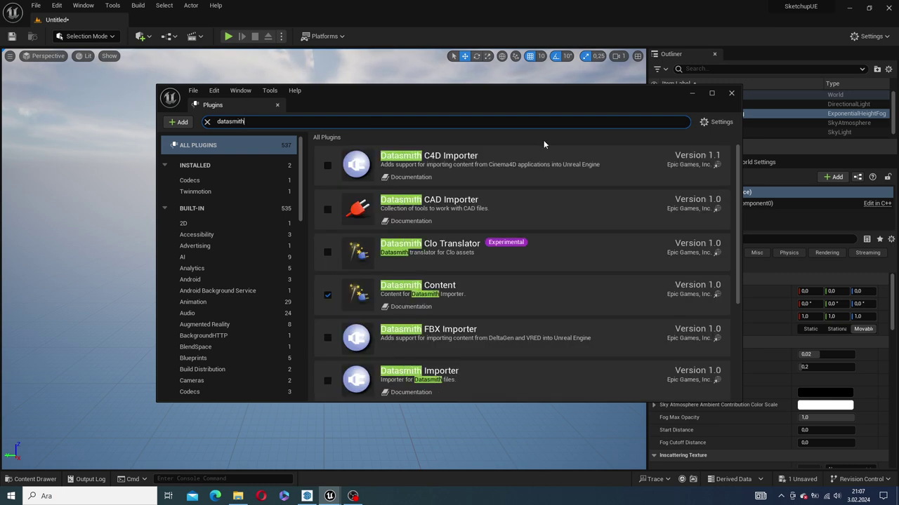
{"action": "scroll", "coordinate": [411, 274], "scroll_direction": "down", "scroll_amount": 1}
{"action": "scroll", "coordinate": [419, 292], "scroll_direction": "down", "scroll_amount": 1}
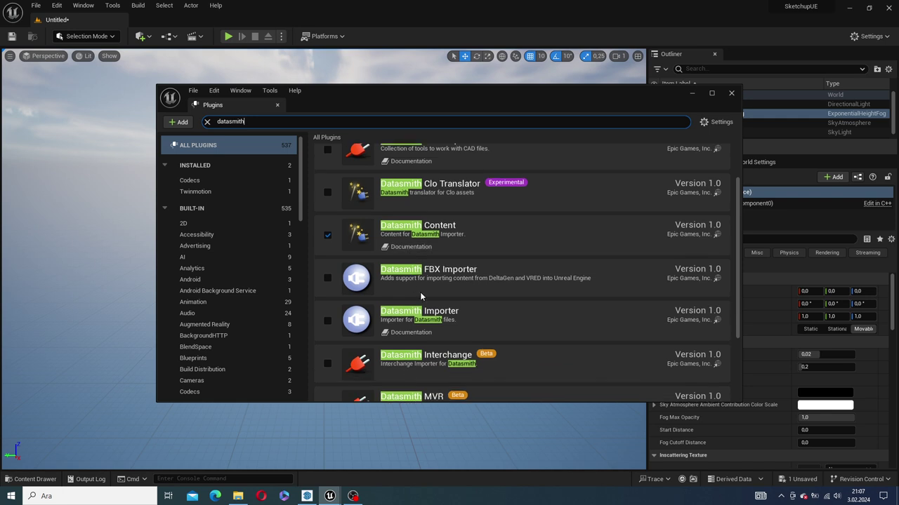
{"action": "left_click", "coordinate": [324, 307]}
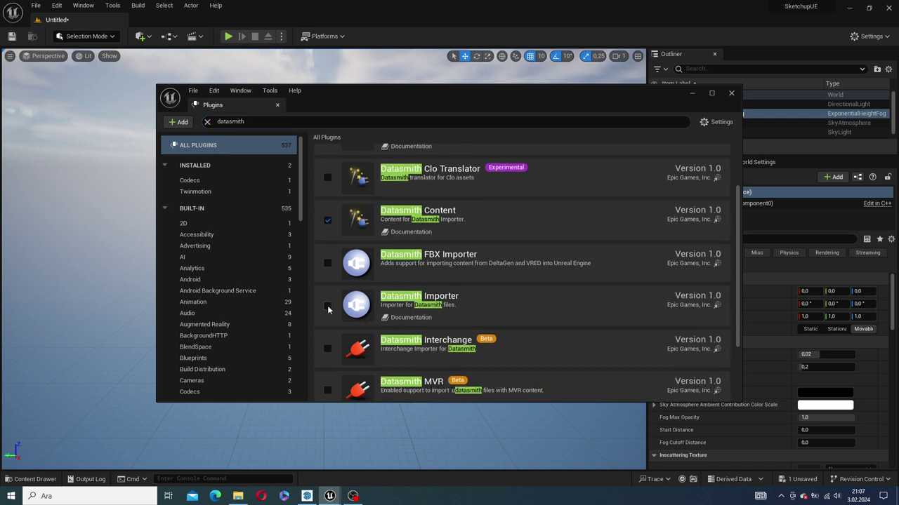
{"action": "left_click", "coordinate": [327, 307]}
Enable the Datasmith FBX Importer, C4D Importer and experimental Clo Translator plugins.
{"action": "scroll", "coordinate": [365, 307], "scroll_direction": "down", "scroll_amount": 1}
{"action": "scroll", "coordinate": [395, 306], "scroll_direction": "down", "scroll_amount": 1}
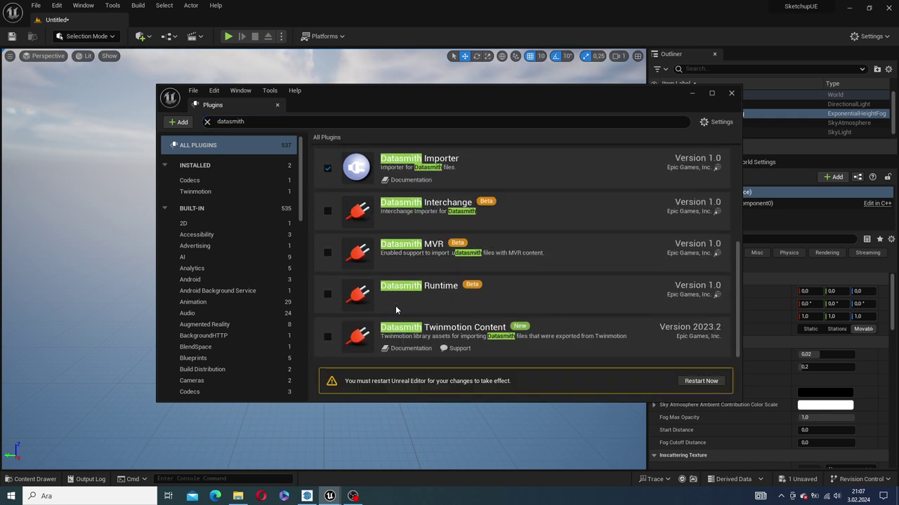
{"action": "scroll", "coordinate": [421, 302], "scroll_direction": "up", "scroll_amount": 1}
{"action": "scroll", "coordinate": [443, 302], "scroll_direction": "up", "scroll_amount": 1}
{"action": "scroll", "coordinate": [441, 300], "scroll_direction": "up", "scroll_amount": 1}
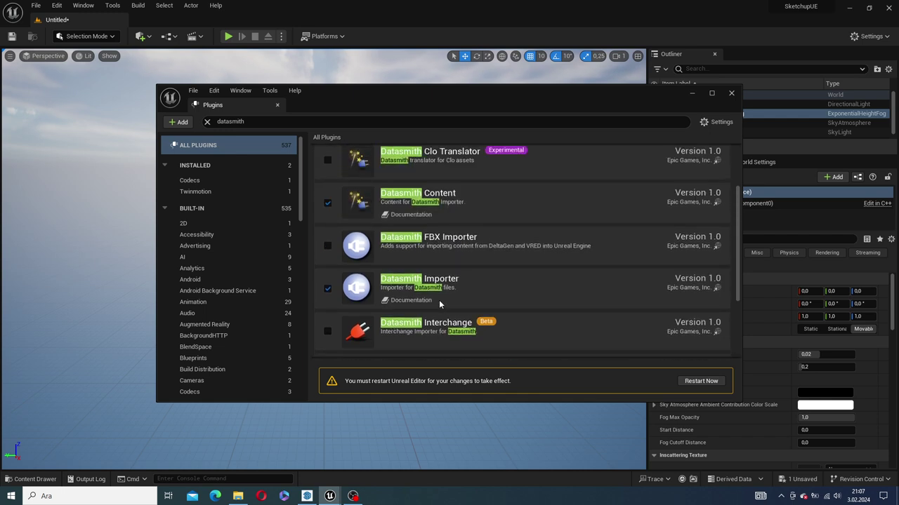
{"action": "scroll", "coordinate": [432, 263], "scroll_direction": "up", "scroll_amount": 1}
{"action": "scroll", "coordinate": [434, 266], "scroll_direction": "up", "scroll_amount": 1}
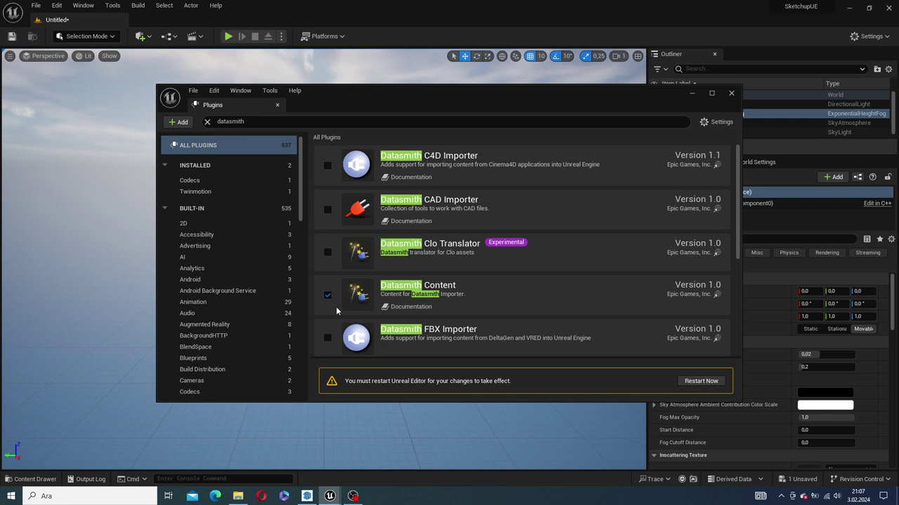
{"action": "left_click", "coordinate": [327, 338]}
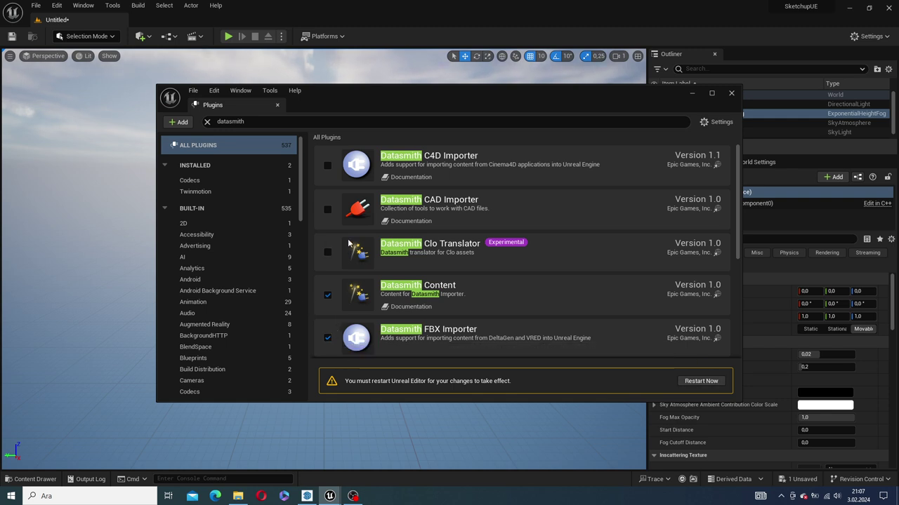
{"action": "left_click", "coordinate": [328, 166]}
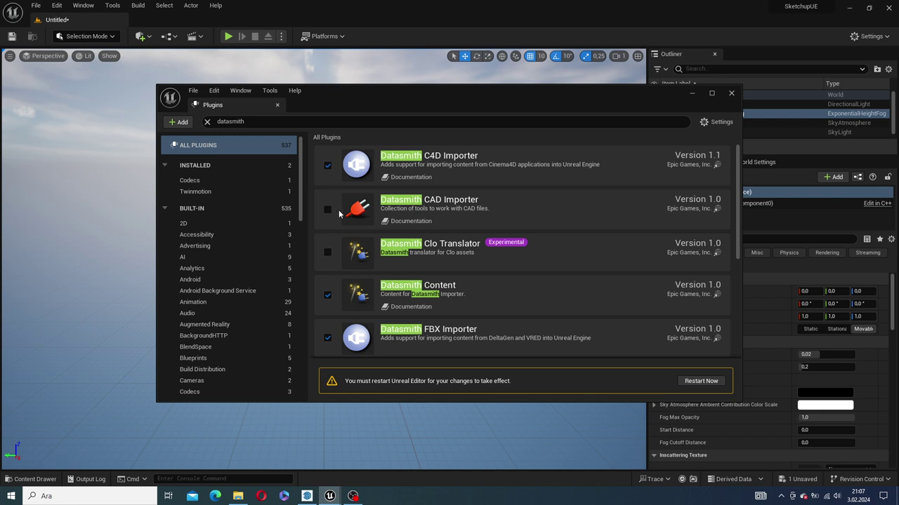
{"action": "left_click", "coordinate": [330, 251]}
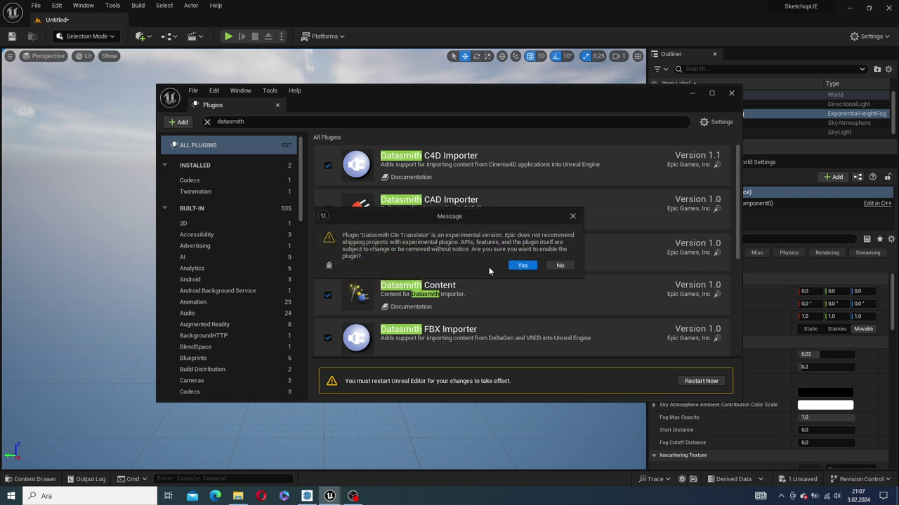
{"action": "left_click", "coordinate": [511, 267]}
Enable the beta Datasmith MVR and Interchange plugins, confirming each warning.
{"action": "scroll", "coordinate": [232, 295], "scroll_direction": "down", "scroll_amount": 2}
{"action": "scroll", "coordinate": [331, 322], "scroll_direction": "down", "scroll_amount": 4}
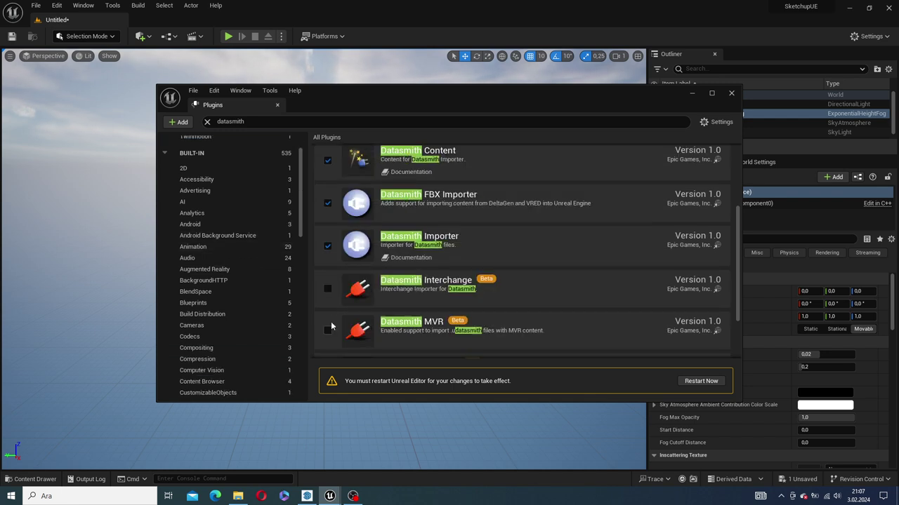
{"action": "left_click", "coordinate": [327, 330]}
{"action": "left_click", "coordinate": [525, 264]}
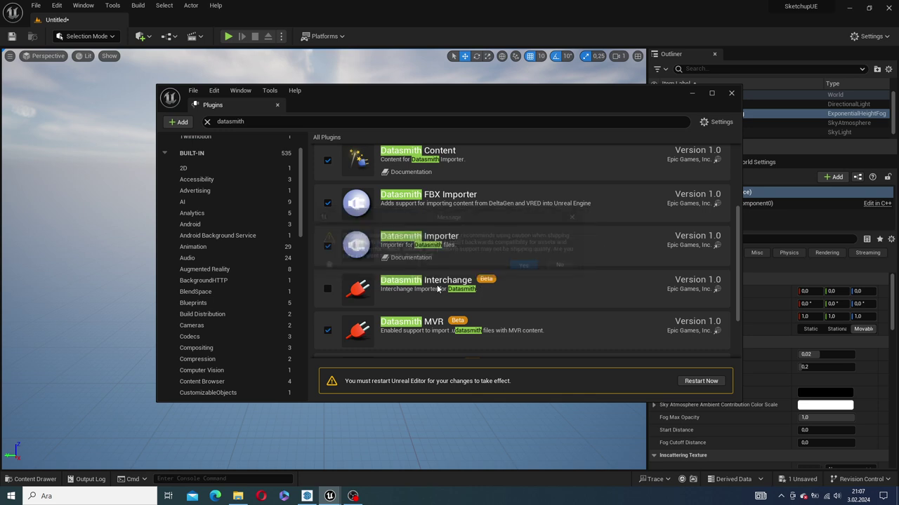
{"action": "left_click", "coordinate": [327, 290]}
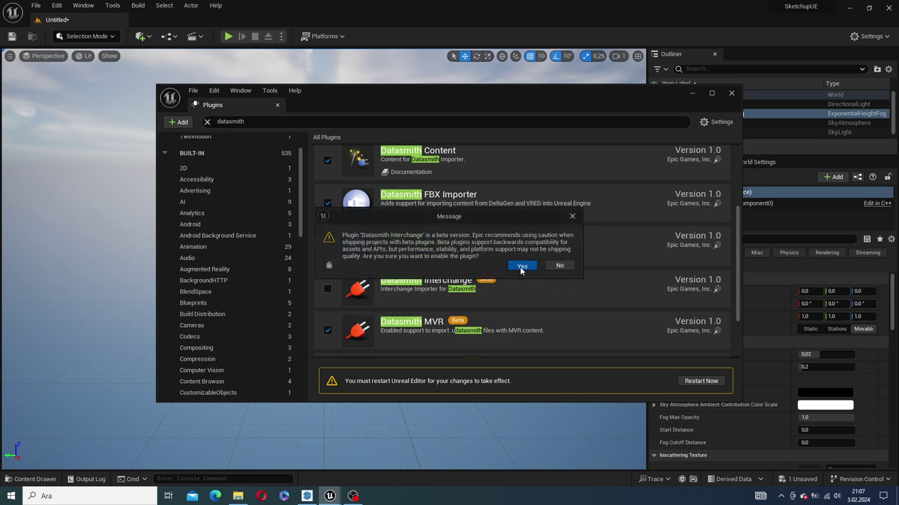
{"action": "left_click", "coordinate": [521, 266]}
{"action": "scroll", "coordinate": [521, 283], "scroll_direction": "down", "scroll_amount": 2}
{"action": "scroll", "coordinate": [548, 302], "scroll_direction": "down", "scroll_amount": 3}
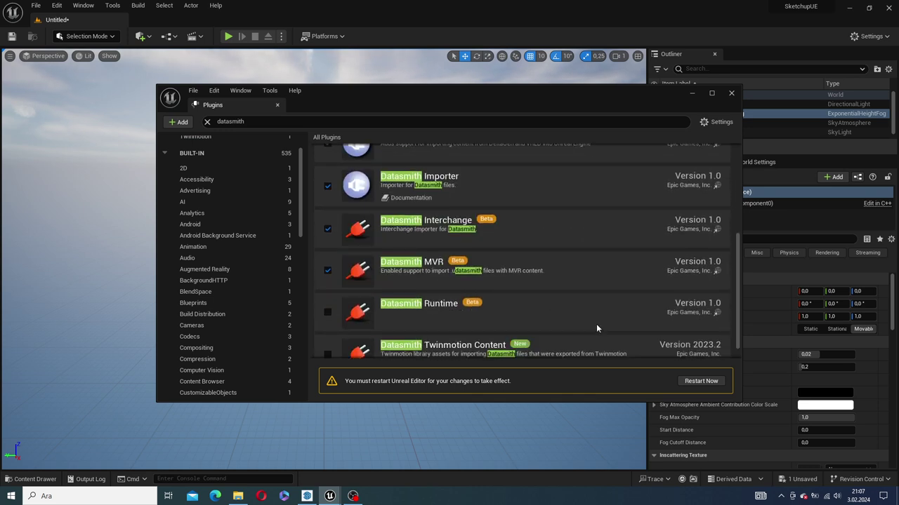
Restart Unreal Engine for the new plugins, saving the untitled level as Map1 first.
{"action": "left_click", "coordinate": [699, 383]}
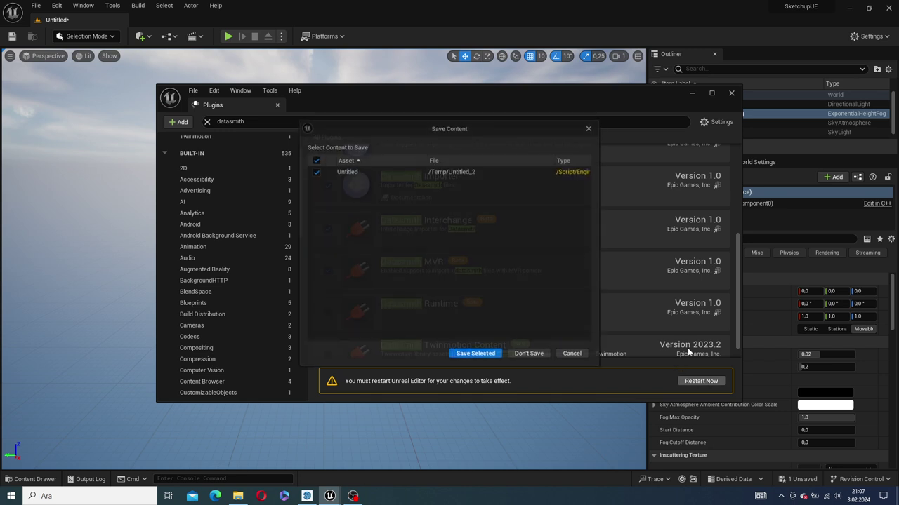
{"action": "left_click", "coordinate": [484, 354]}
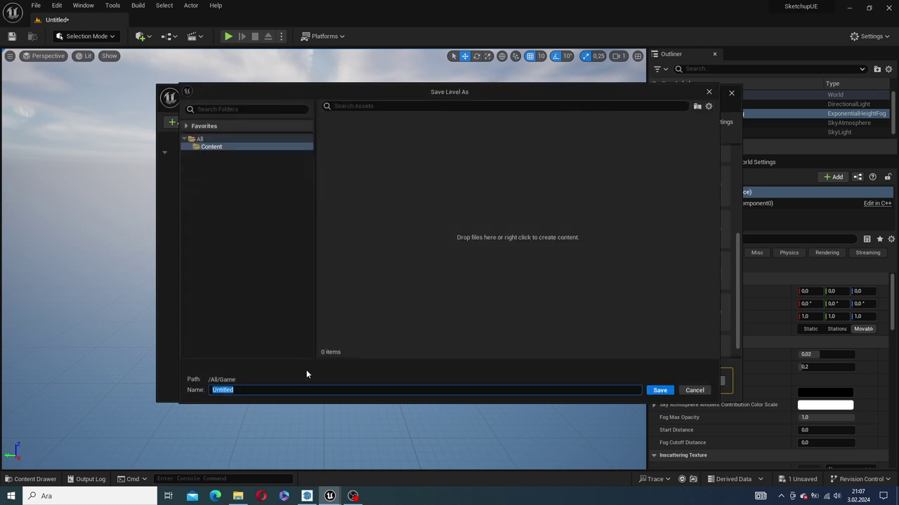
{"action": "type", "text": "Map"}
{"action": "type", "text": "1"}
{"action": "key", "text": "Return"}
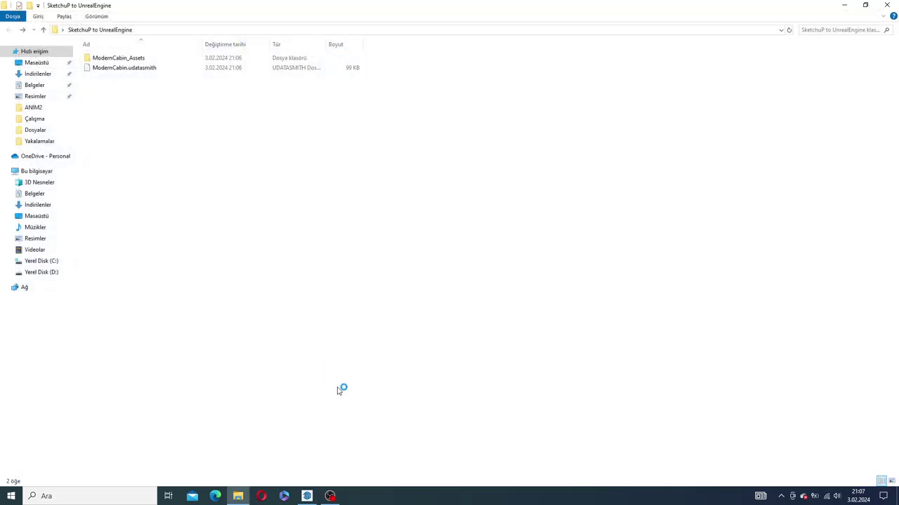
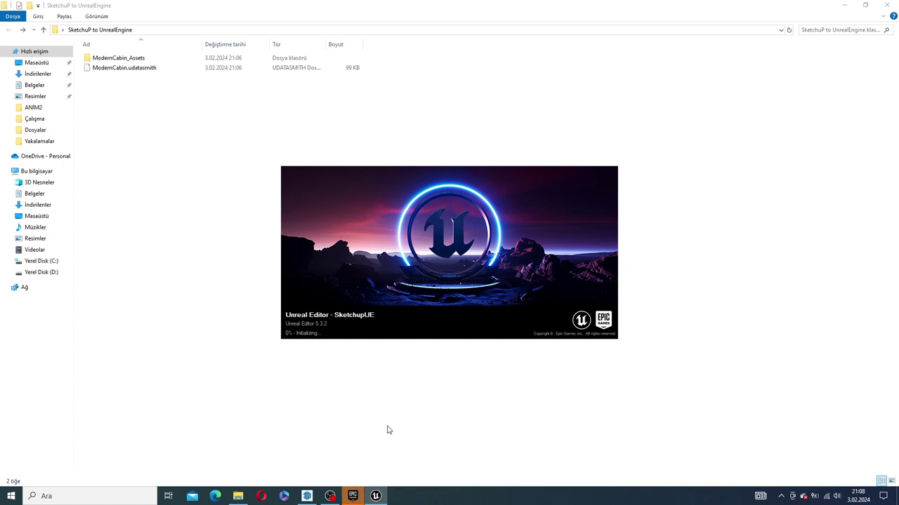
Bring SketchUp forward, orbit the ModernCabin house and drill into the upper-storey roof group.
{"action": "left_click", "coordinate": [307, 497]}
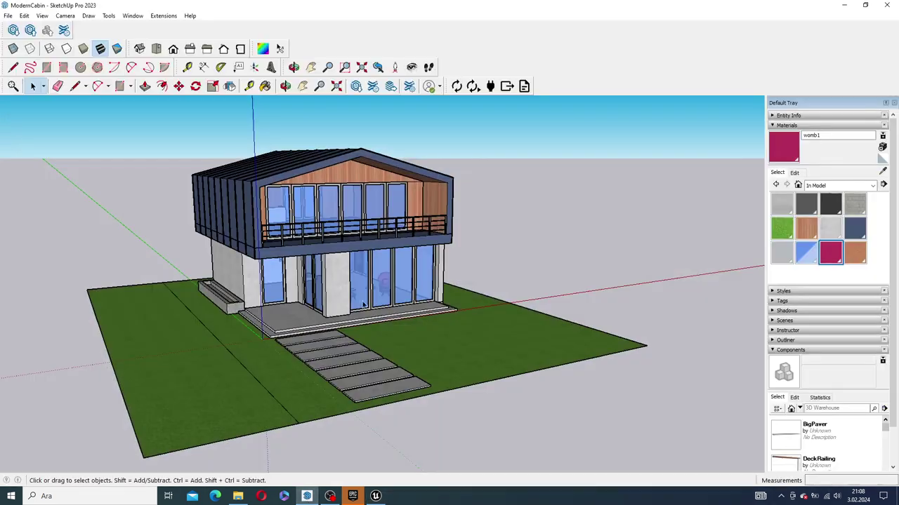
{"action": "middle_click_drag", "start_coordinate": [362, 305], "coordinate": [337, 276]}
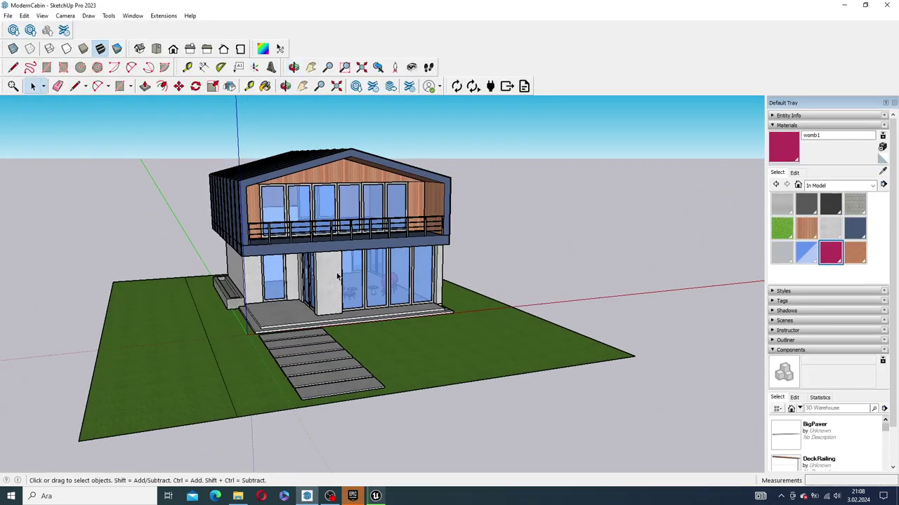
{"action": "middle_click_drag", "start_coordinate": [396, 243], "coordinate": [349, 167]}
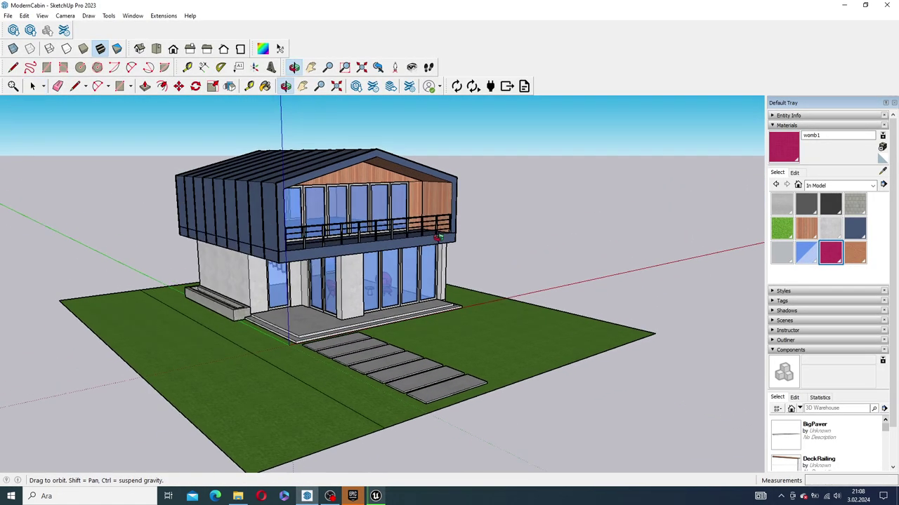
{"action": "left_click", "coordinate": [349, 168]}
{"action": "double_click", "coordinate": [380, 184]}
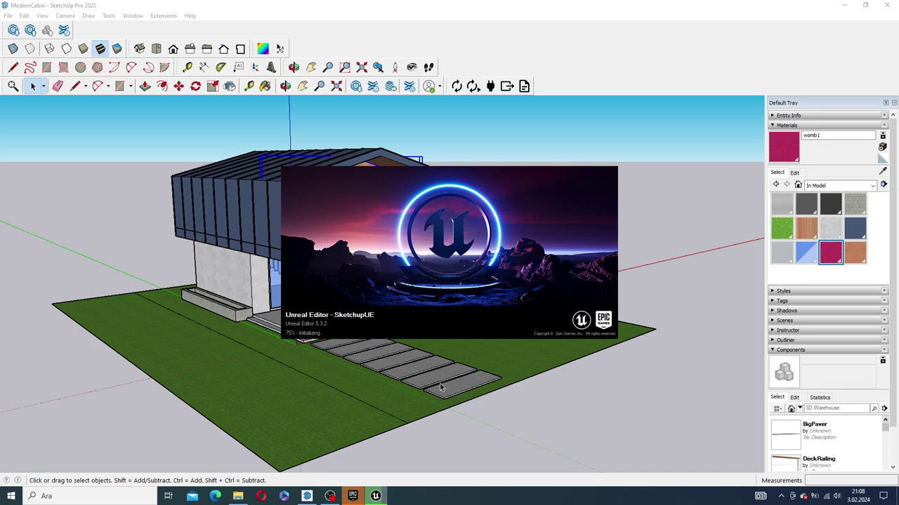
{"action": "mouse_move", "coordinate": [441, 388]}
{"action": "middle_mouse_down"}
{"action": "mouse_move", "coordinate": [534, 264]}
{"action": "mouse_move", "coordinate": [307, 167]}
{"action": "middle_mouse_up"}
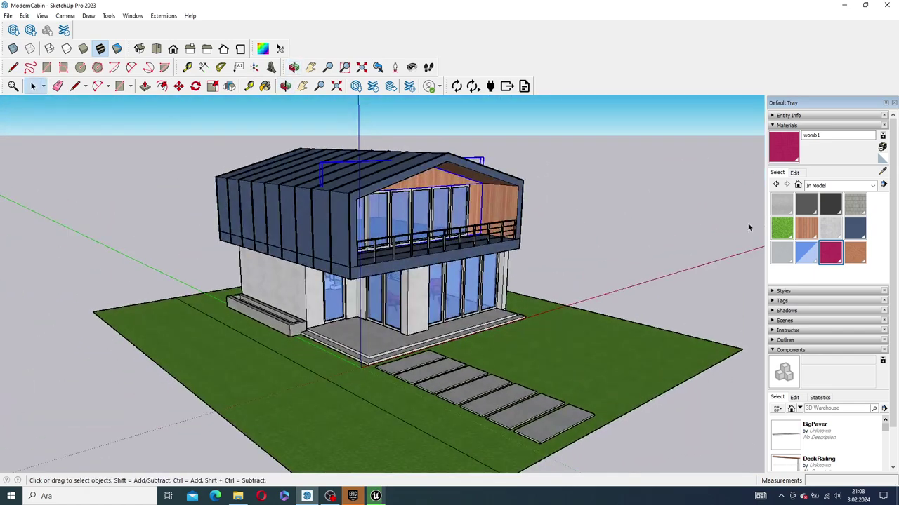
With the Paint Bucket (B), sample Modern Siding from the gable, then return to Unreal.
{"action": "key", "text": "b"}
{"action": "left_click", "coordinate": [478, 323], "text": "alt"}
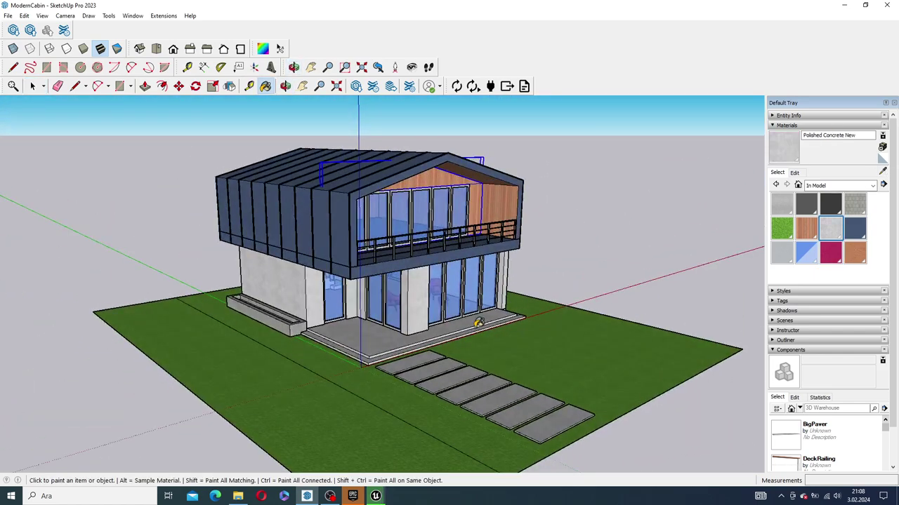
{"action": "key", "text": "alt"}
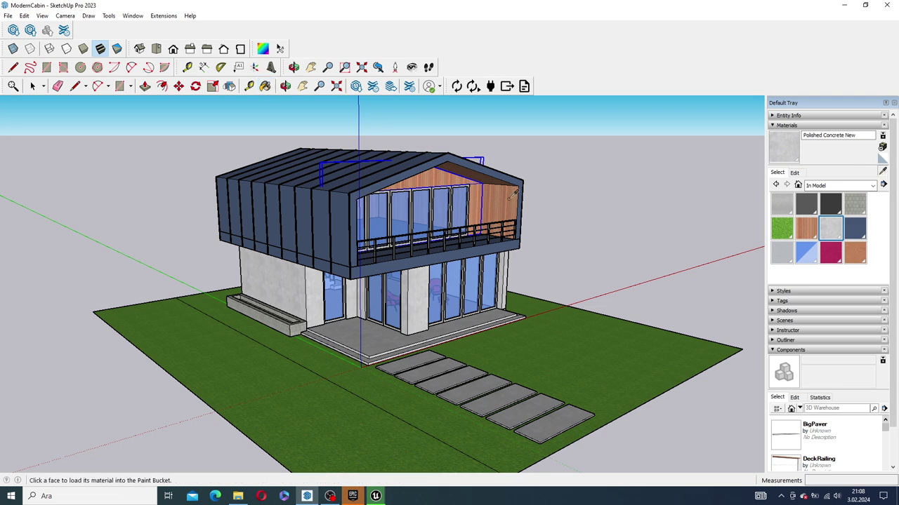
{"action": "left_click", "coordinate": [513, 196], "text": "alt"}
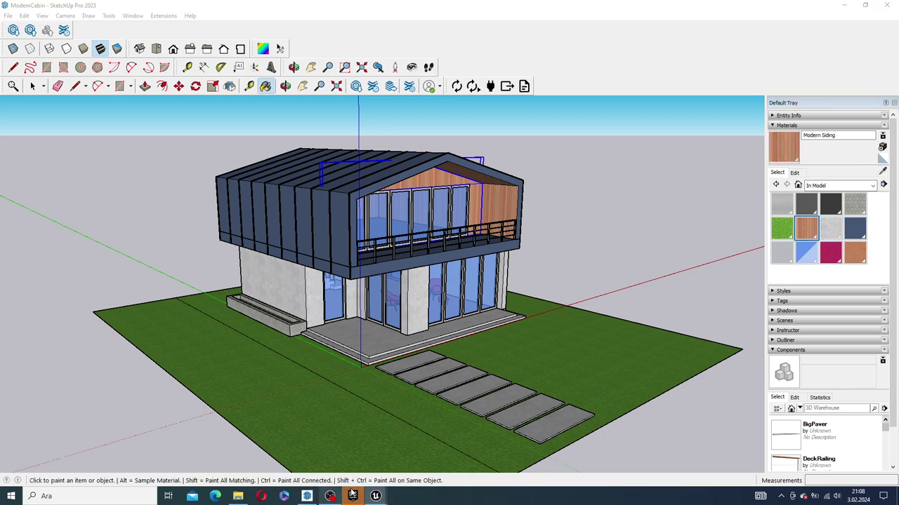
{"action": "left_click", "coordinate": [376, 495]}
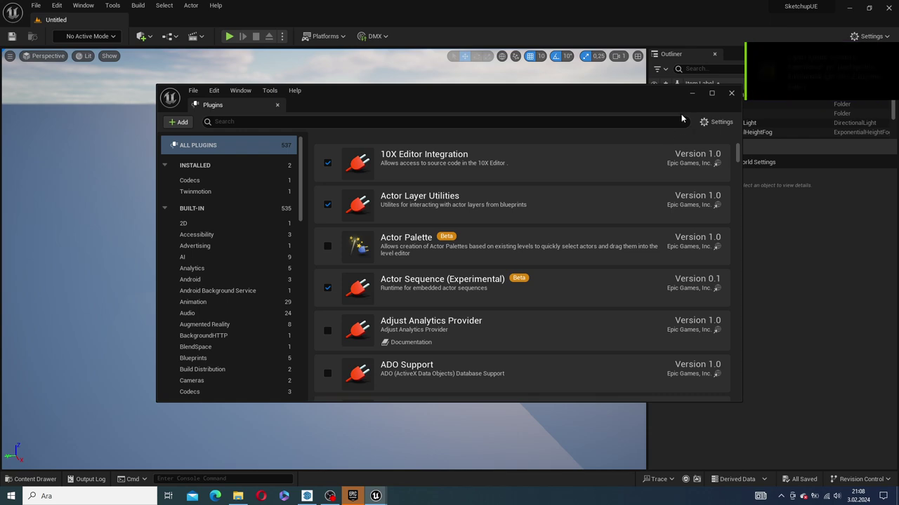
Close Plugins, open Map1 from the Content Drawer, and start Add > Datasmith > File Import.
{"action": "left_click", "coordinate": [730, 94]}
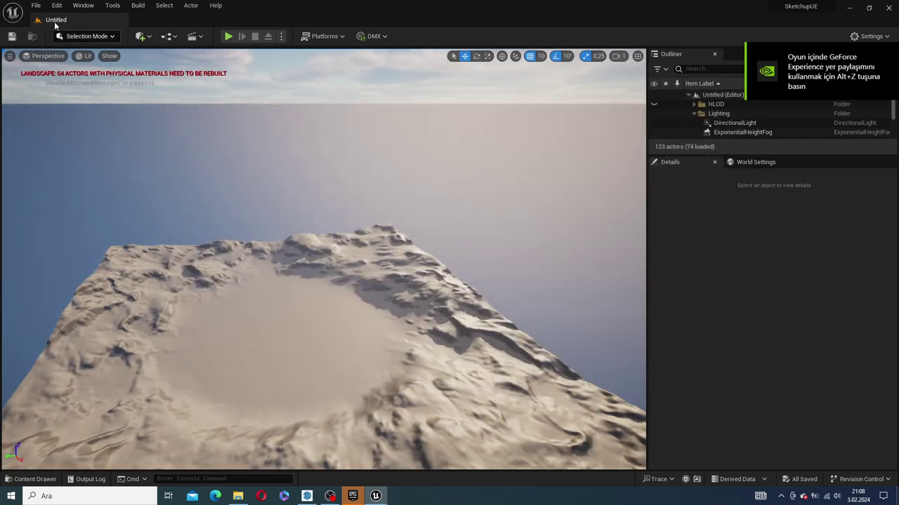
{"action": "key", "text": "ctrl+space"}
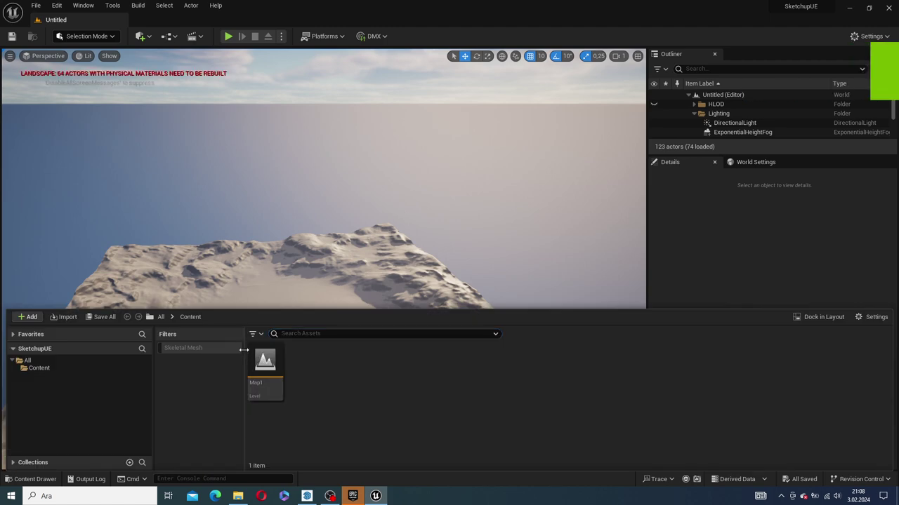
{"action": "double_click", "coordinate": [266, 367]}
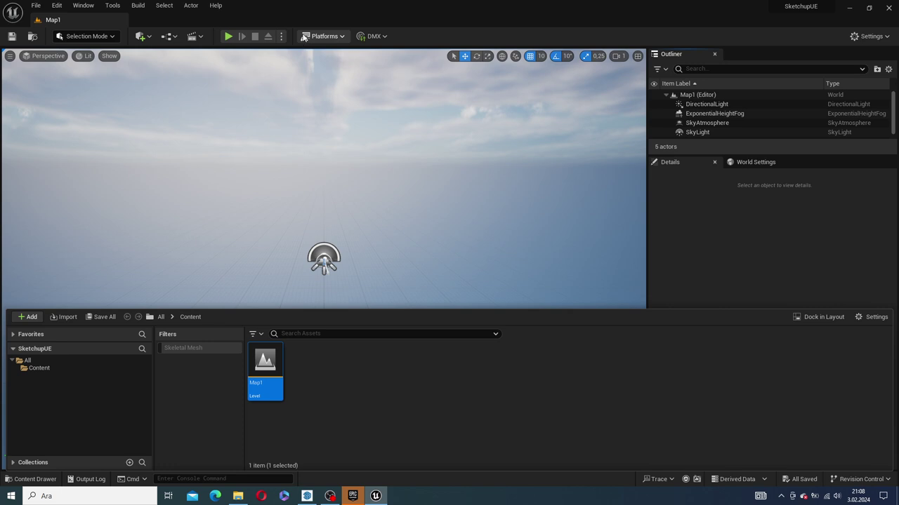
{"action": "left_click", "coordinate": [148, 40]}
{"action": "mouse_move", "coordinate": [169, 113]}
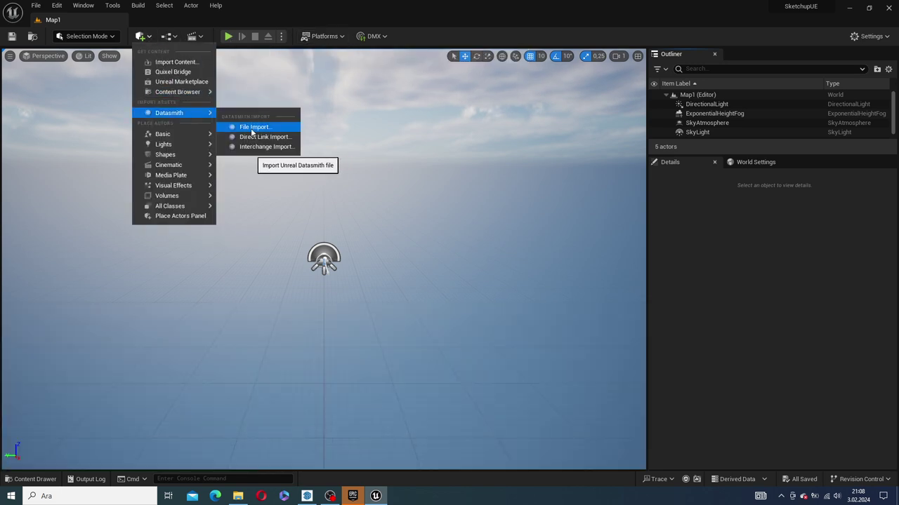
{"action": "left_click", "coordinate": [257, 129]}
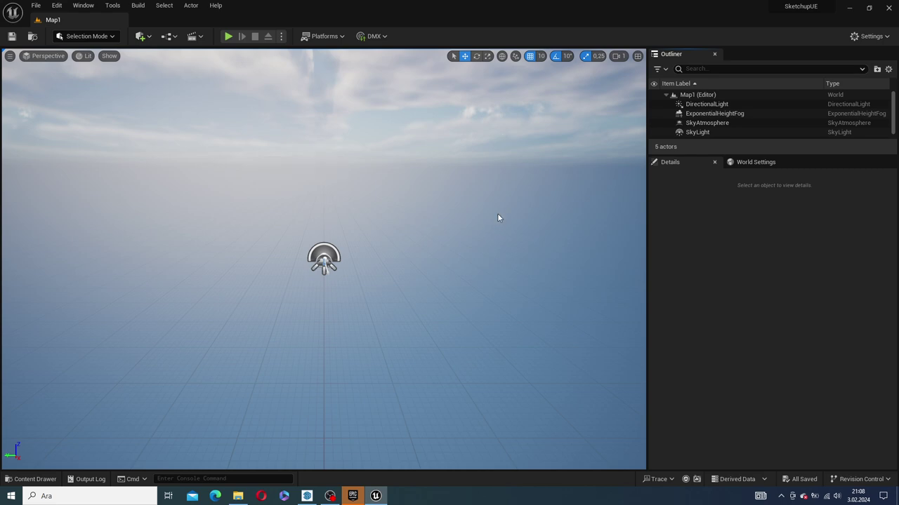
{"action": "mouse_move", "coordinate": [42, 140]}
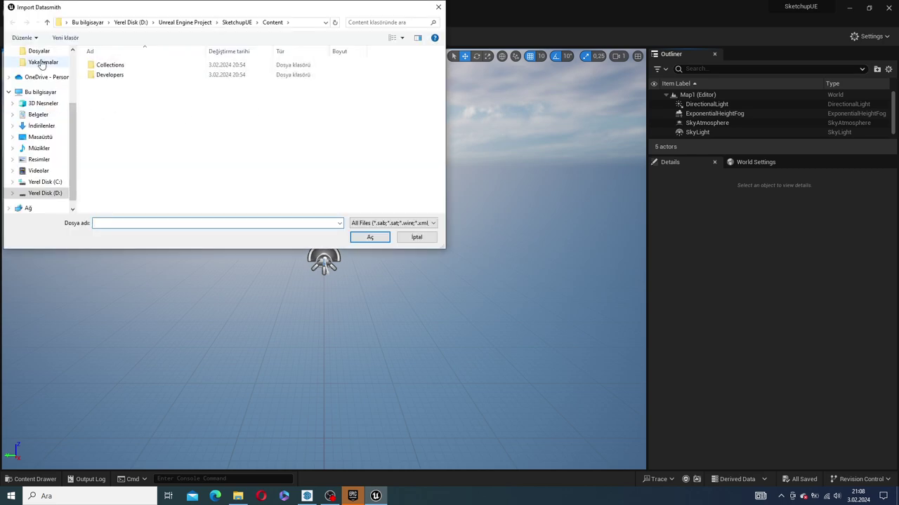
Choose ModernCabin.udatasmith from Desktop > SketchuP to UnrealEngine for import.
{"action": "left_click", "coordinate": [40, 136]}
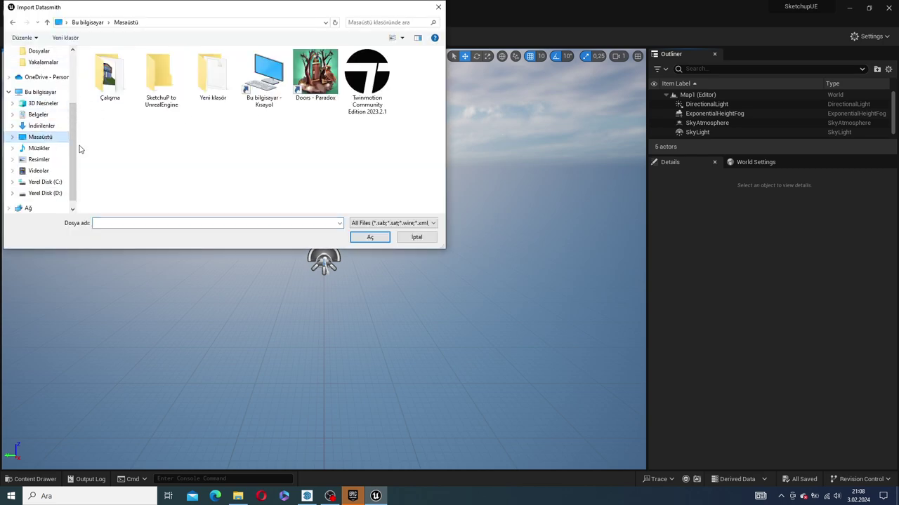
{"action": "left_click", "coordinate": [161, 80]}
{"action": "double_click", "coordinate": [161, 79]}
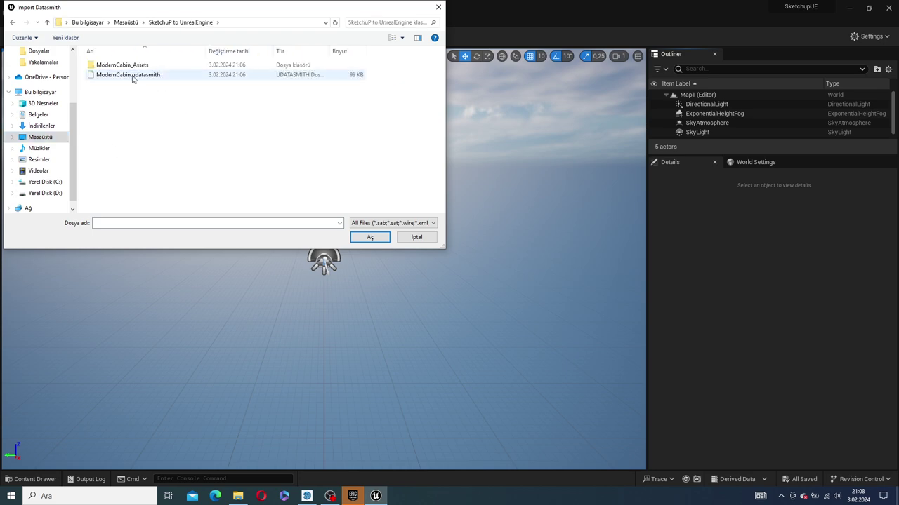
{"action": "left_click", "coordinate": [148, 76]}
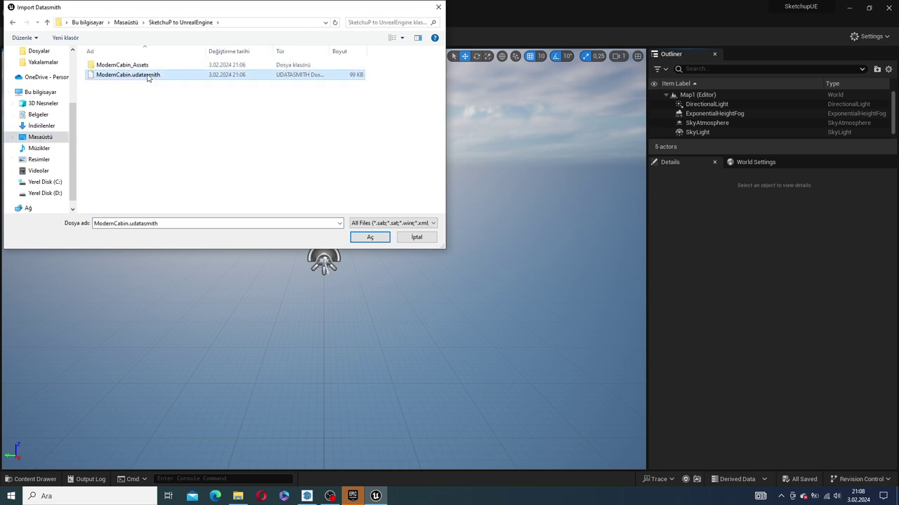
{"action": "double_click", "coordinate": [148, 76]}
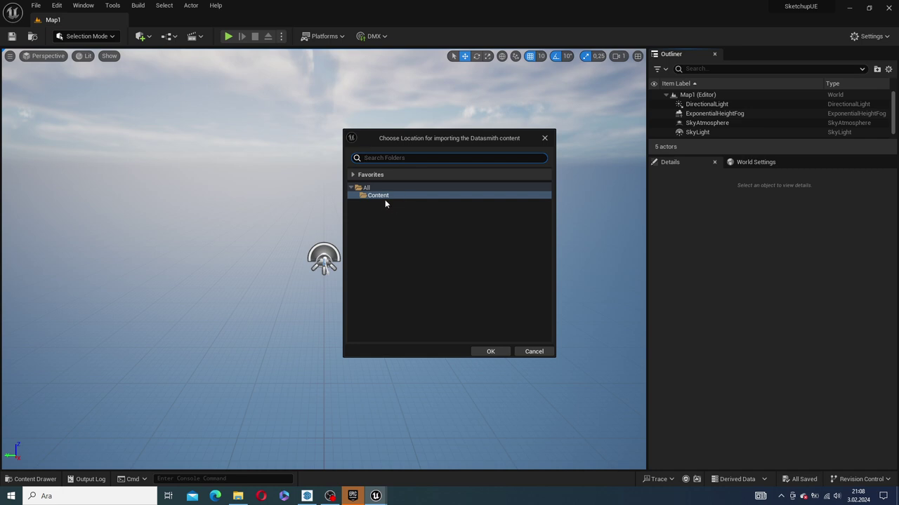
Create a new SketchUp folder under Content and confirm it as the import location.
{"action": "right_click", "coordinate": [384, 200]}
{"action": "left_click", "coordinate": [405, 207]}
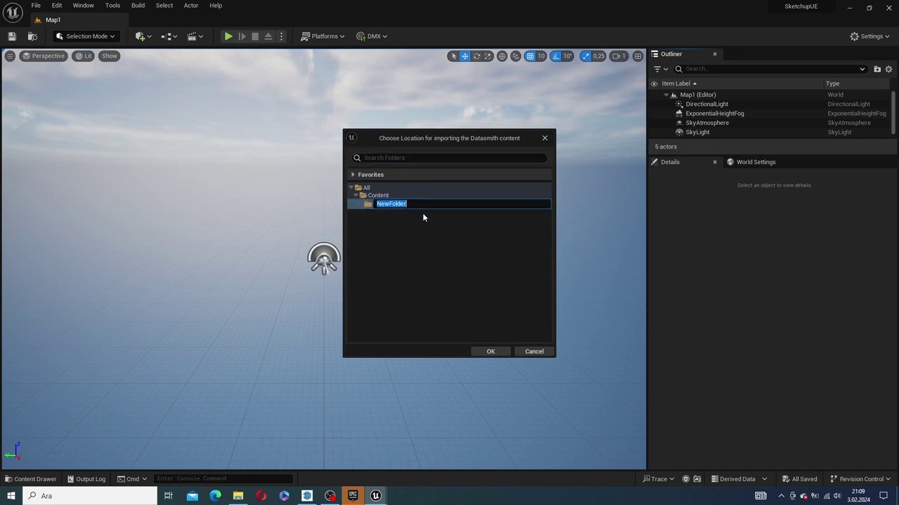
{"action": "type", "text": "Sk"}
{"action": "type", "text": "etchu"}
{"action": "key", "text": "BackSpace"}
{"action": "key", "text": "BackSpace"}
{"action": "key", "text": "BackSpace"}
{"action": "type", "text": "h"}
{"action": "type", "text": "U"}
{"action": "type", "text": "c"}
{"action": "left_click", "coordinate": [489, 351]}
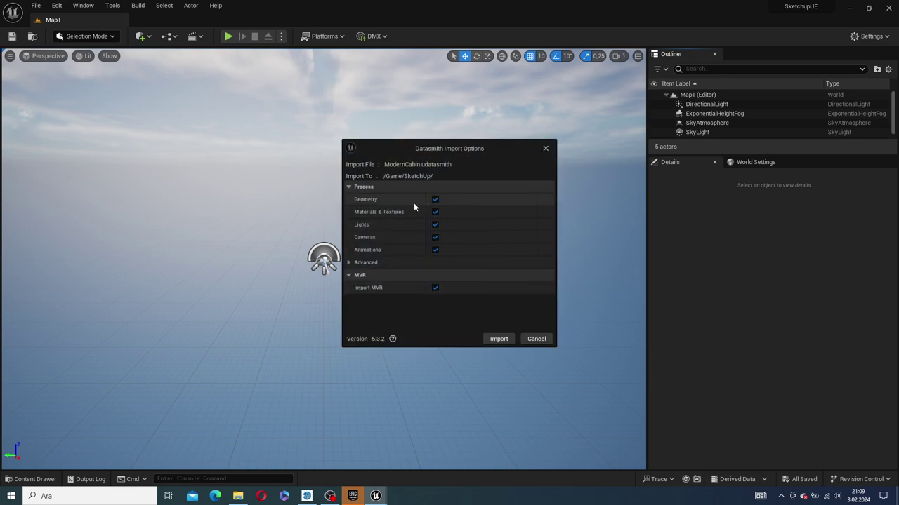
Turn off Animations and Import MVR in the Datasmith options, then run the import.
{"action": "left_click", "coordinate": [435, 250]}
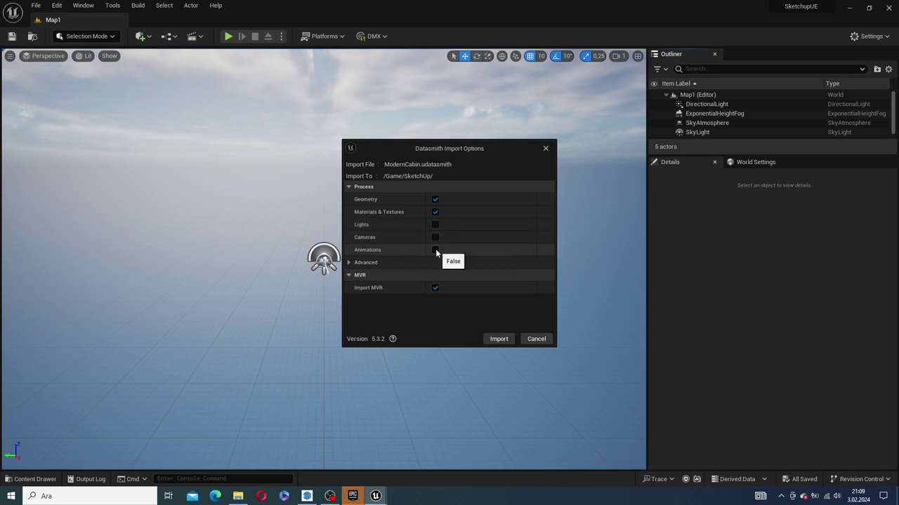
{"action": "left_click", "coordinate": [435, 287]}
{"action": "left_click", "coordinate": [349, 264]}
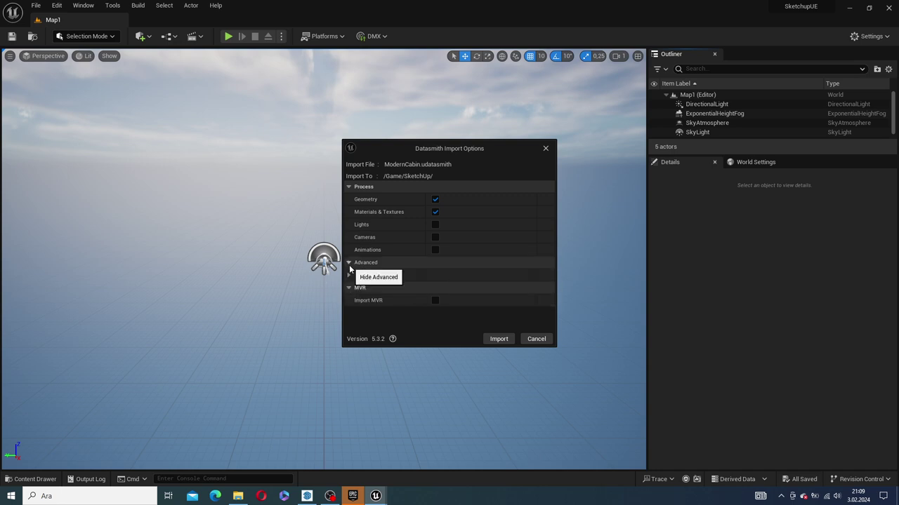
{"action": "left_click", "coordinate": [349, 263]}
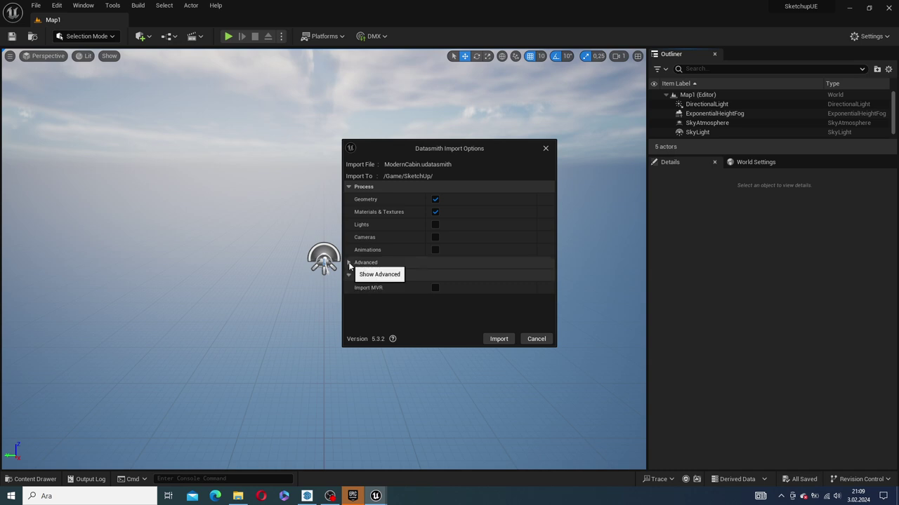
{"action": "left_click", "coordinate": [499, 339]}
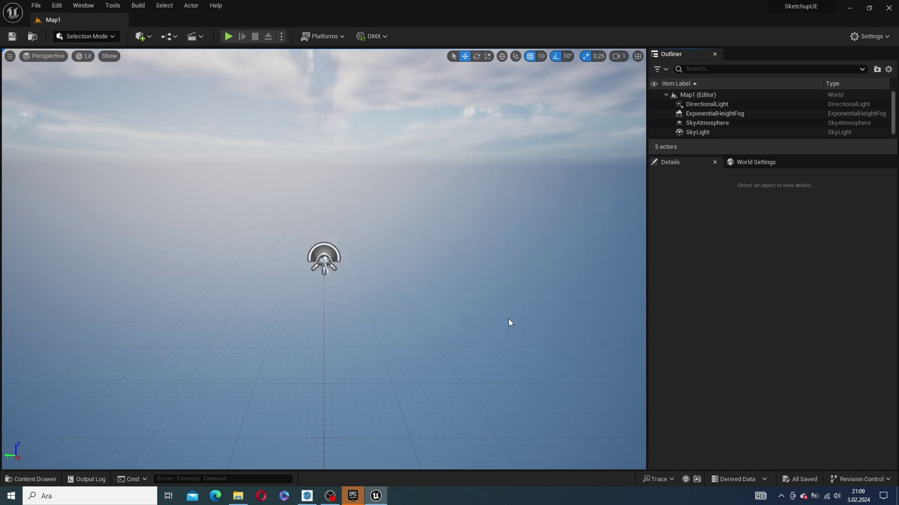
Orbit and dolly the viewport until the cabin's balcony railing and glass doors fill the view.
{"action": "left_click_drag", "start_coordinate": [469, 268], "coordinate": [309, 281], "text": "alt"}
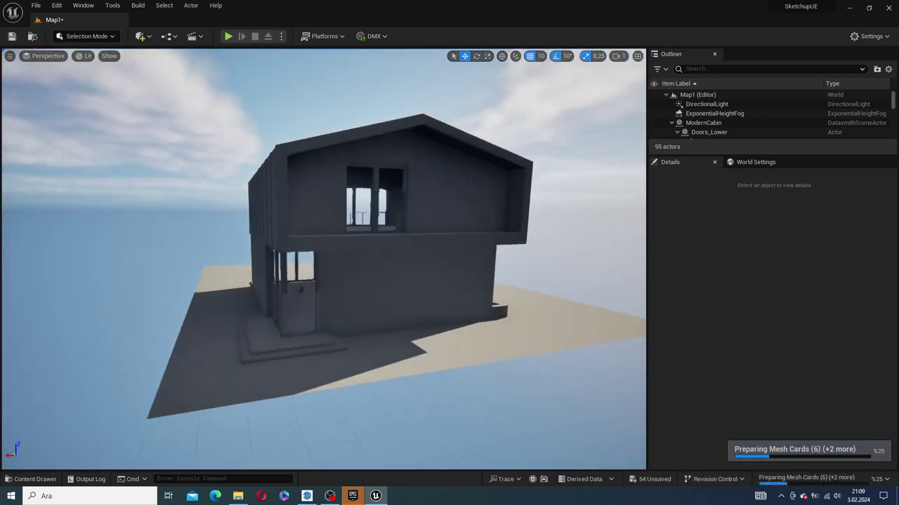
{"action": "left_click_drag", "start_coordinate": [472, 271], "coordinate": [175, 274], "text": "alt"}
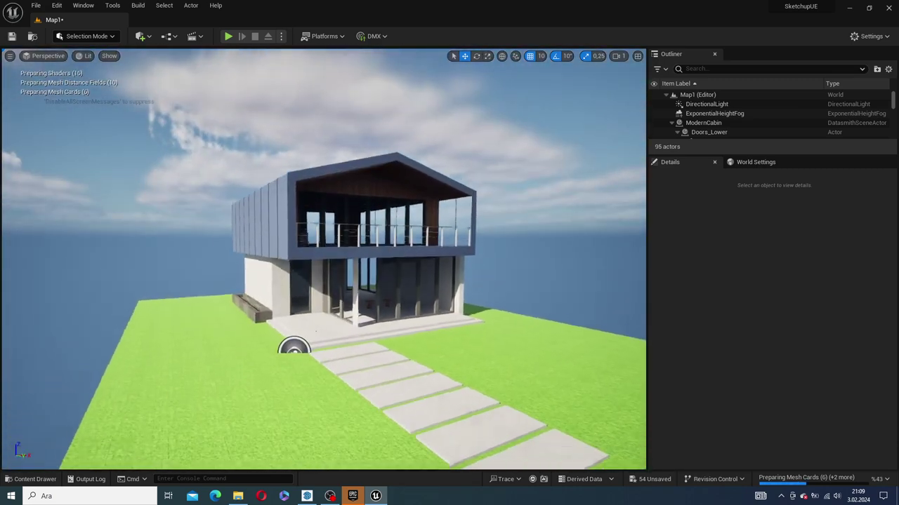
{"action": "left_click_drag", "start_coordinate": [340, 212], "coordinate": [341, 212], "text": "alt"}
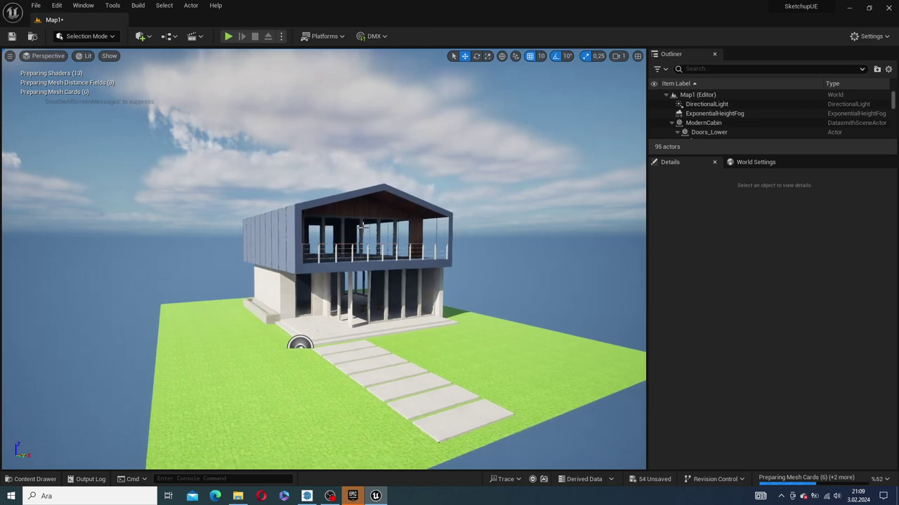
{"action": "scroll", "coordinate": [365, 226], "scroll_direction": "up", "scroll_amount": 2}
{"action": "scroll", "coordinate": [380, 226], "scroll_direction": "down", "scroll_amount": 2}
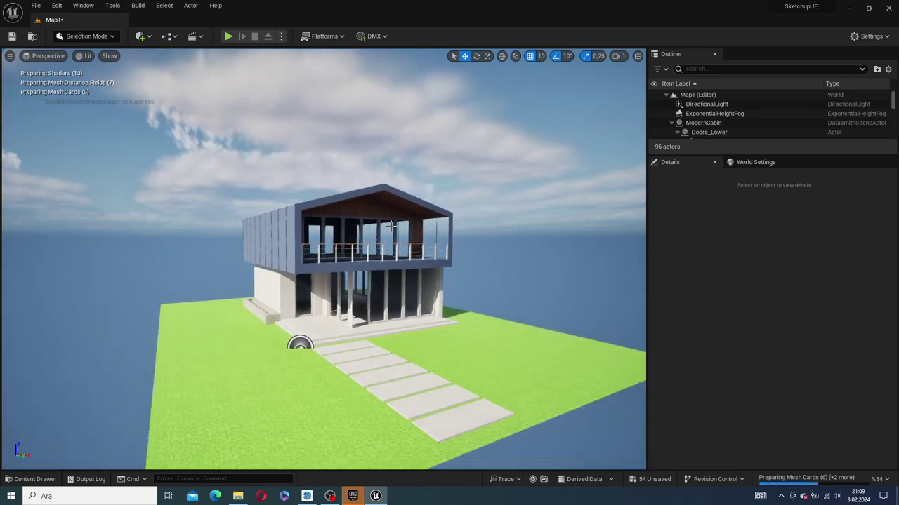
{"action": "middle_click_drag", "start_coordinate": [391, 224], "coordinate": [426, 249]}
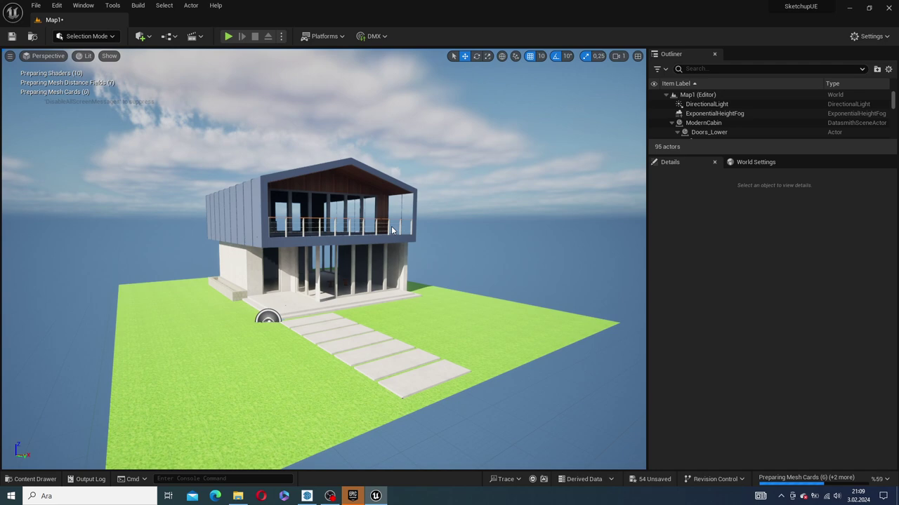
{"action": "left_click_drag", "start_coordinate": [267, 318], "coordinate": [264, 344], "text": "alt"}
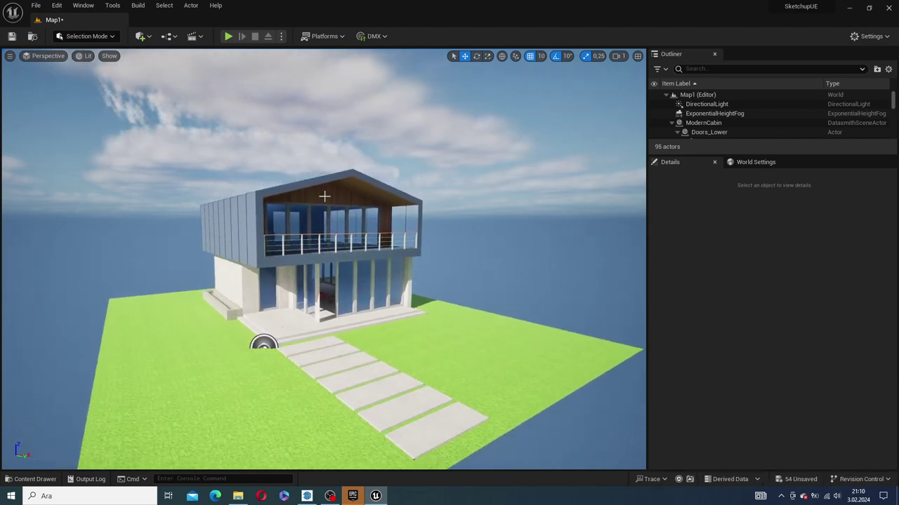
{"action": "right_click_drag", "start_coordinate": [264, 344], "coordinate": [245, 371], "text": "alt"}
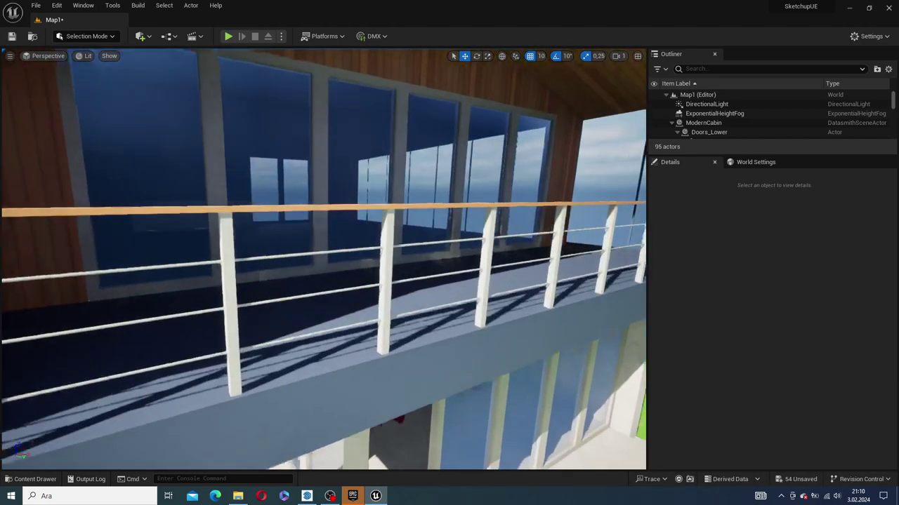
Select the upper sliding door, pull back to a wide view, deselect, and open the ModernCabin Content Drawer.
{"action": "left_click", "coordinate": [307, 184]}
{"action": "scroll", "coordinate": [307, 184], "scroll_direction": "down", "scroll_amount": 5}
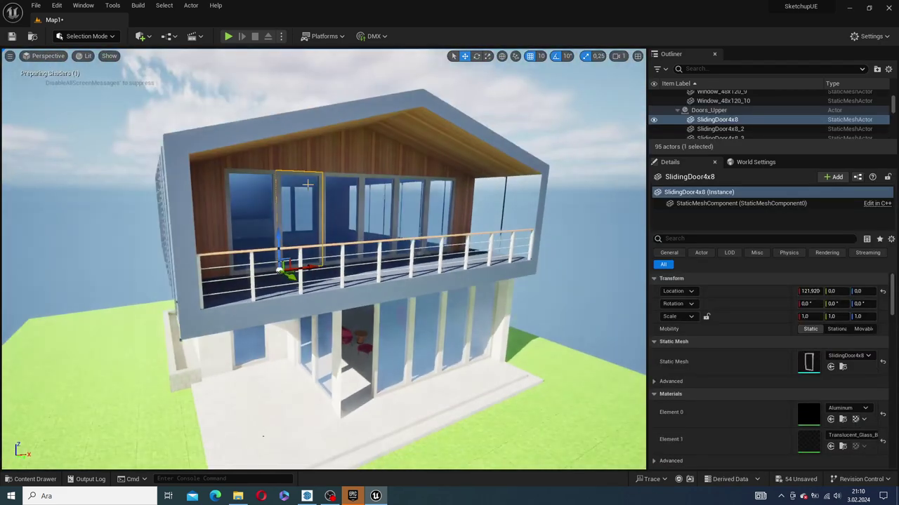
{"action": "right_click_drag", "start_coordinate": [307, 184], "coordinate": [282, 362], "text": "alt"}
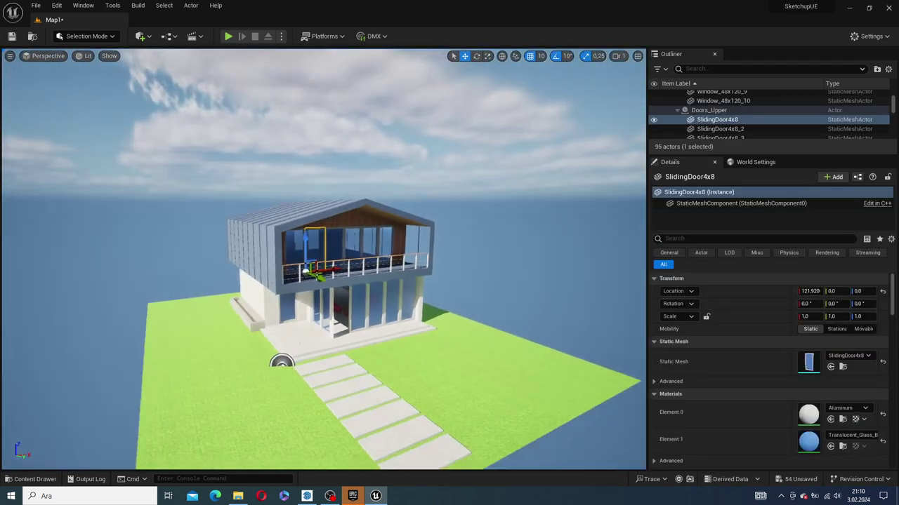
{"action": "left_click_drag", "start_coordinate": [282, 362], "coordinate": [281, 310], "text": "alt"}
{"action": "left_click", "coordinate": [542, 210]}
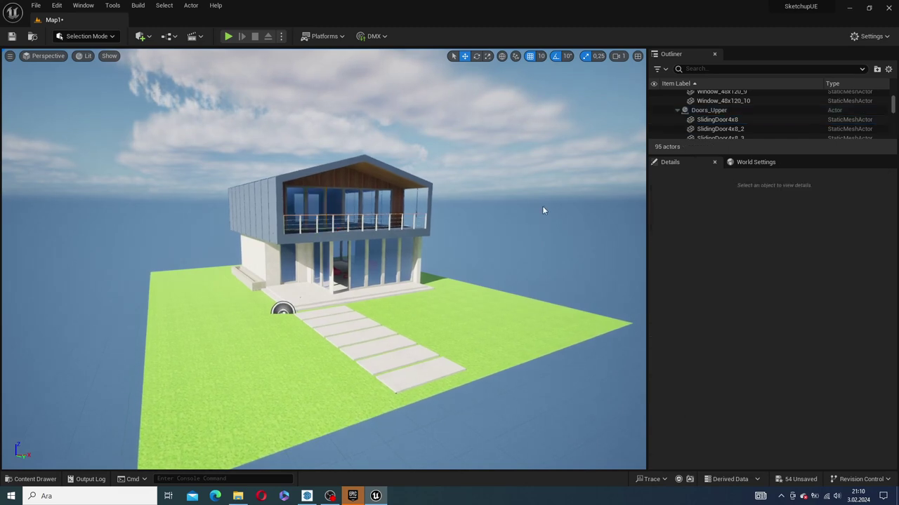
{"action": "scroll", "coordinate": [729, 123], "scroll_direction": "up", "scroll_amount": 3}
{"action": "scroll", "coordinate": [729, 122], "scroll_direction": "up", "scroll_amount": 3}
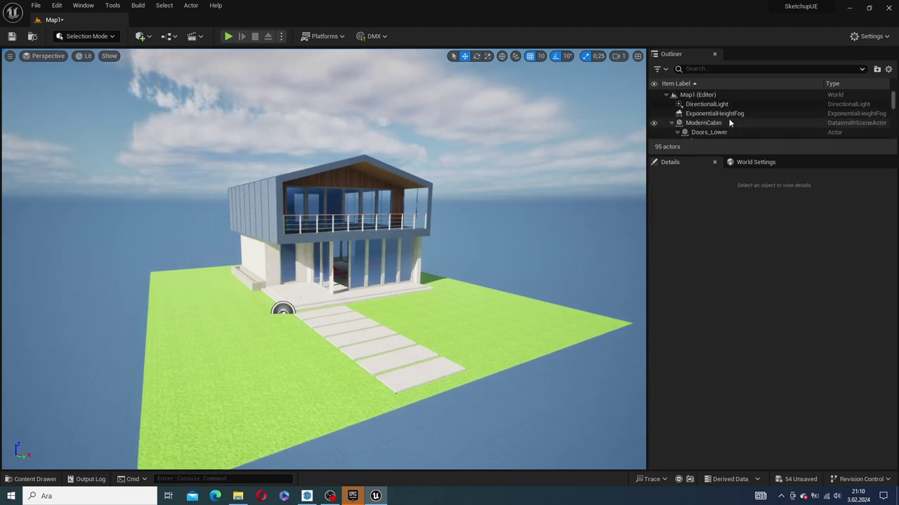
{"action": "scroll", "coordinate": [699, 114], "scroll_direction": "down", "scroll_amount": 2}
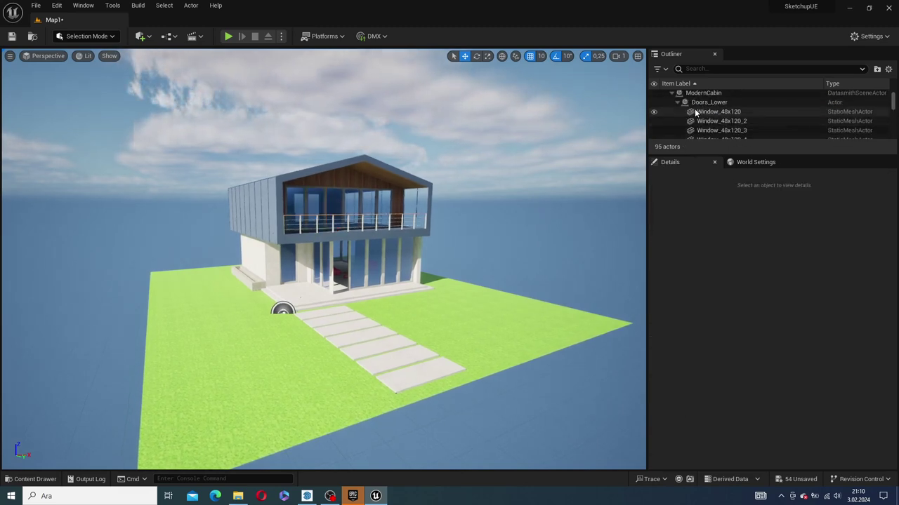
{"action": "scroll", "coordinate": [695, 115], "scroll_direction": "up", "scroll_amount": 1}
{"action": "key", "text": "ctrl+space"}
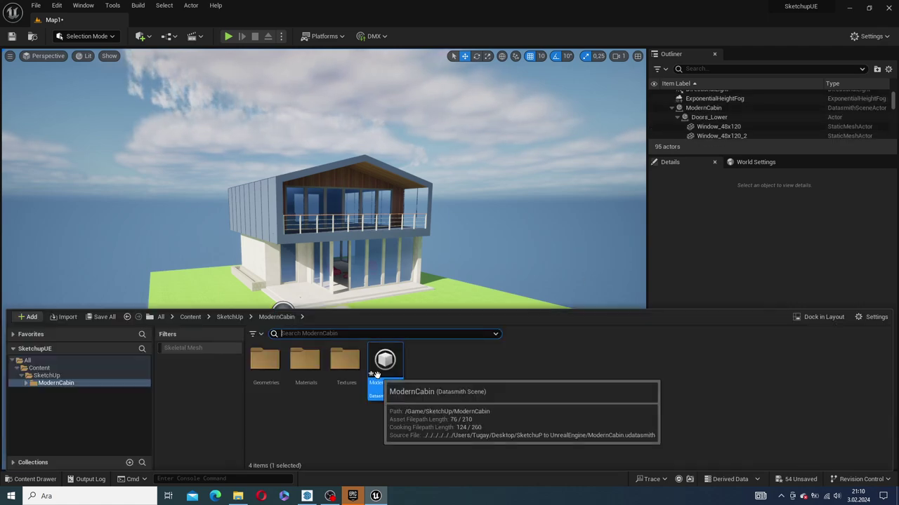
Close the Content Drawer, expand ModernCabin in the Outliner and inspect Doors_Lower and Window_48x120.
{"action": "left_click", "coordinate": [675, 108]}
{"action": "left_click", "coordinate": [675, 109]}
{"action": "left_click", "coordinate": [700, 119]}
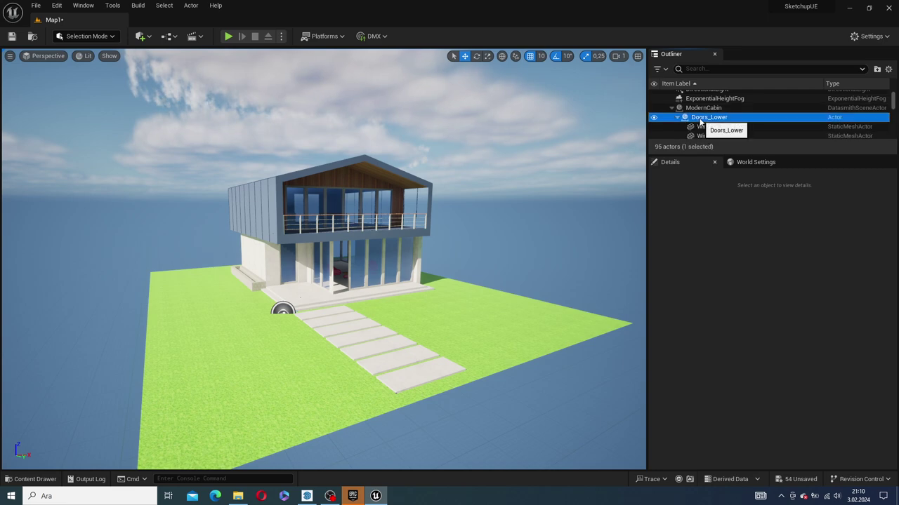
{"action": "left_click", "coordinate": [700, 127]}
{"action": "left_click", "coordinate": [678, 118]}
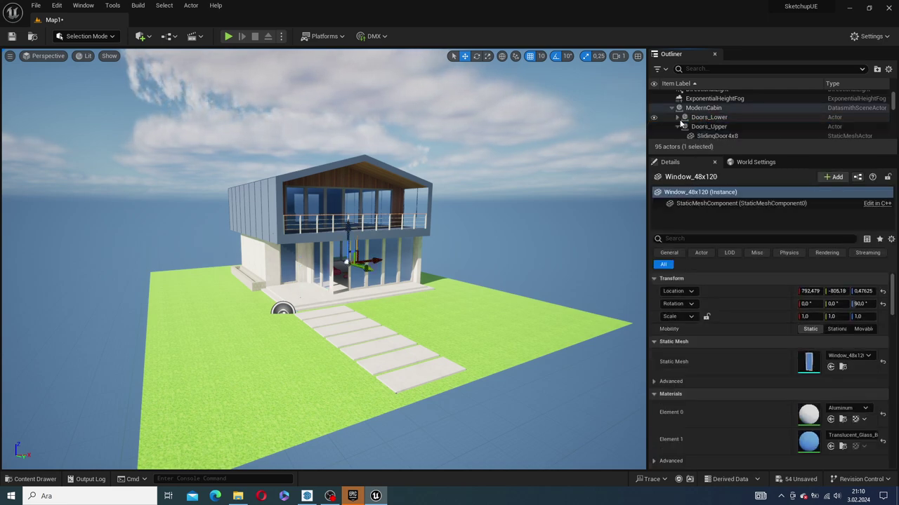
{"action": "scroll", "coordinate": [684, 127], "scroll_direction": "down", "scroll_amount": 2}
{"action": "scroll", "coordinate": [684, 123], "scroll_direction": "down", "scroll_amount": 2}
{"action": "scroll", "coordinate": [684, 116], "scroll_direction": "up", "scroll_amount": 3}
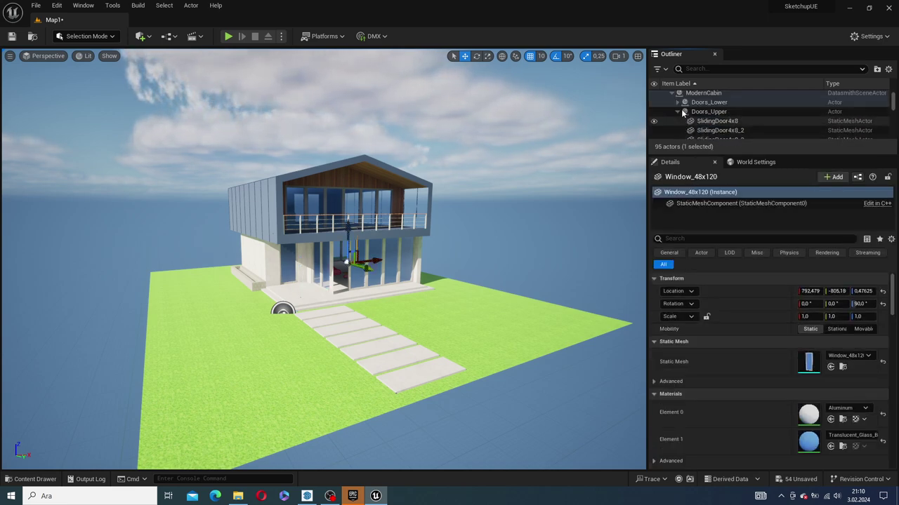
{"action": "scroll", "coordinate": [682, 118], "scroll_direction": "down", "scroll_amount": 2}
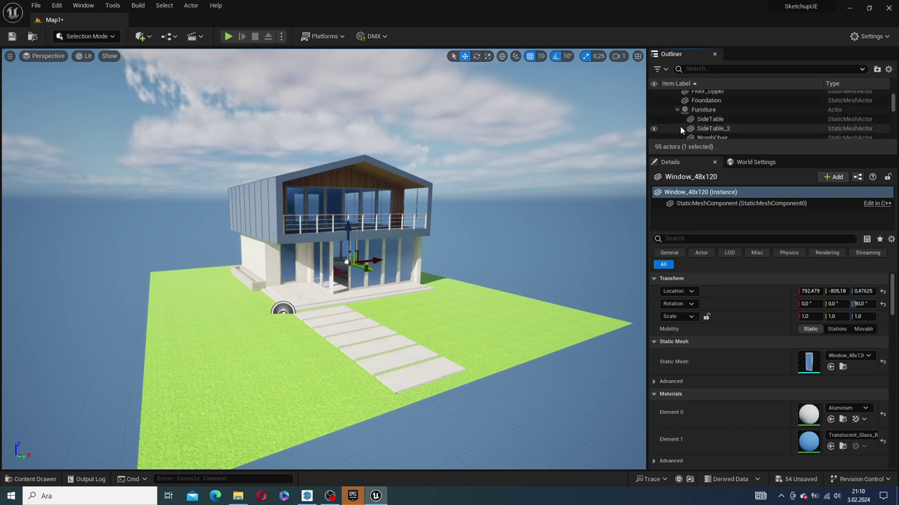
Inspect the Furniture actors: SideTable, SideTable_2, WombChair, WombChair_2 and both WombChair_Ottomans.
{"action": "left_click", "coordinate": [700, 111]}
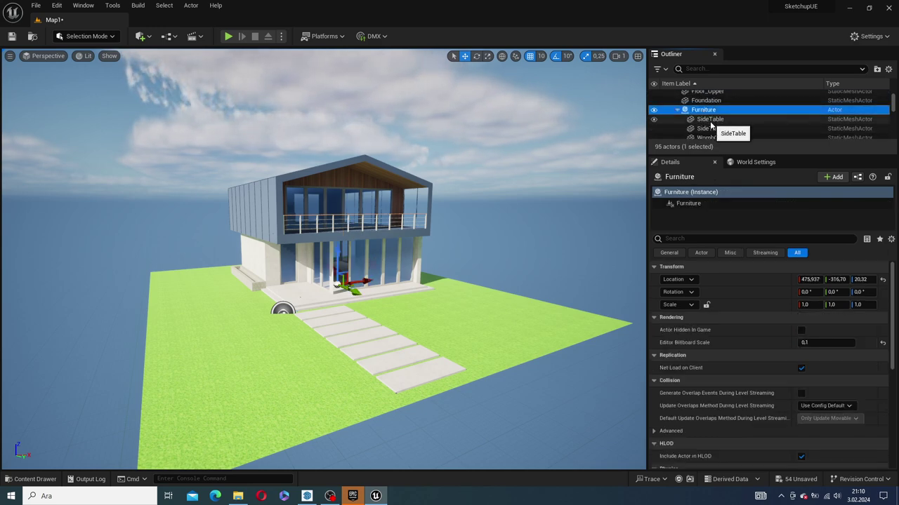
{"action": "left_click", "coordinate": [710, 120]}
{"action": "left_click", "coordinate": [709, 128]}
{"action": "scroll", "coordinate": [716, 123], "scroll_direction": "down", "scroll_amount": 2}
{"action": "left_click", "coordinate": [723, 111]}
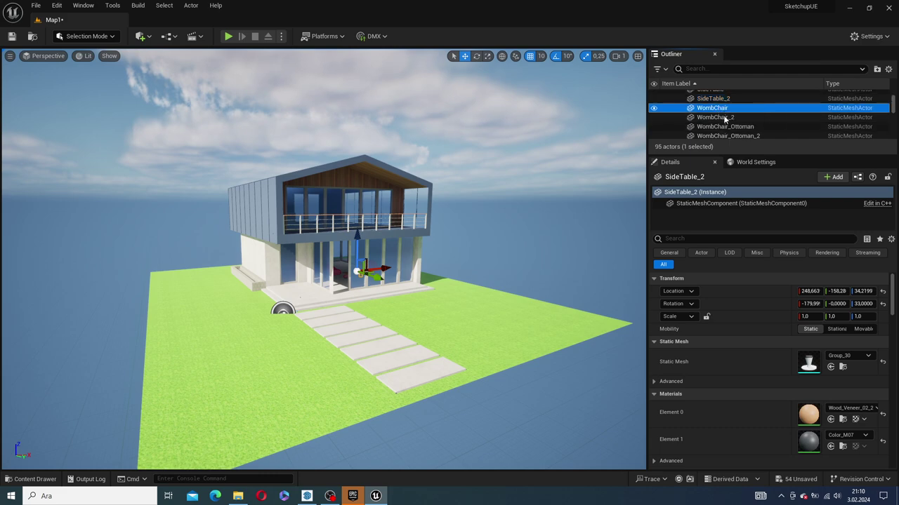
{"action": "left_click", "coordinate": [724, 118]}
{"action": "left_click", "coordinate": [723, 127]}
{"action": "scroll", "coordinate": [723, 127], "scroll_direction": "down", "scroll_amount": 1}
{"action": "left_click", "coordinate": [716, 122]}
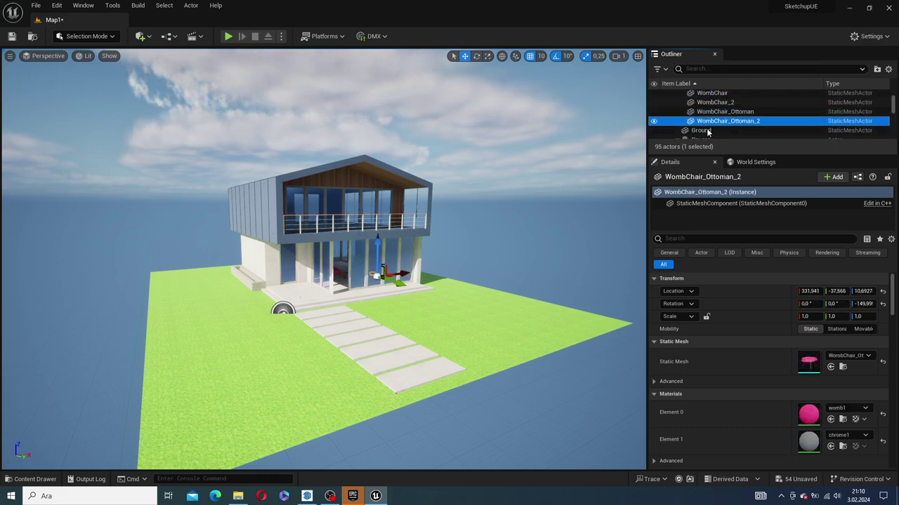
Inspect BigPaver through BigPaver_6 and view the concrete paver walkway from the side.
{"action": "scroll", "coordinate": [706, 132], "scroll_direction": "down", "scroll_amount": 1}
{"action": "left_click", "coordinate": [708, 133]}
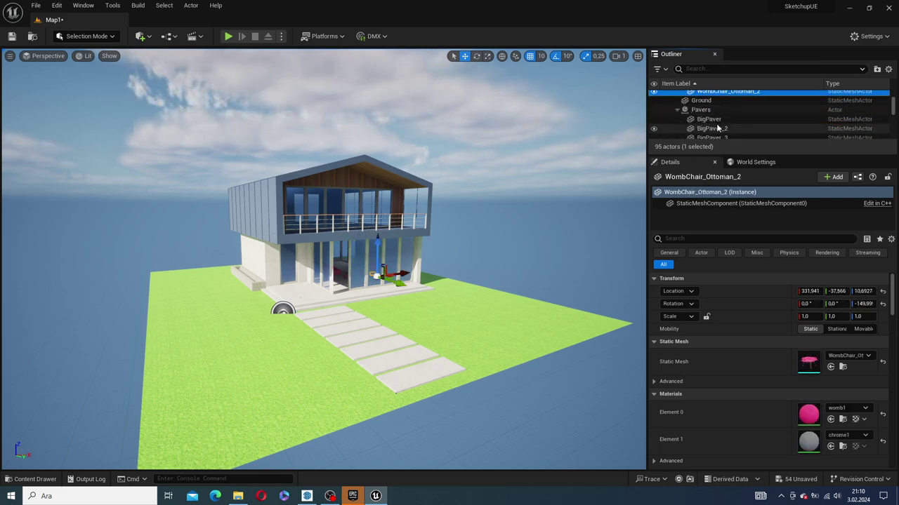
{"action": "scroll", "coordinate": [716, 131], "scroll_direction": "down", "scroll_amount": 1}
{"action": "left_click", "coordinate": [718, 131]}
{"action": "scroll", "coordinate": [717, 132], "scroll_direction": "down", "scroll_amount": 1}
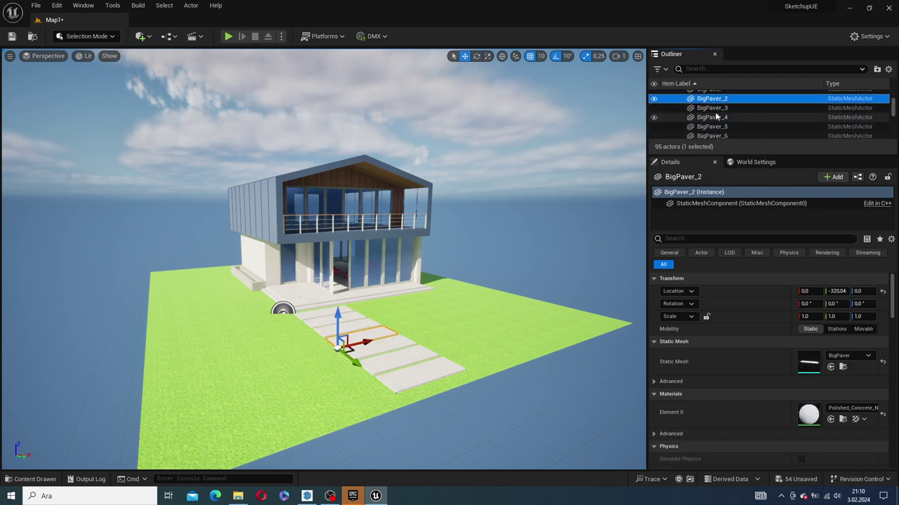
{"action": "left_click", "coordinate": [718, 130]}
{"action": "scroll", "coordinate": [718, 130], "scroll_direction": "down", "scroll_amount": 1}
{"action": "left_click", "coordinate": [717, 129]}
{"action": "scroll", "coordinate": [718, 128], "scroll_direction": "down", "scroll_amount": 1}
{"action": "left_click", "coordinate": [717, 128]}
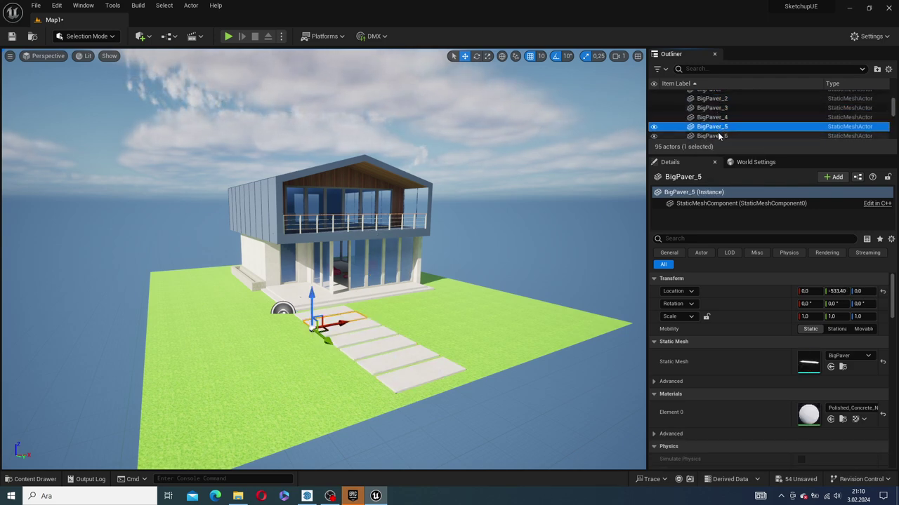
{"action": "left_click", "coordinate": [719, 135]}
{"action": "scroll", "coordinate": [718, 136], "scroll_direction": "down", "scroll_amount": 5}
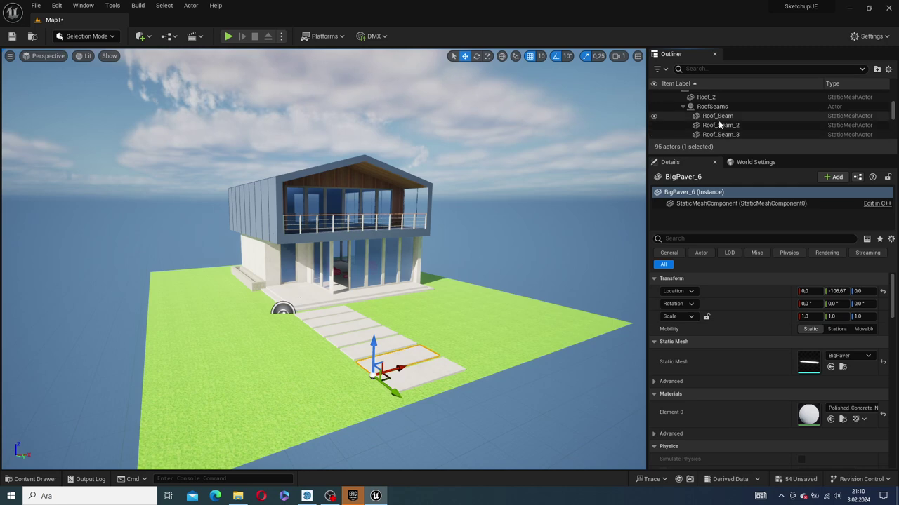
{"action": "scroll", "coordinate": [719, 130], "scroll_direction": "down", "scroll_amount": 2}
{"action": "scroll", "coordinate": [721, 129], "scroll_direction": "down", "scroll_amount": 1}
{"action": "scroll", "coordinate": [723, 127], "scroll_direction": "down", "scroll_amount": 2}
{"action": "scroll", "coordinate": [723, 127], "scroll_direction": "down", "scroll_amount": 2}
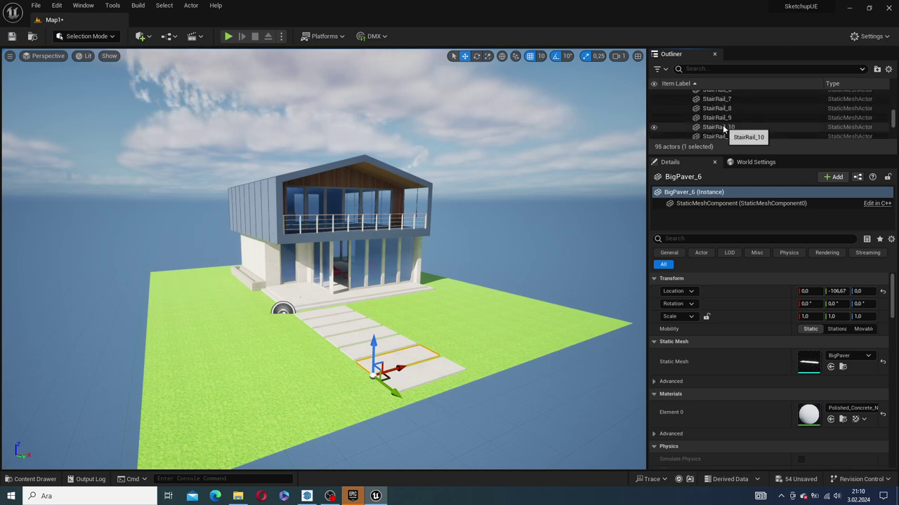
{"action": "scroll", "coordinate": [723, 127], "scroll_direction": "down", "scroll_amount": 2}
{"action": "scroll", "coordinate": [723, 127], "scroll_direction": "down", "scroll_amount": 2}
{"action": "scroll", "coordinate": [723, 127], "scroll_direction": "down", "scroll_amount": 1}
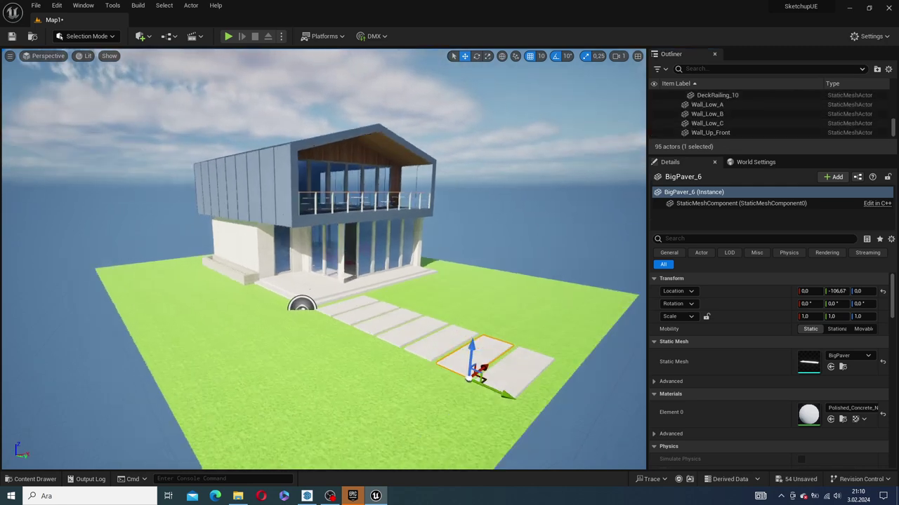
{"action": "mouse_move", "coordinate": [418, 344]}
{"action": "left_mouse_down"}
{"action": "mouse_move", "coordinate": [394, 281]}
{"action": "mouse_move", "coordinate": [428, 329]}
{"action": "mouse_move", "coordinate": [471, 204]}
{"action": "left_mouse_up"}
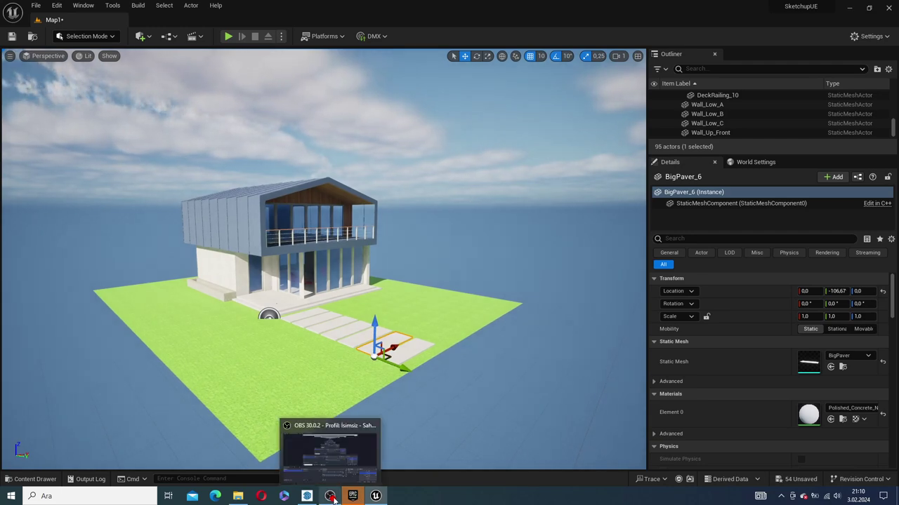
{"action": "key", "text": "ctrl+space"}
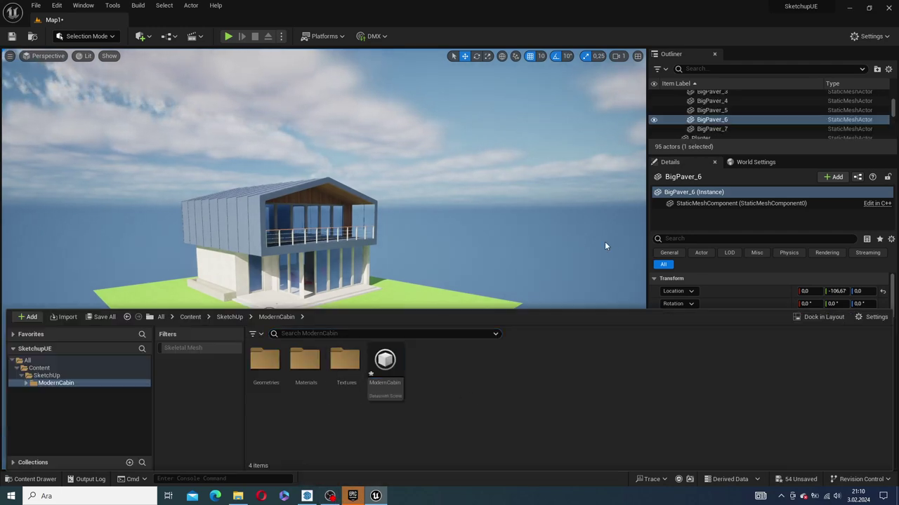
{"action": "left_click_drag", "start_coordinate": [604, 241], "coordinate": [614, 231], "text": "alt"}
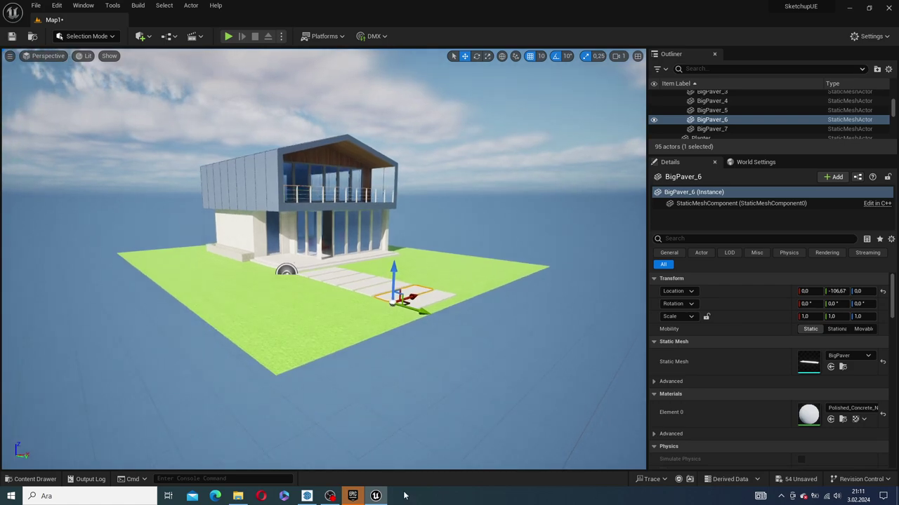